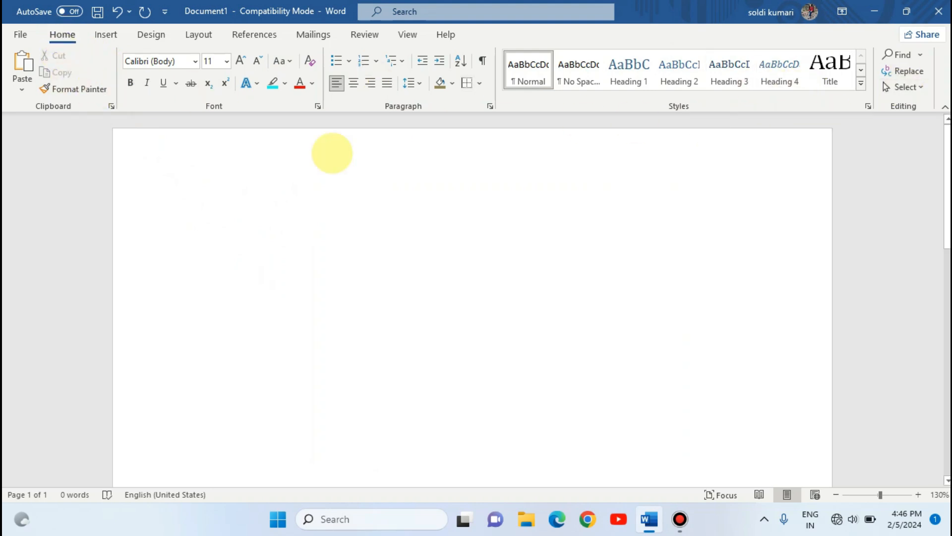
pyautogui.click(21, 35)
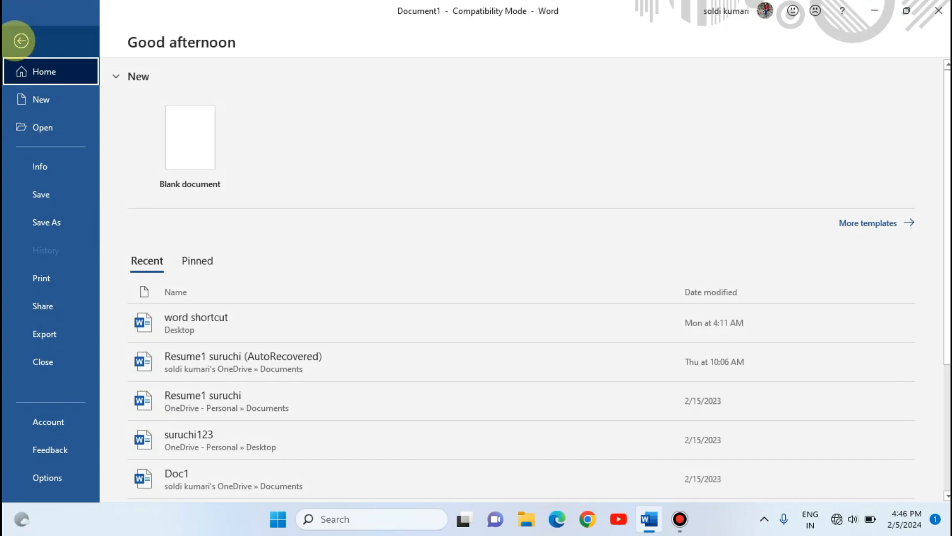
pyautogui.click(20, 40)
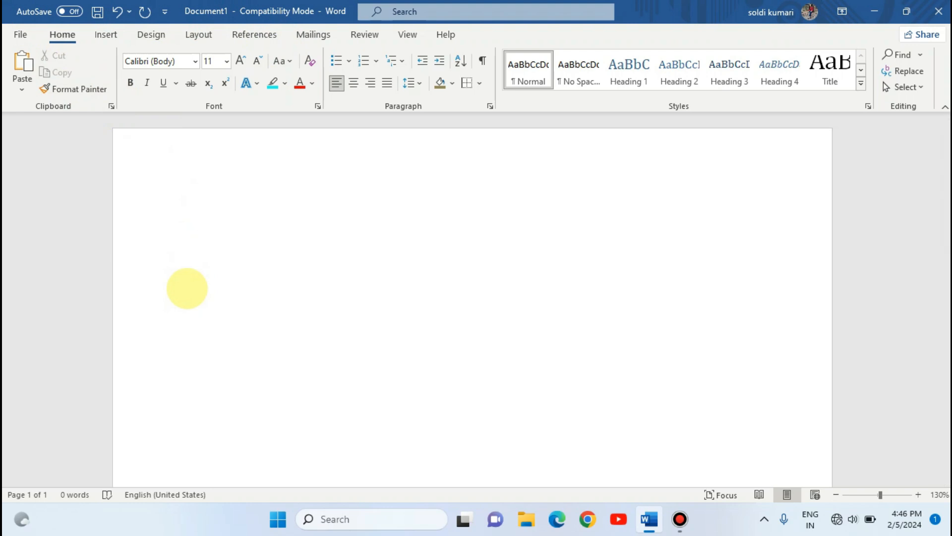
# Step: Generate nine paragraphs of sample text in the blank document with =rand(9)
pyautogui.write('=ran')
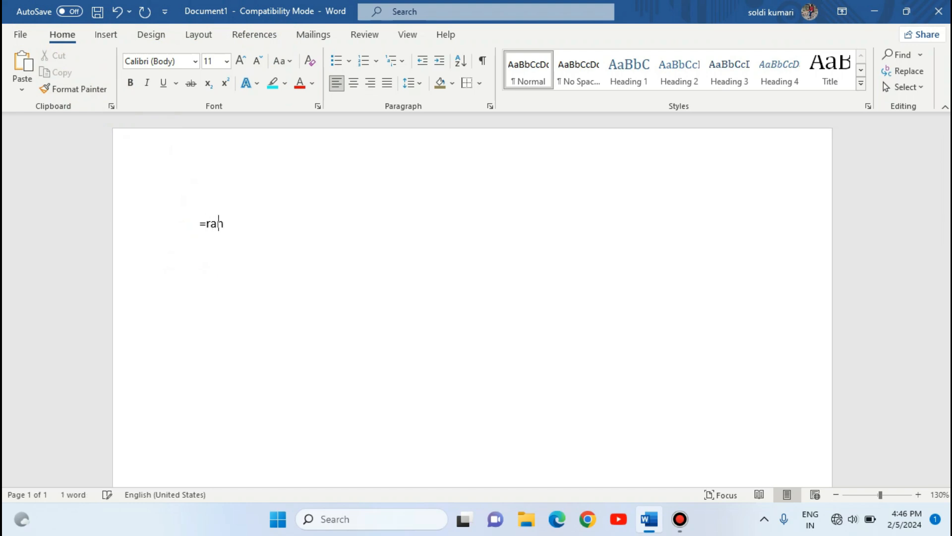
pyautogui.write('d(')
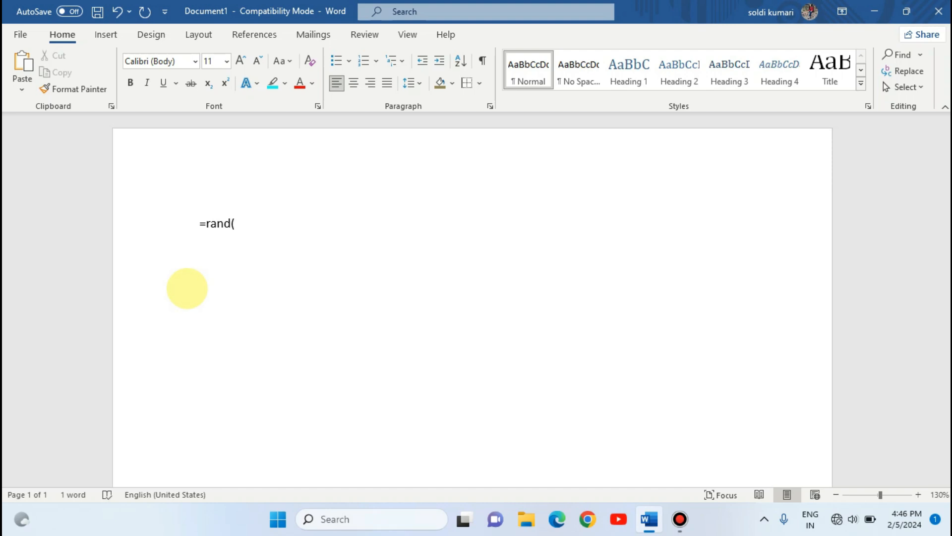
pyautogui.write('9')
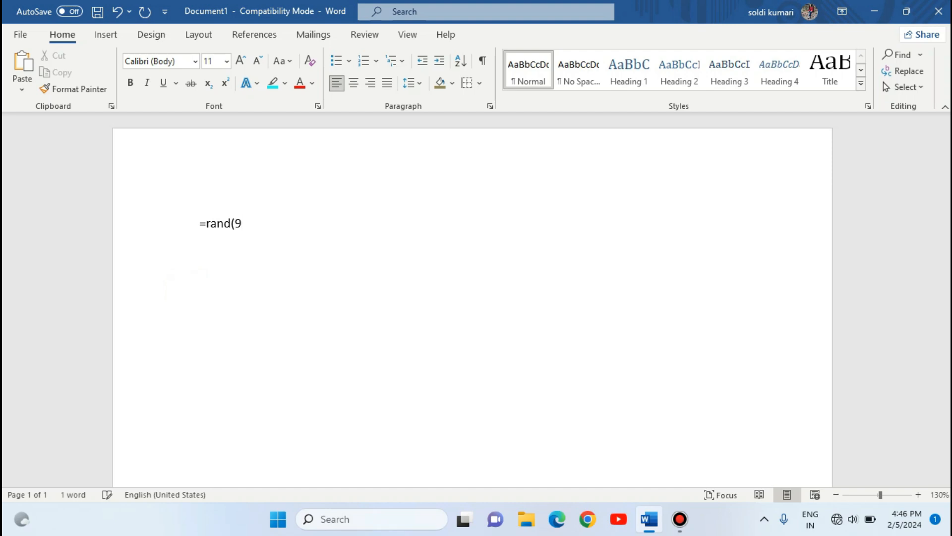
pyautogui.write(')')
pyautogui.scroll(3, 187, 288)
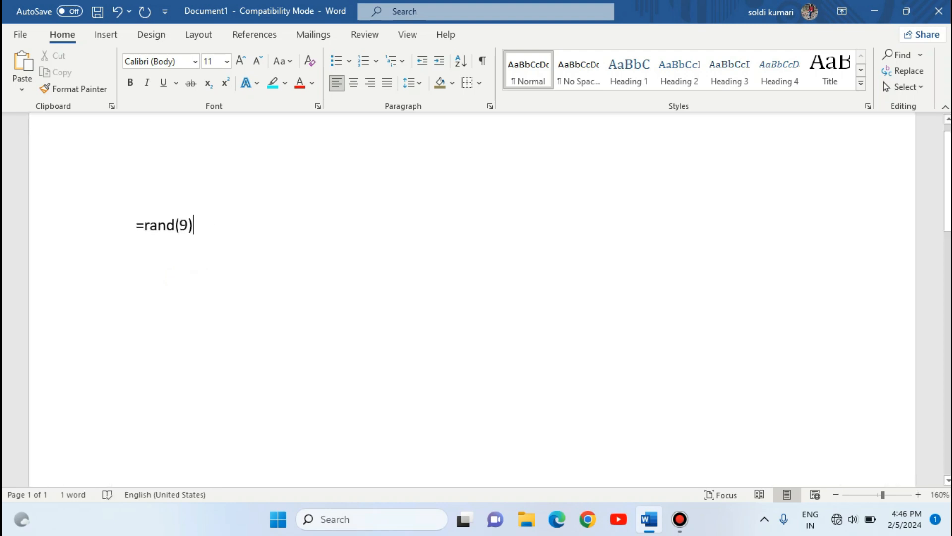
pyautogui.press('Return')
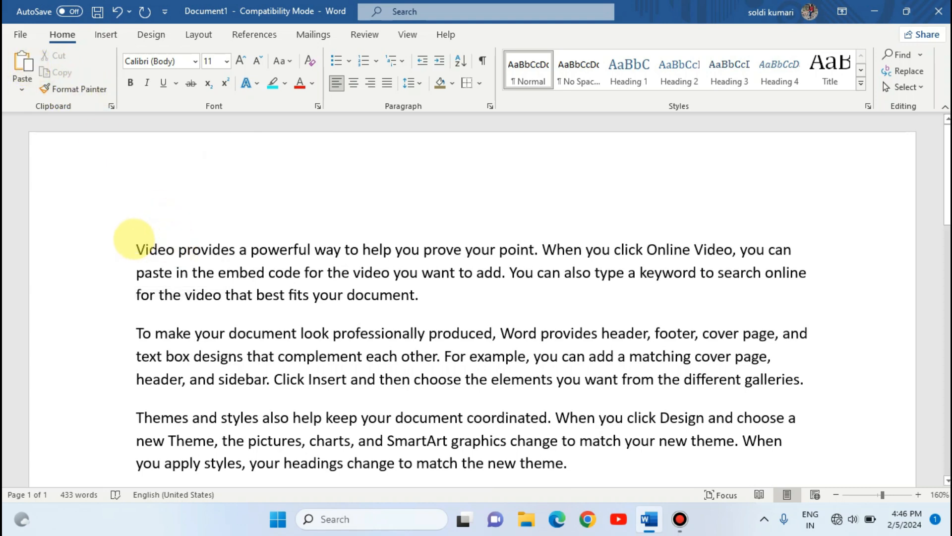
# Step: Cut "Video provides" from the start of the first paragraph and paste it after "even on another device."
pyautogui.moveTo(134, 239); pyautogui.dragTo(229, 257)
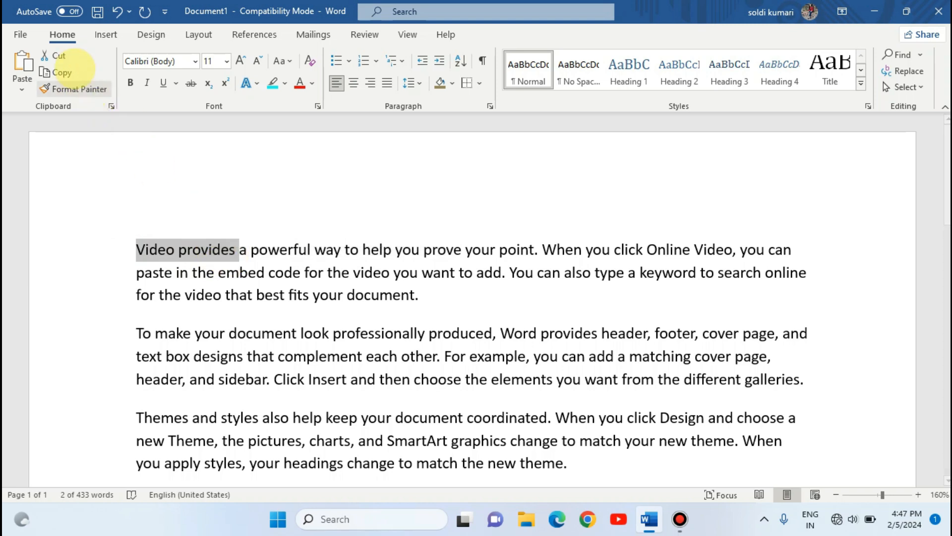
pyautogui.click(65, 58)
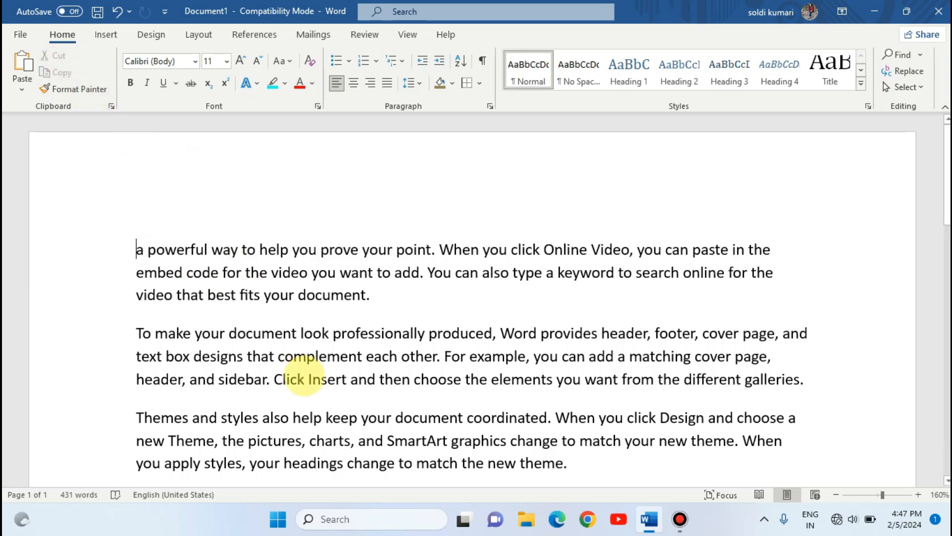
pyautogui.scroll(-10, 304, 374)
pyautogui.scroll(8, 309, 301)
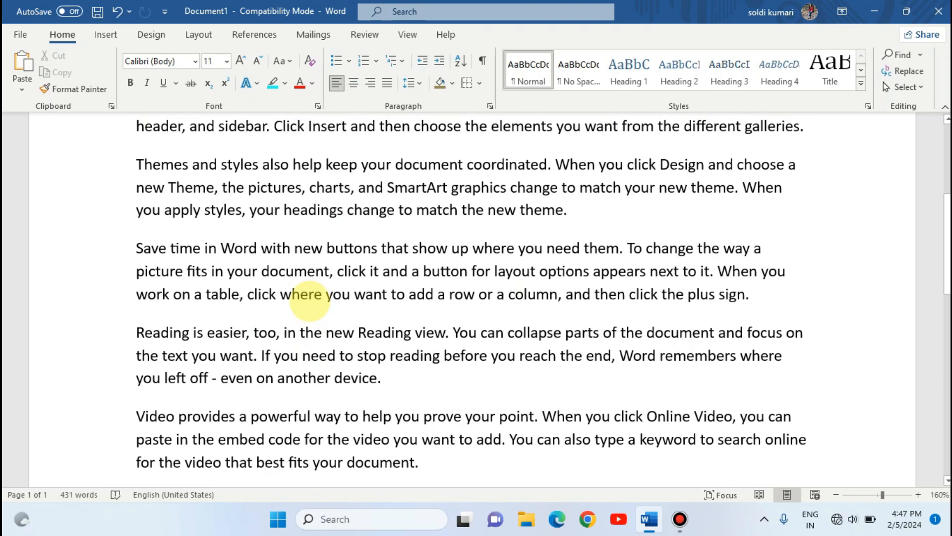
pyautogui.click(392, 381)
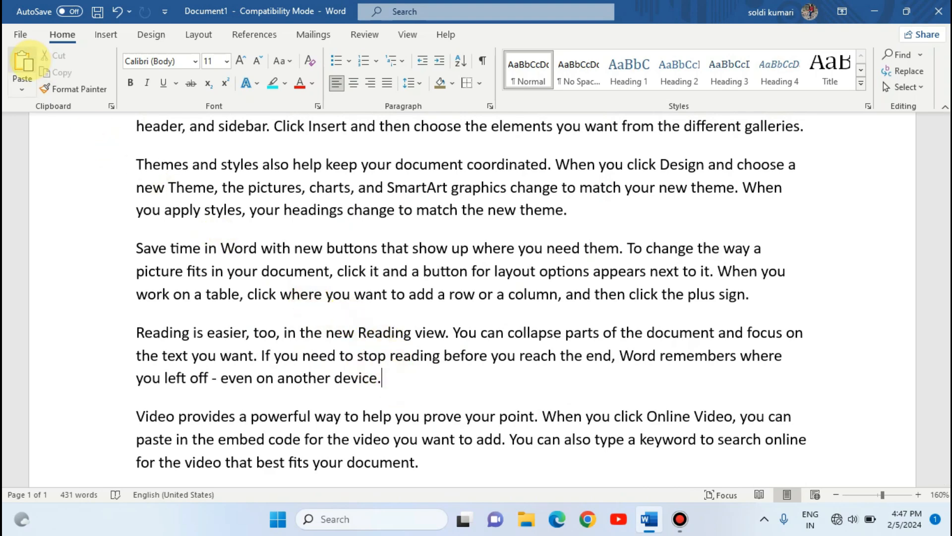
pyautogui.click(23, 62)
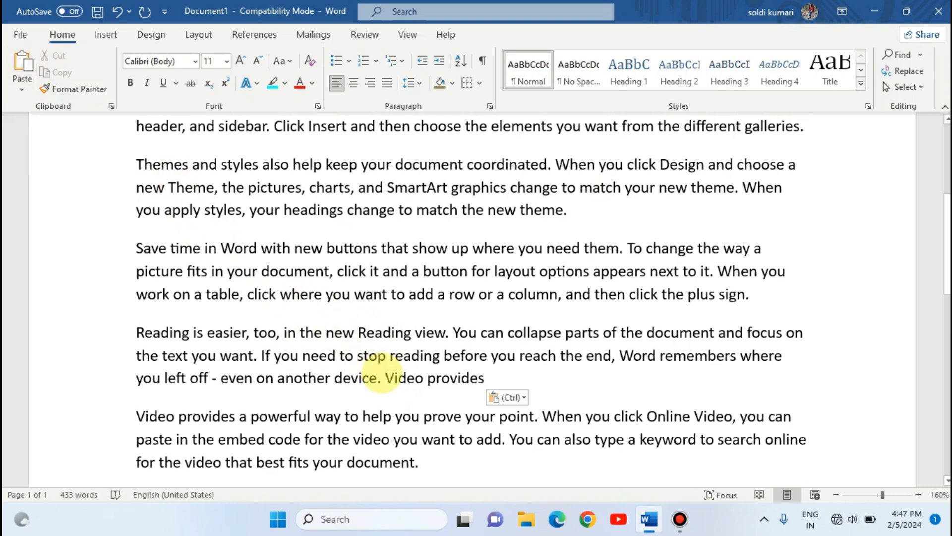
# Step: Copy the whole first paragraph and paste it directly after the moved words "Video provides"
pyautogui.scroll(5, 382, 380)
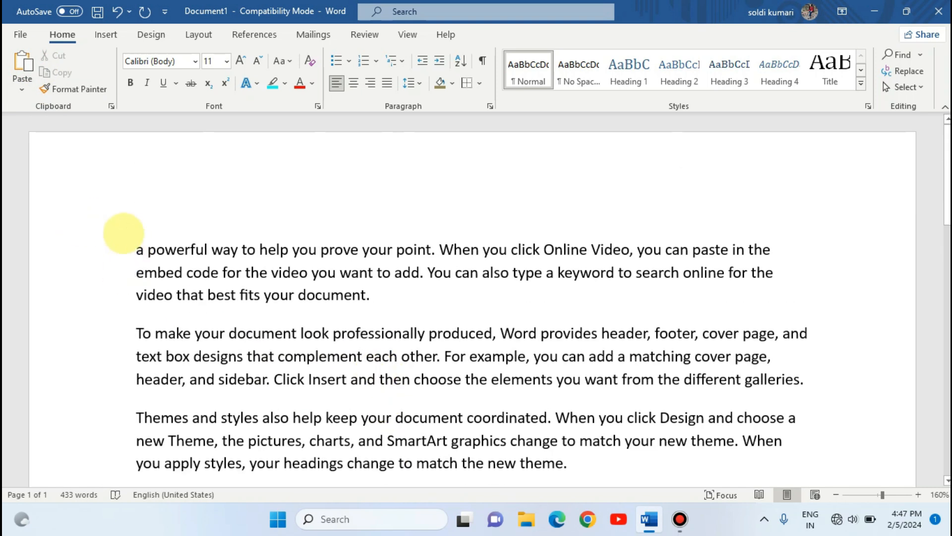
pyautogui.scroll(-3, 136, 255)
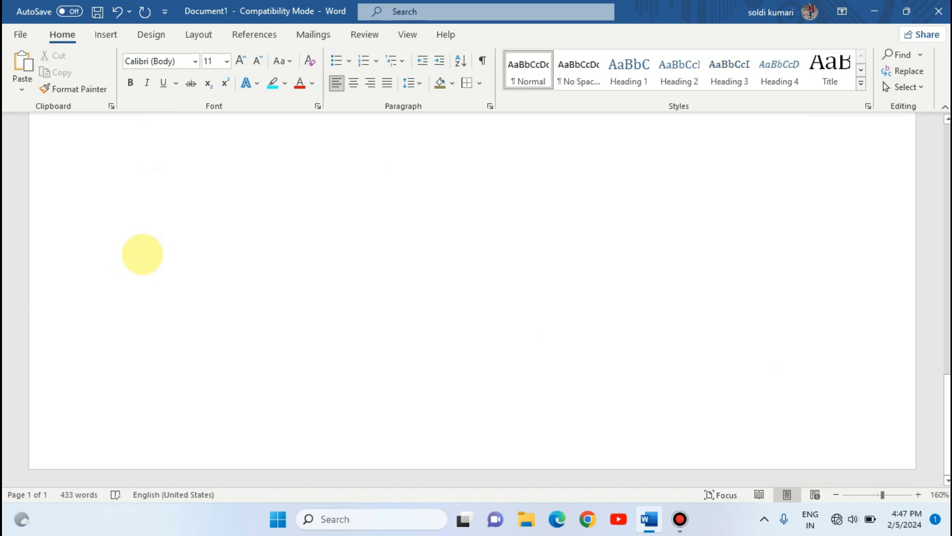
pyautogui.scroll(1, 142, 253)
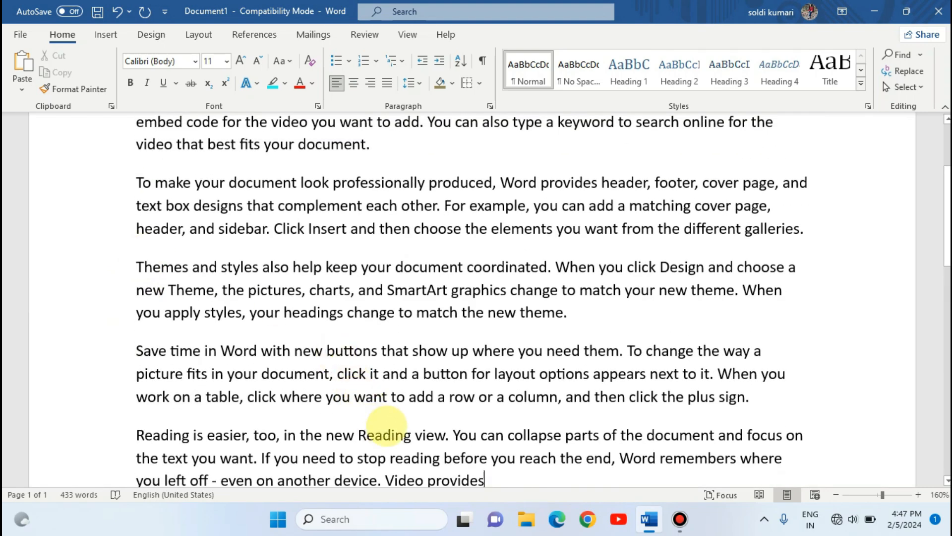
pyautogui.scroll(-1, 384, 429)
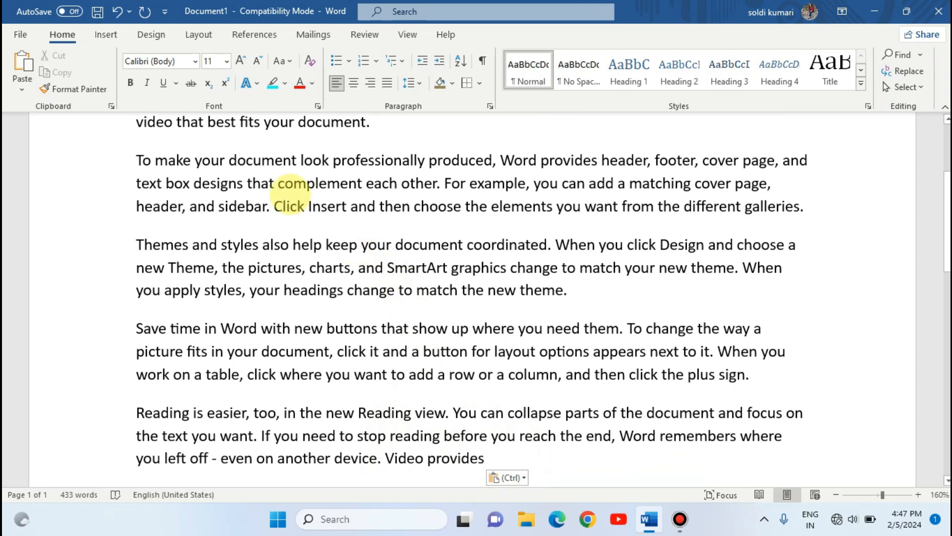
pyautogui.scroll(3, 288, 195)
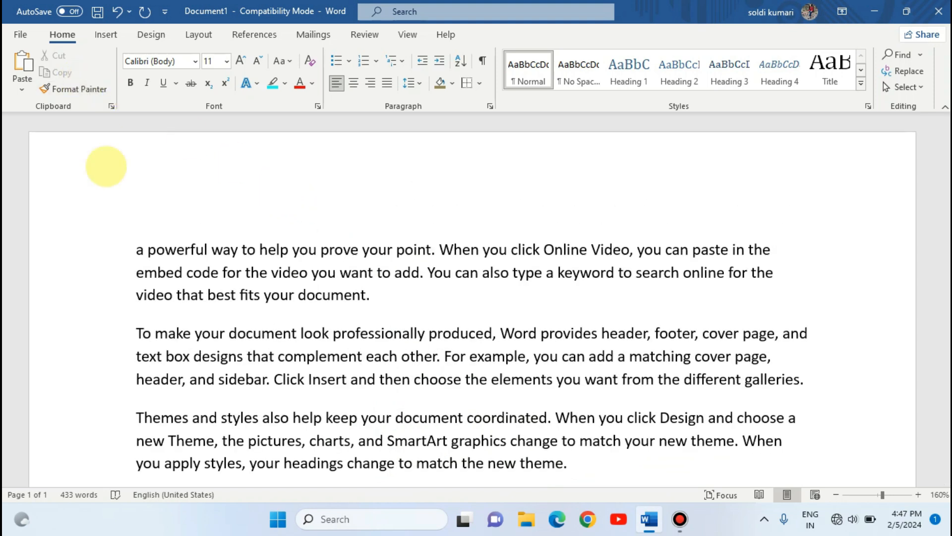
pyautogui.moveTo(132, 247); pyautogui.dragTo(368, 298)
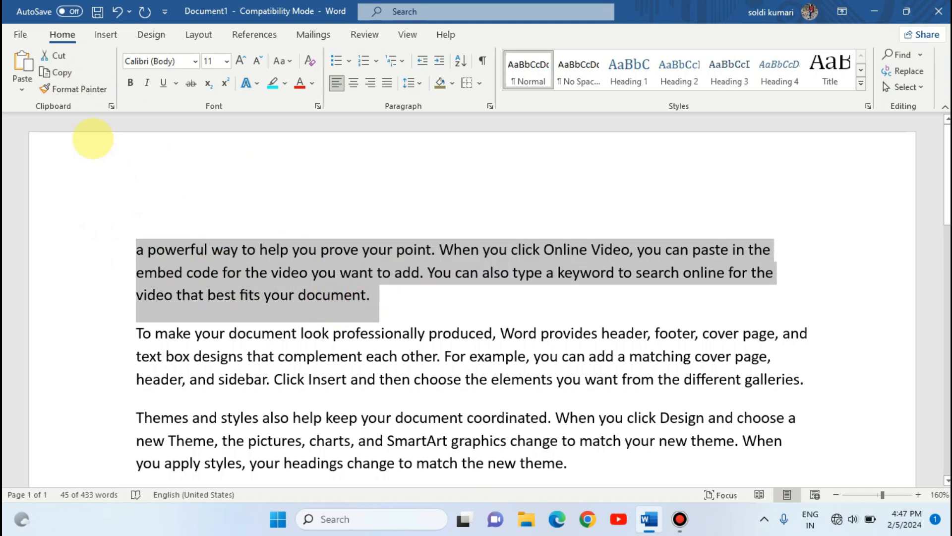
pyautogui.click(59, 72)
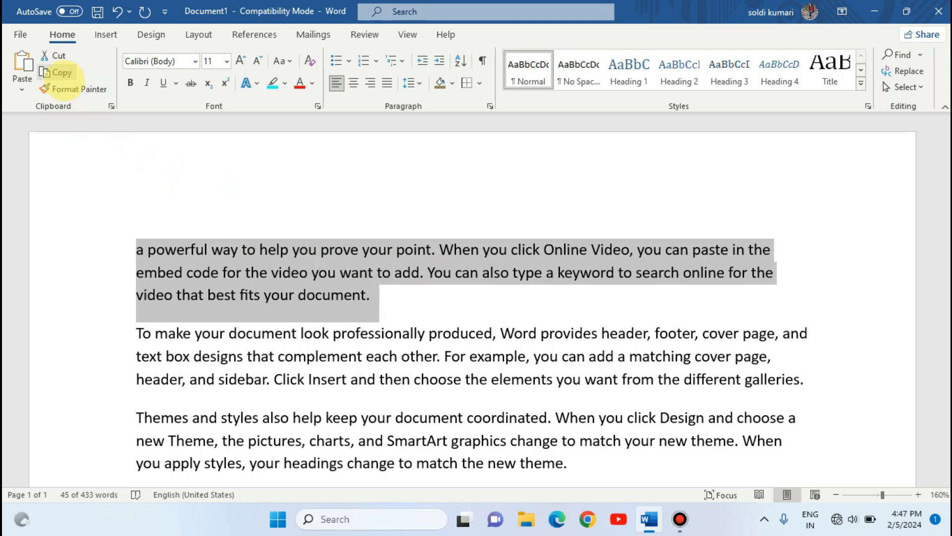
pyautogui.scroll(-10, 253, 317)
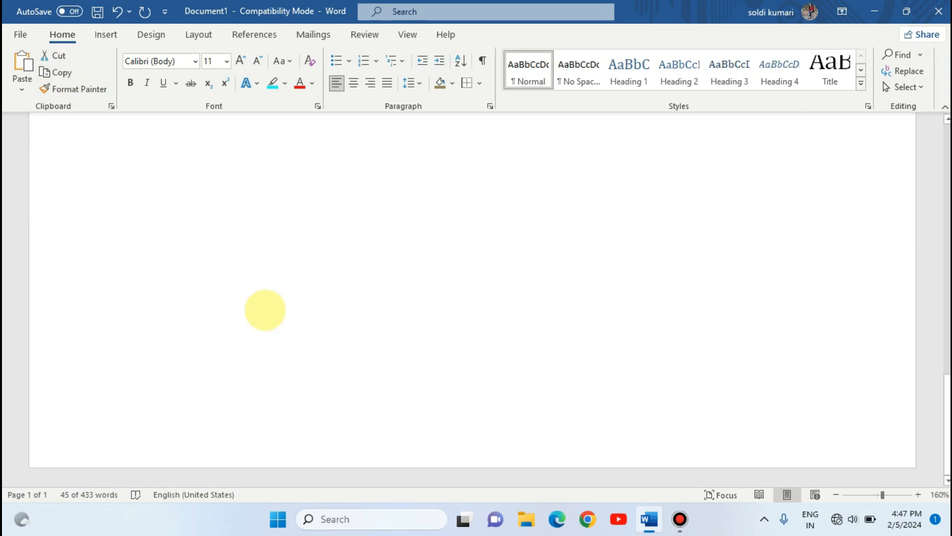
pyautogui.scroll(6, 361, 244)
pyautogui.scroll(-1, 362, 245)
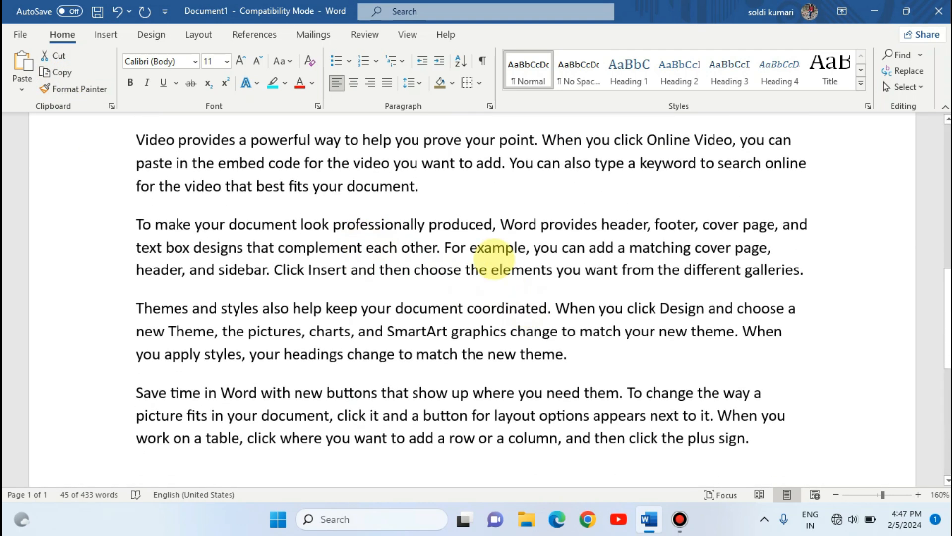
pyautogui.scroll(2, 446, 246)
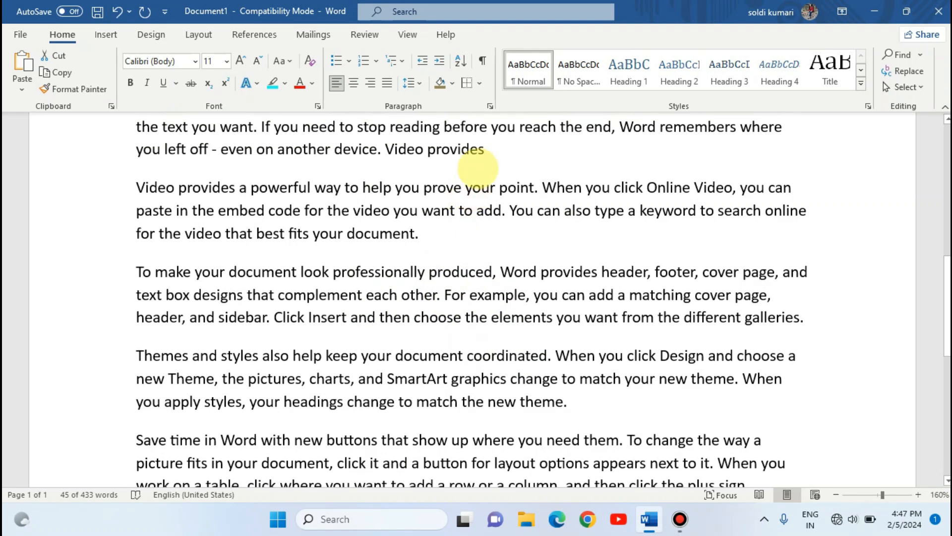
pyautogui.click(498, 146)
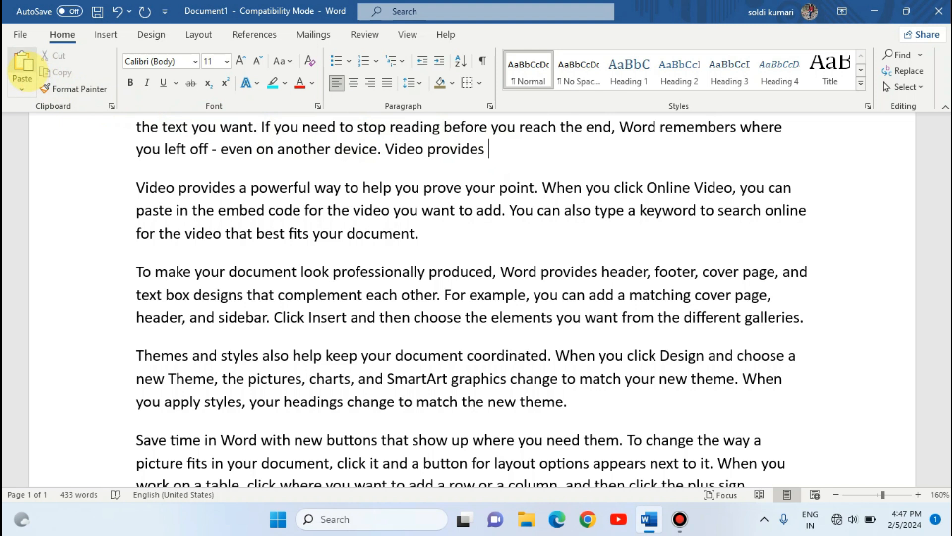
pyautogui.click(23, 63)
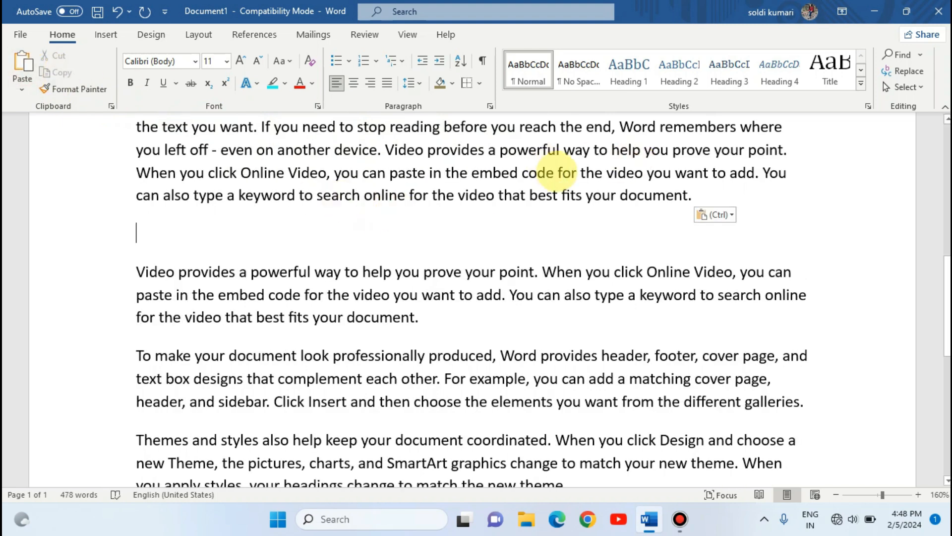
# Step: Paste the copied paragraph repeatedly after the document's last sentence, ending in "click the plus sign."
pyautogui.scroll(7, 555, 174)
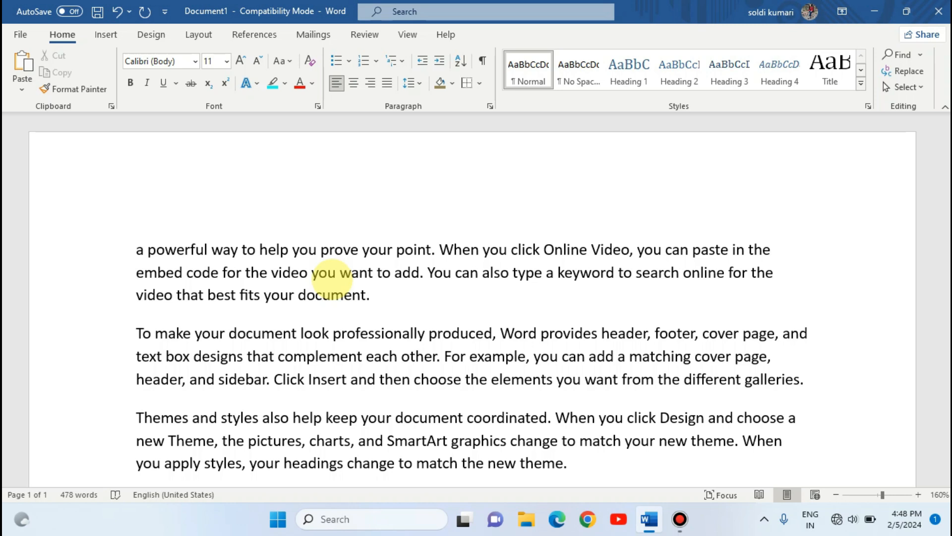
pyautogui.scroll(-6, 331, 278)
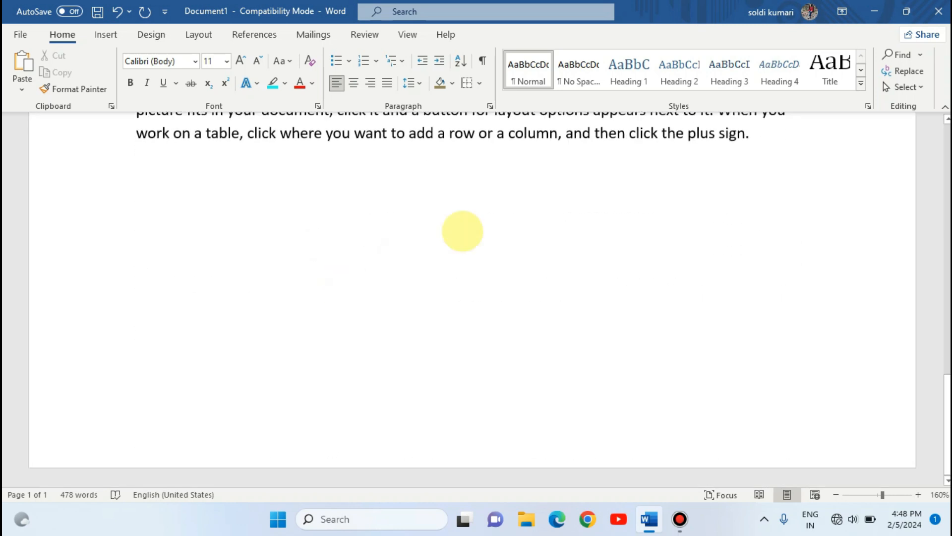
pyautogui.click(752, 141)
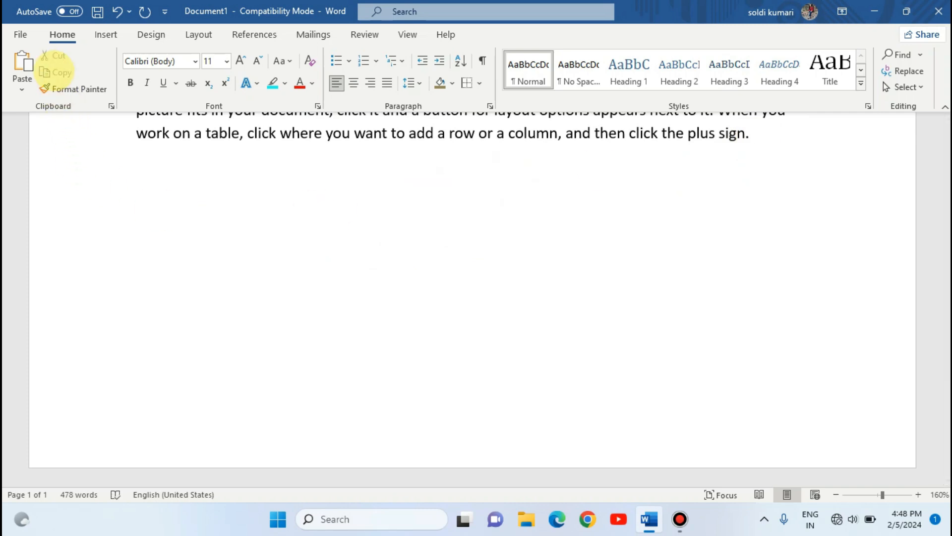
pyautogui.click(20, 65)
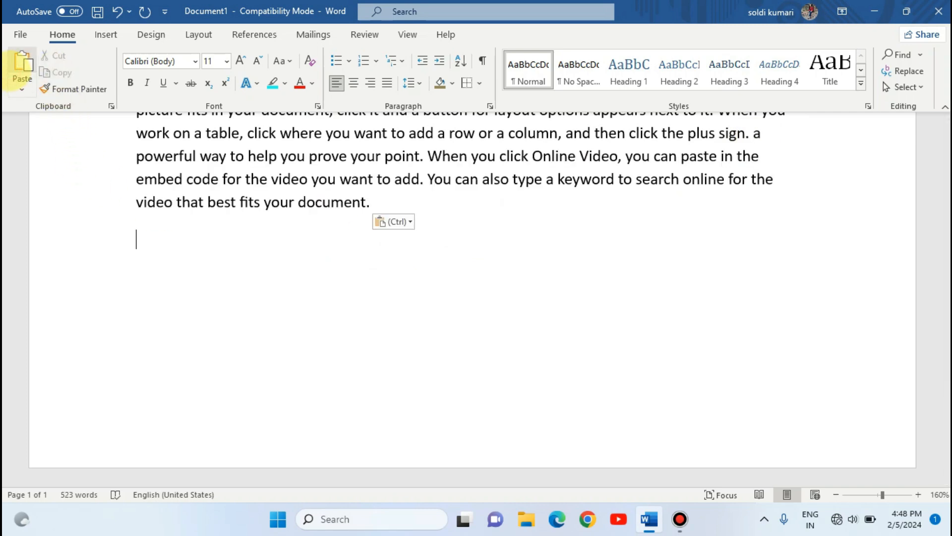
pyautogui.click(20, 65)
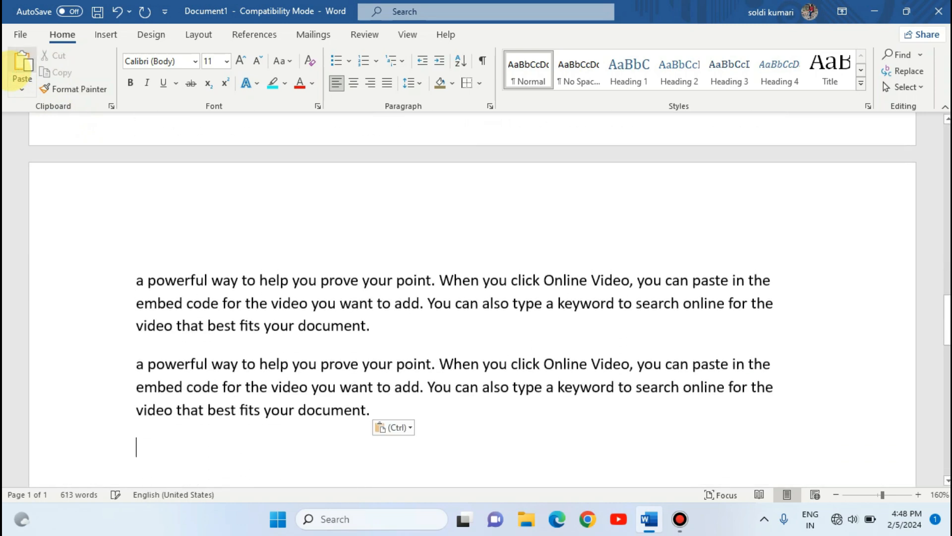
pyautogui.click(20, 64)
pyautogui.click(20, 65)
pyautogui.click(20, 64)
pyautogui.click(20, 65)
pyautogui.click(20, 65)
pyautogui.click(20, 65)
pyautogui.click(20, 64)
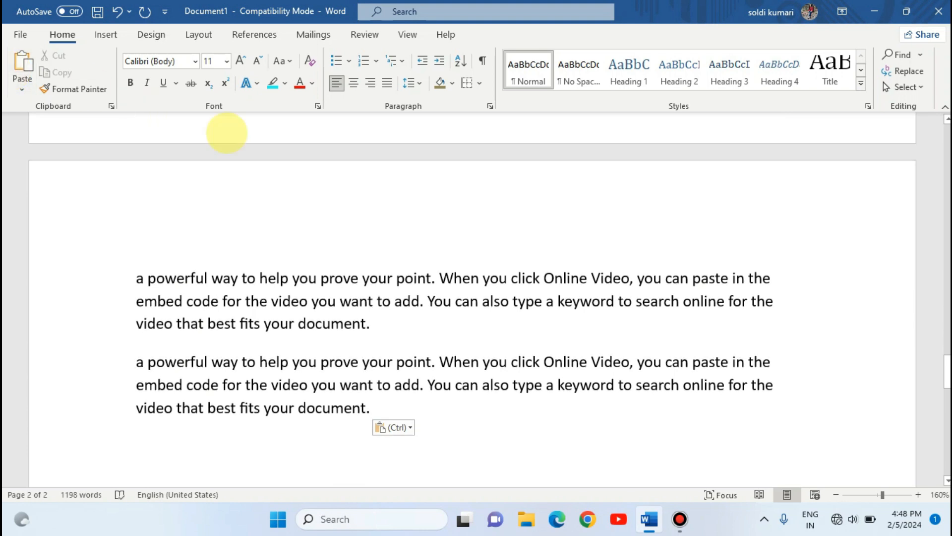
# Step: Change the font of the document's first paragraph to Franklin Gothic Heavy
pyautogui.hotkey('ctrl', 'Home')
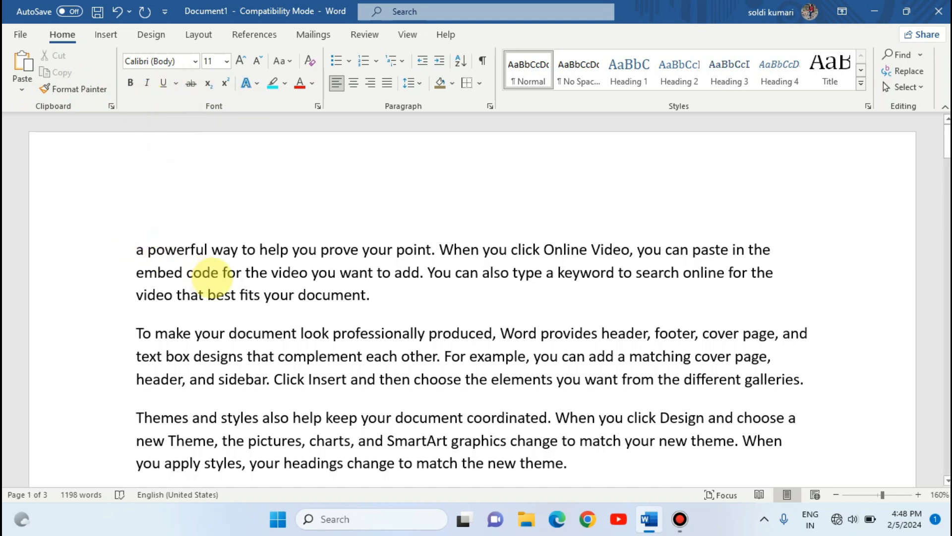
pyautogui.click(132, 246)
pyautogui.tripleClick(132, 245)
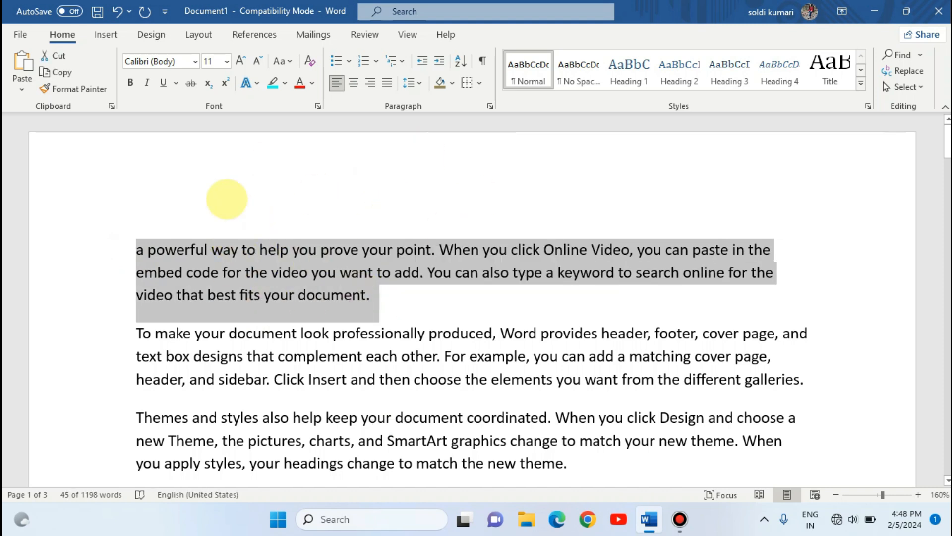
pyautogui.click(196, 62)
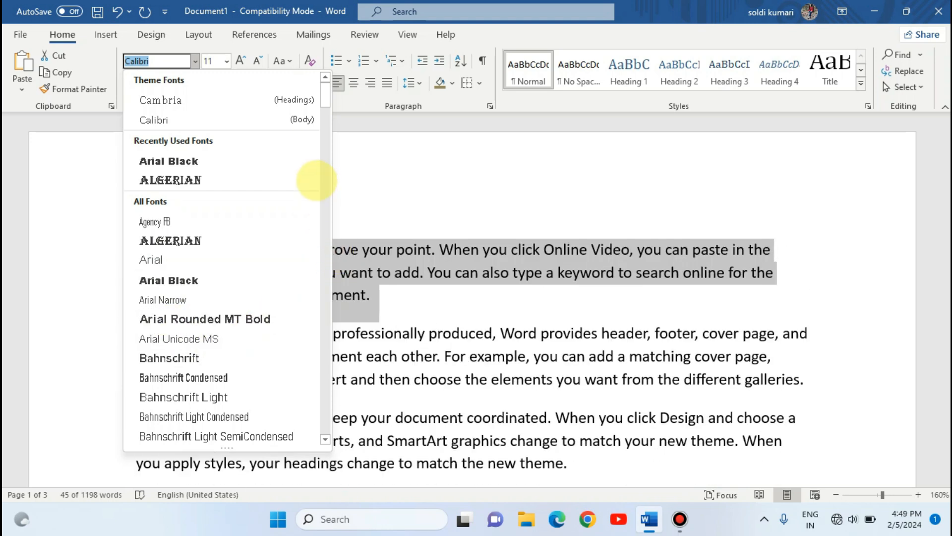
pyautogui.moveTo(325, 91); pyautogui.dragTo(314, 210)
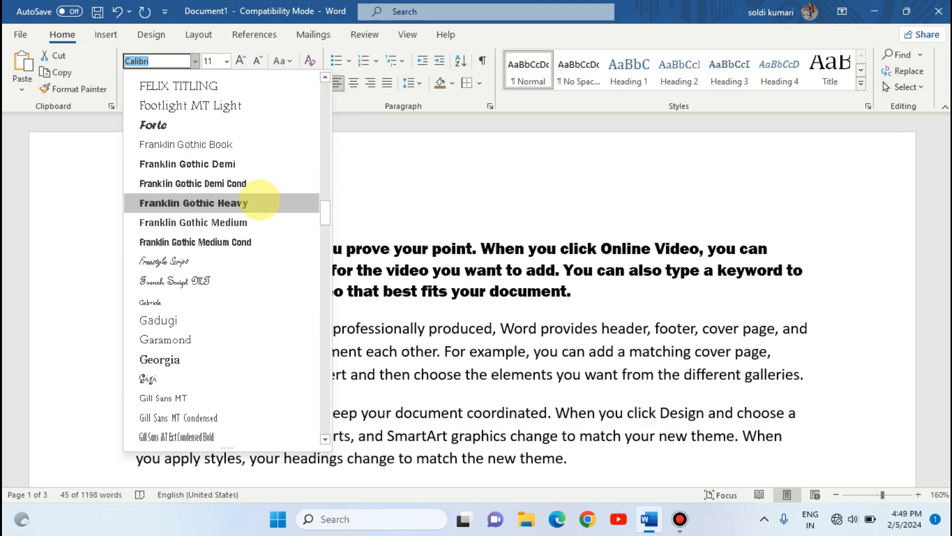
pyautogui.click(260, 202)
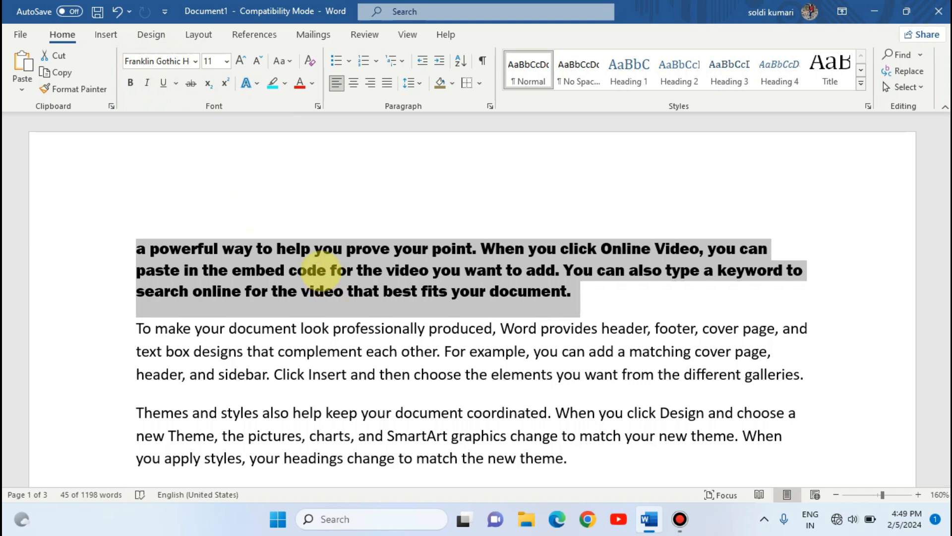
# Step: Set the first paragraph's font size to 72 and shrink it stepwise down to 5
pyautogui.click(226, 61)
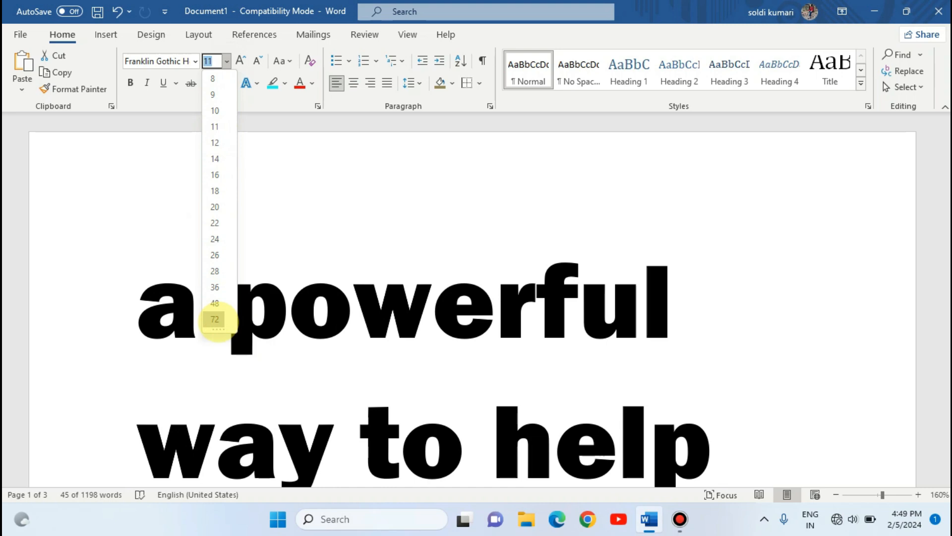
pyautogui.click(215, 319)
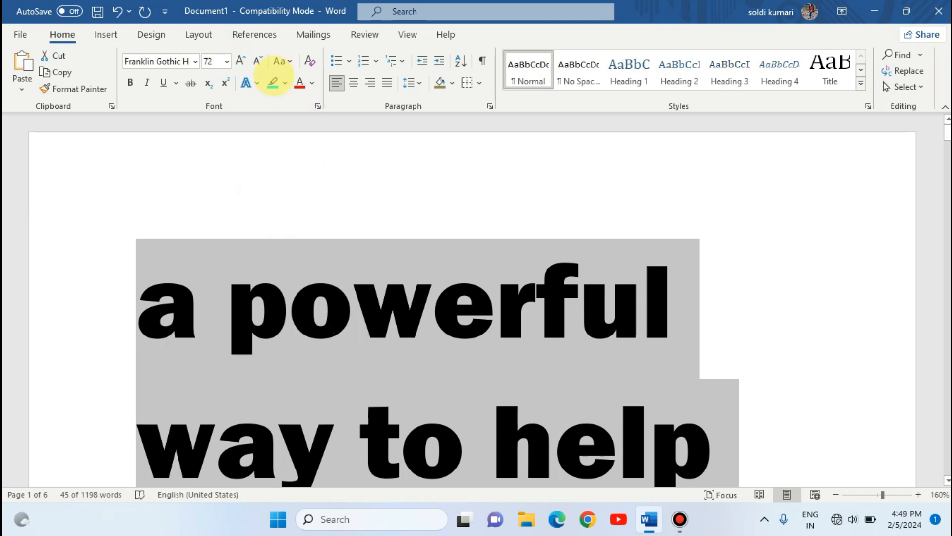
pyautogui.click(256, 60)
pyautogui.click(256, 61)
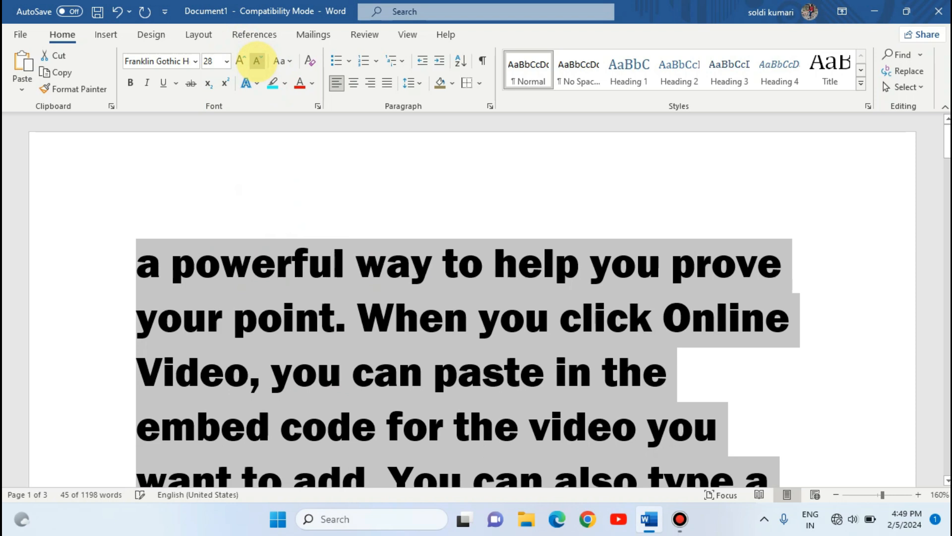
pyautogui.click(256, 60)
pyautogui.click(257, 61)
pyautogui.click(257, 61)
pyautogui.click(256, 61)
pyautogui.click(257, 60)
pyautogui.click(256, 61)
pyautogui.click(256, 61)
pyautogui.click(256, 61)
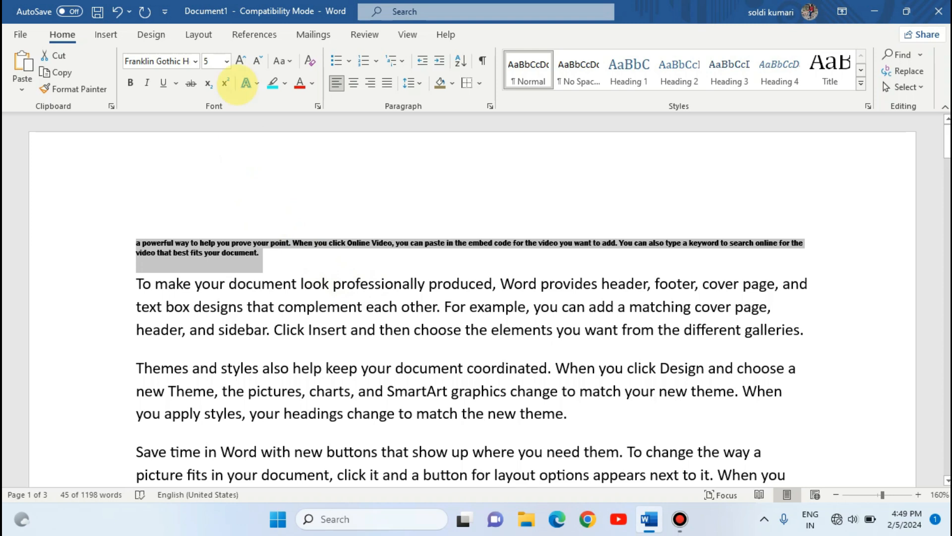
# Step: Grow the first paragraph's font size stepwise up to 28
pyautogui.click(242, 61)
pyautogui.click(241, 61)
pyautogui.click(242, 61)
pyautogui.click(242, 61)
pyautogui.click(241, 61)
pyautogui.click(242, 61)
pyautogui.click(242, 61)
pyautogui.click(242, 61)
pyautogui.click(242, 61)
pyautogui.click(242, 61)
pyautogui.click(242, 61)
pyautogui.click(241, 61)
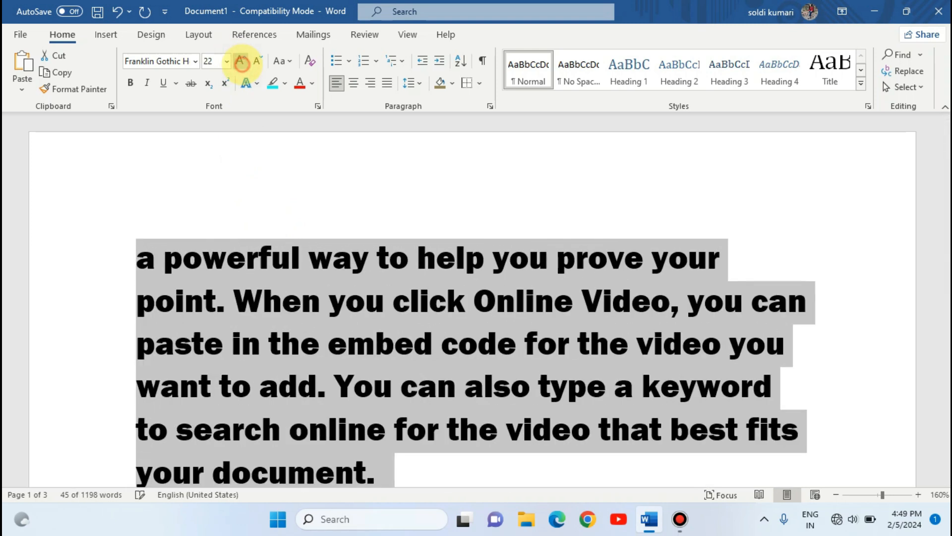
pyautogui.click(241, 61)
pyautogui.click(242, 61)
pyautogui.click(241, 61)
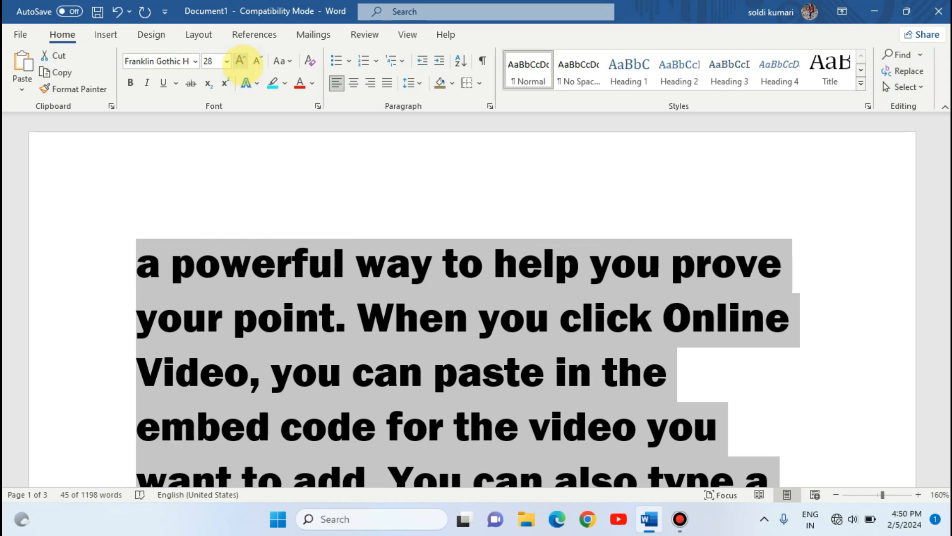
# Step: Shrink the first paragraph's font size stepwise down to 10
pyautogui.click(257, 60)
pyautogui.click(256, 61)
pyautogui.click(257, 61)
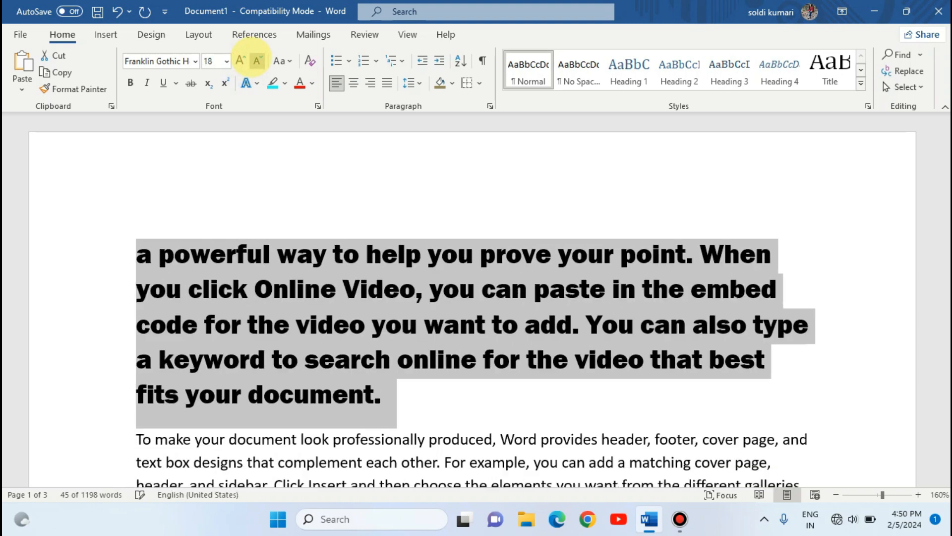
pyautogui.click(256, 61)
pyautogui.click(257, 61)
pyautogui.click(257, 61)
pyautogui.click(256, 61)
pyautogui.click(257, 60)
pyautogui.click(256, 60)
pyautogui.click(256, 60)
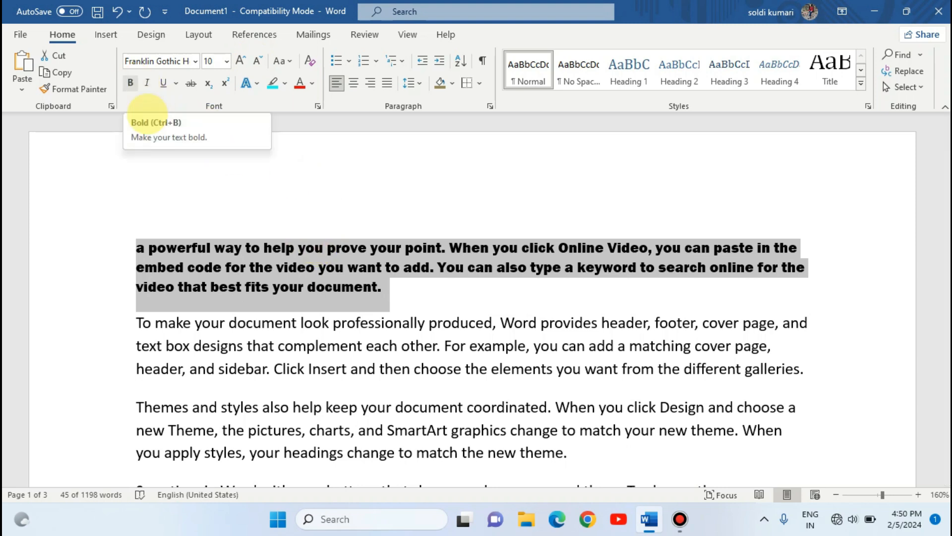
# Step: Make the second paragraph's text from "To make your document" through "header, and sidebar" bold
pyautogui.moveTo(130, 321); pyautogui.dragTo(265, 368)
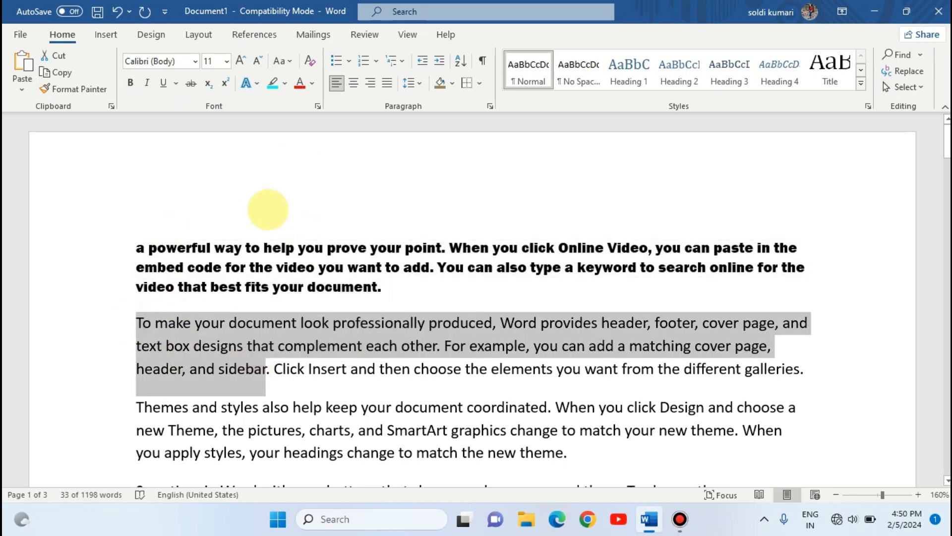
pyautogui.click(130, 83)
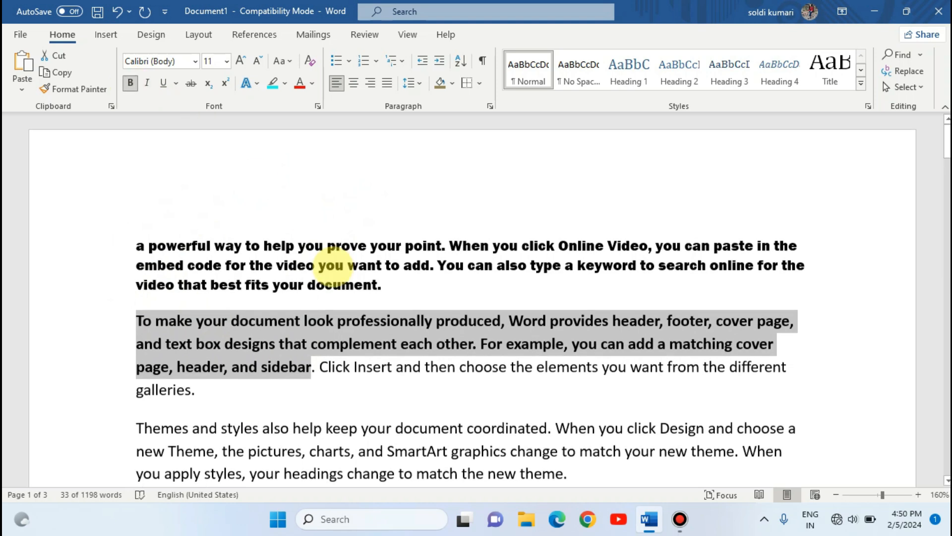
pyautogui.scroll(10, 333, 265)
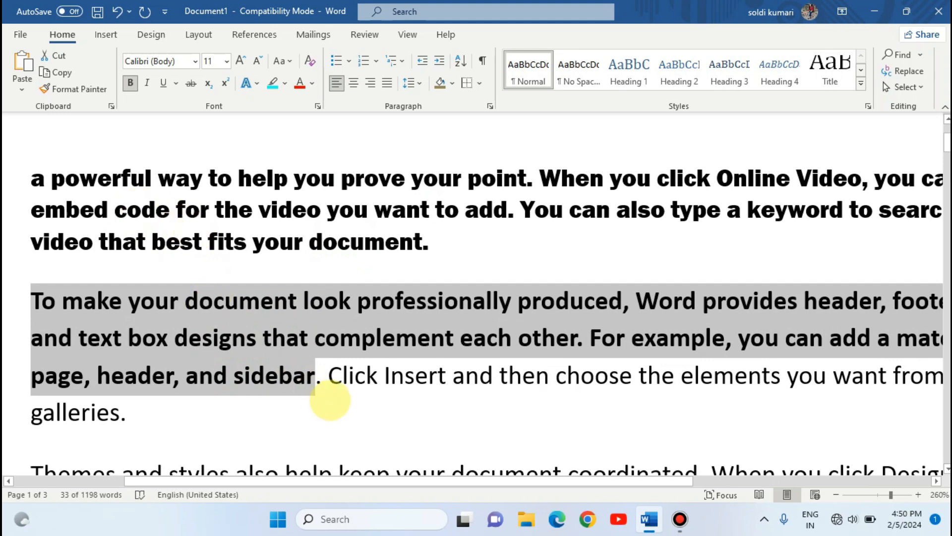
pyautogui.click(331, 400)
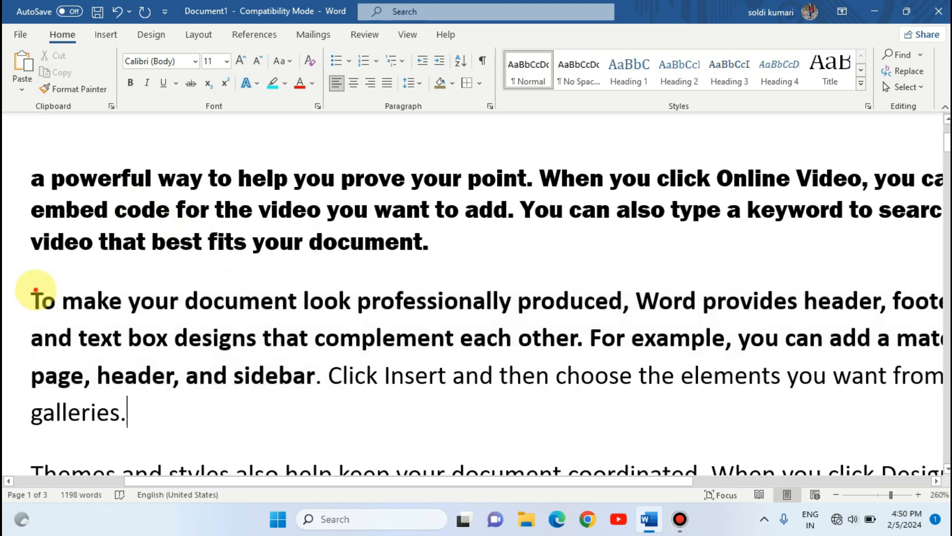
pyautogui.moveTo(35, 290); pyautogui.dragTo(187, 374)
pyautogui.click(424, 396)
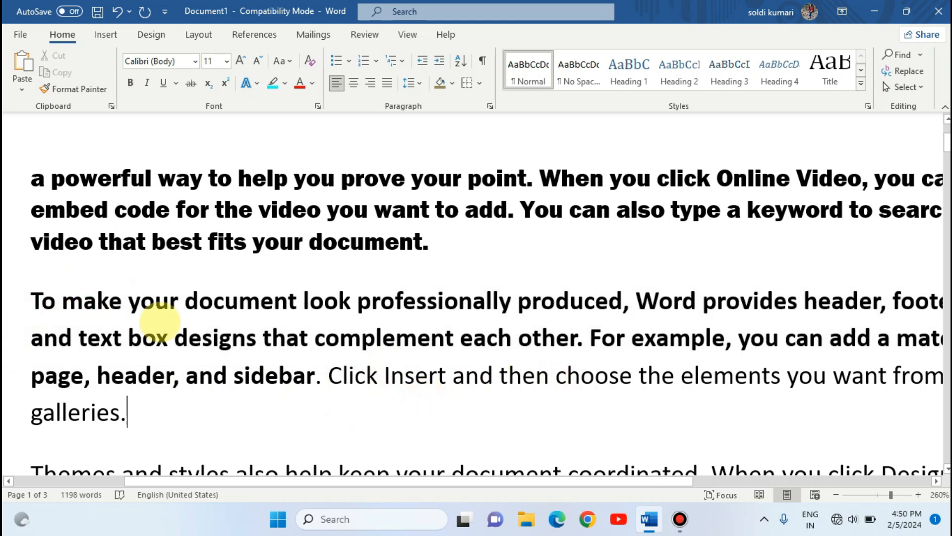
# Step: Italicize the bold text of the second paragraph and give it a single solid underline
pyautogui.moveTo(28, 298); pyautogui.dragTo(296, 382)
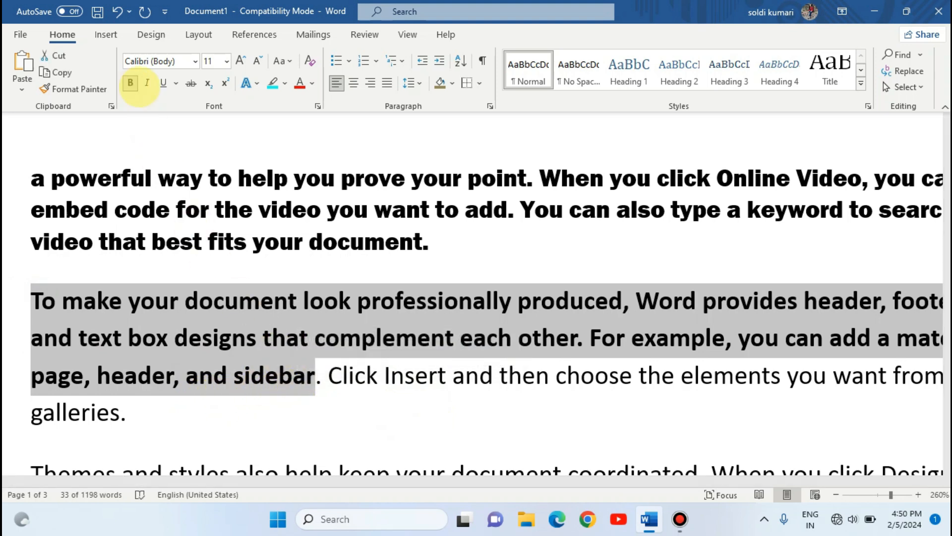
pyautogui.click(142, 83)
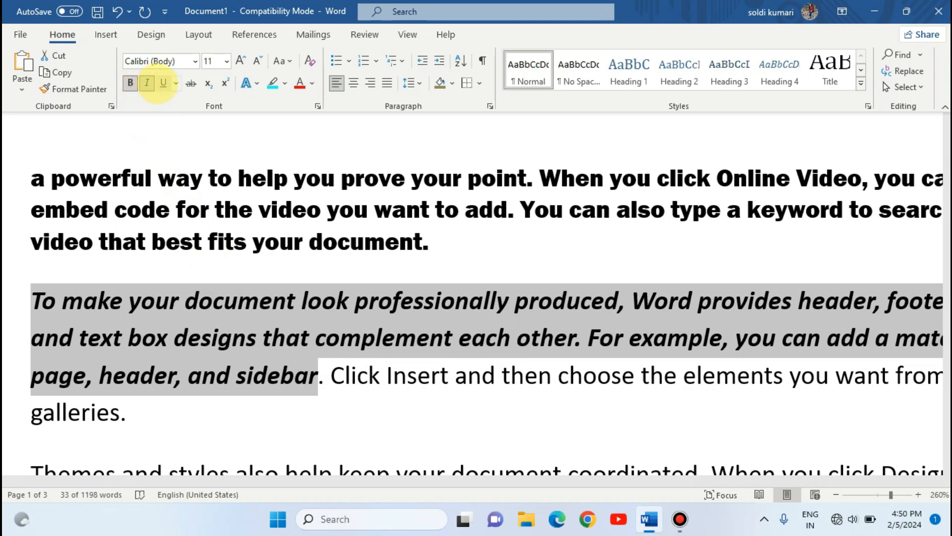
pyautogui.click(159, 83)
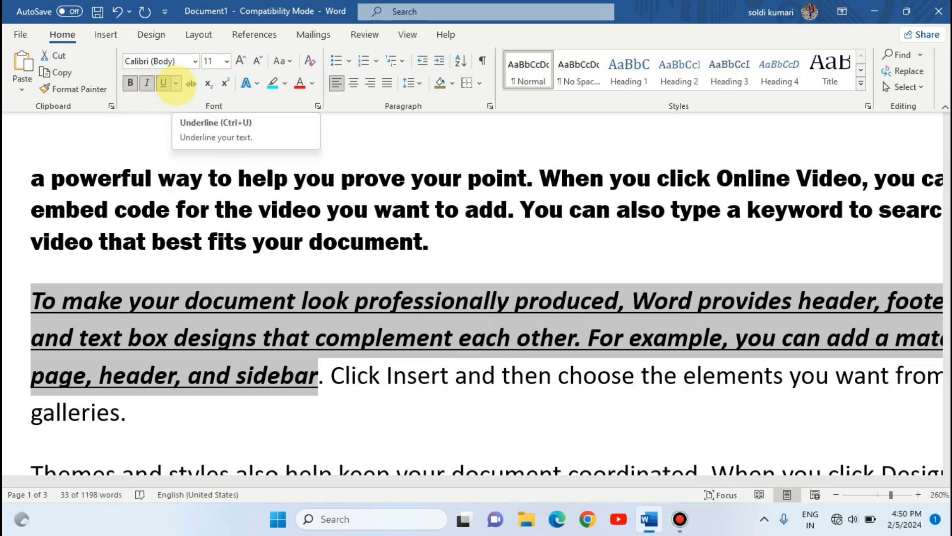
pyautogui.click(176, 83)
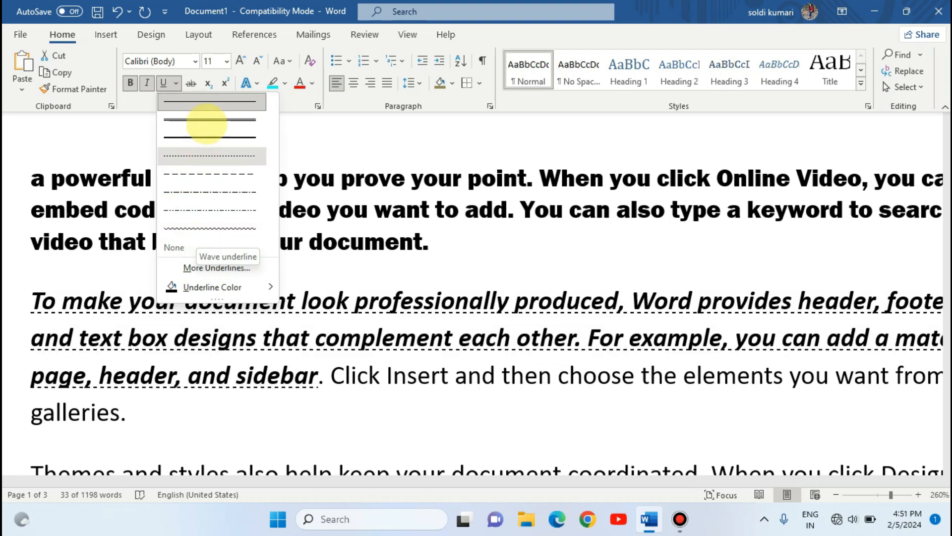
pyautogui.click(198, 103)
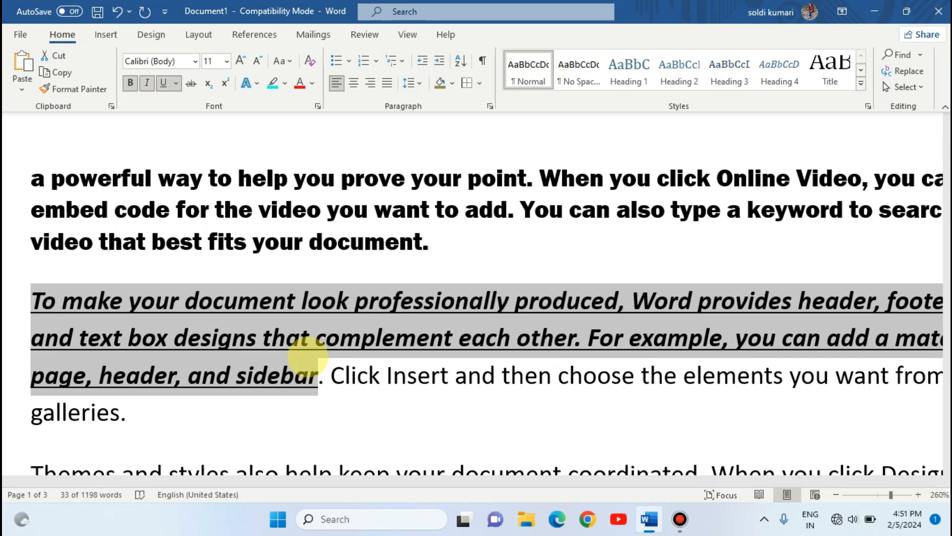
# Step: Strike through ". Click Insert" directly after the underlined text in the second paragraph
pyautogui.moveTo(318, 377); pyautogui.dragTo(453, 390)
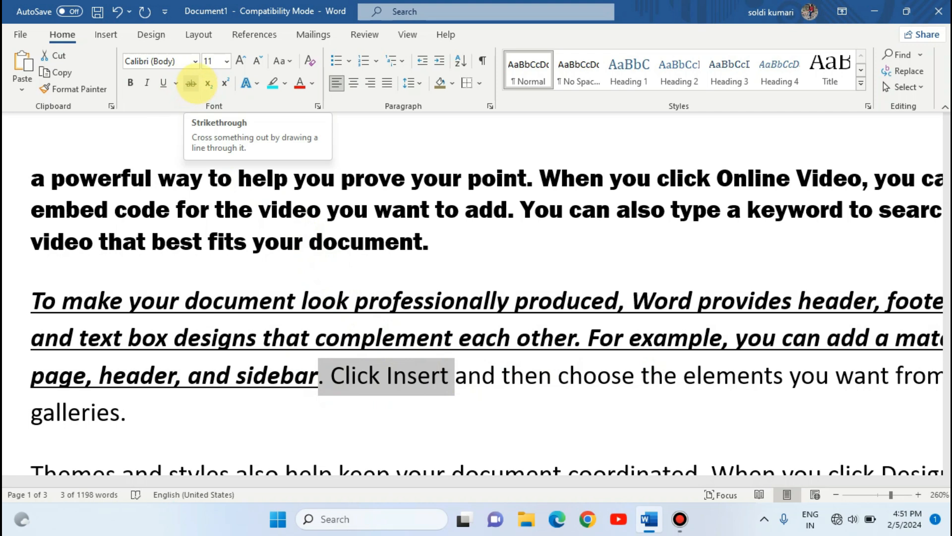
pyautogui.click(190, 83)
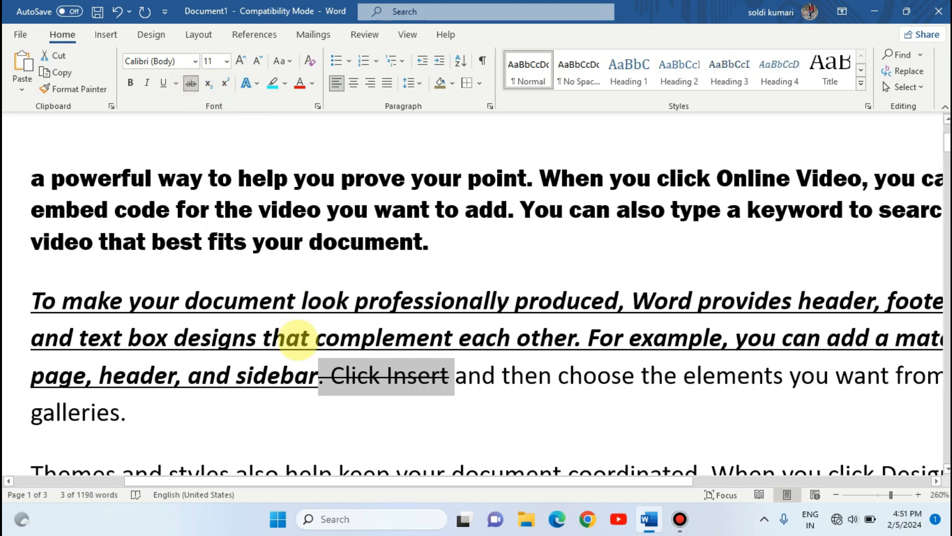
# Step: Add "10th" at the end of the first paragraph on page 2, separated from the sentence by a tab
pyautogui.scroll(-10, 297, 339)
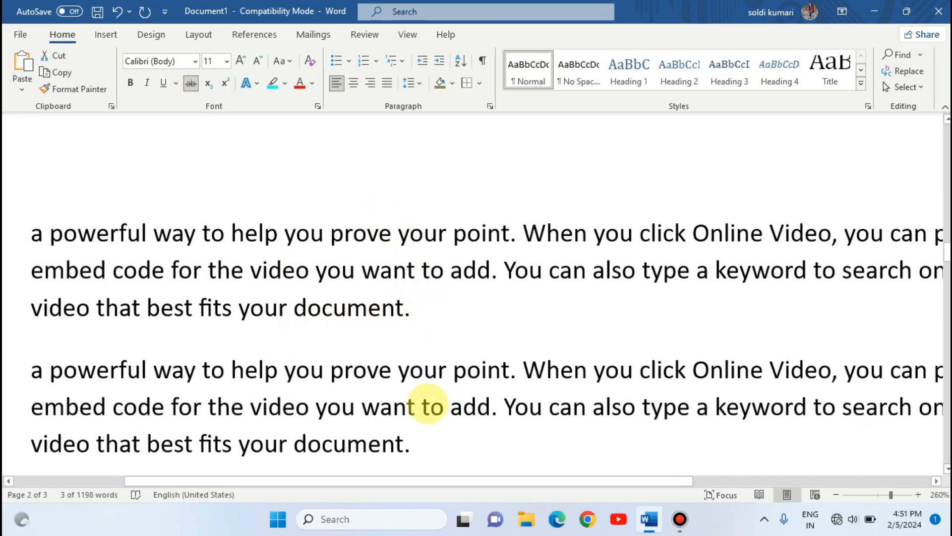
pyautogui.click(428, 403)
pyautogui.click(431, 305)
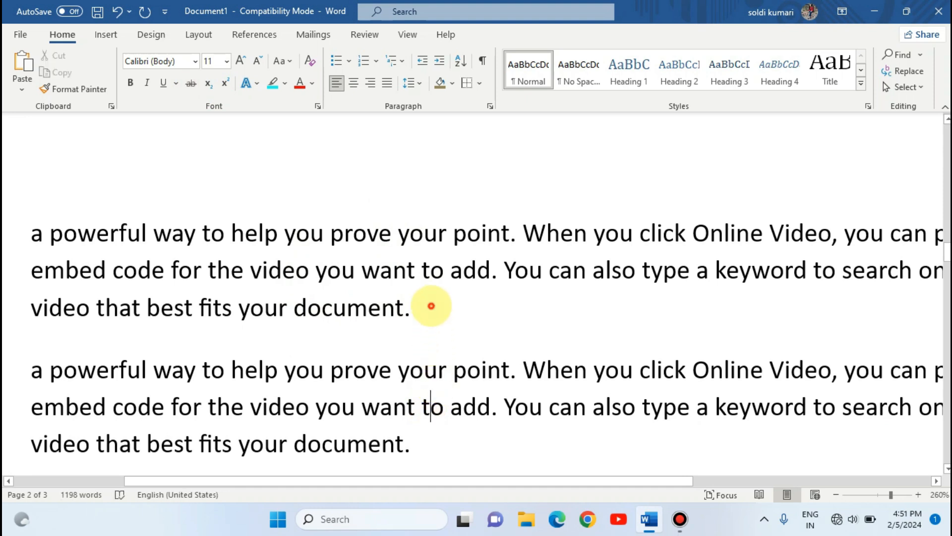
pyautogui.write('10th')
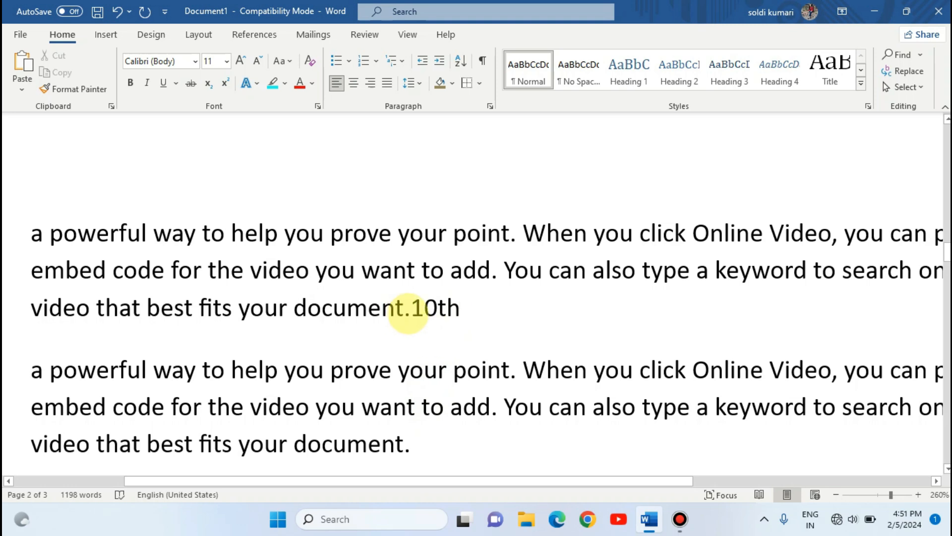
pyautogui.press('Tab')
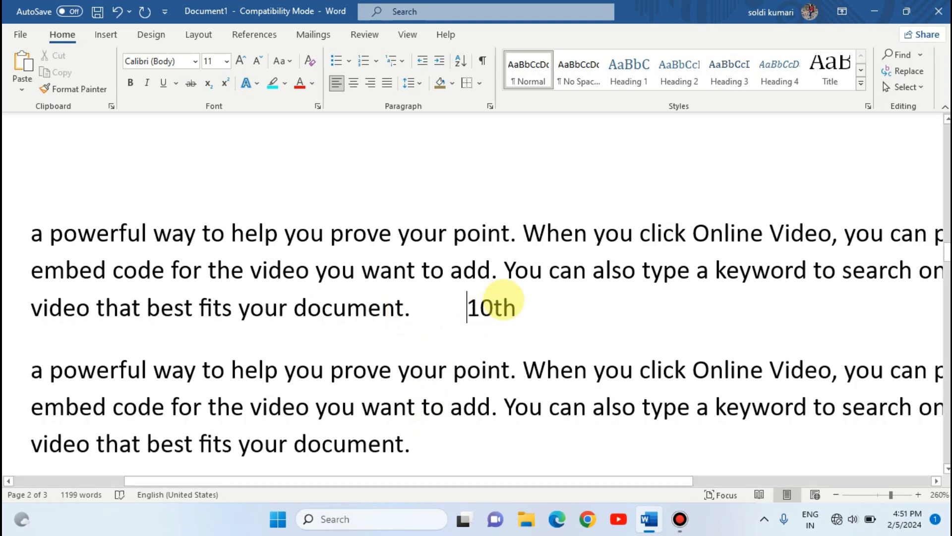
# Step: Format the "th" of "10th" as superscript and return to normal text after it
pyautogui.moveTo(518, 309); pyautogui.dragTo(494, 308)
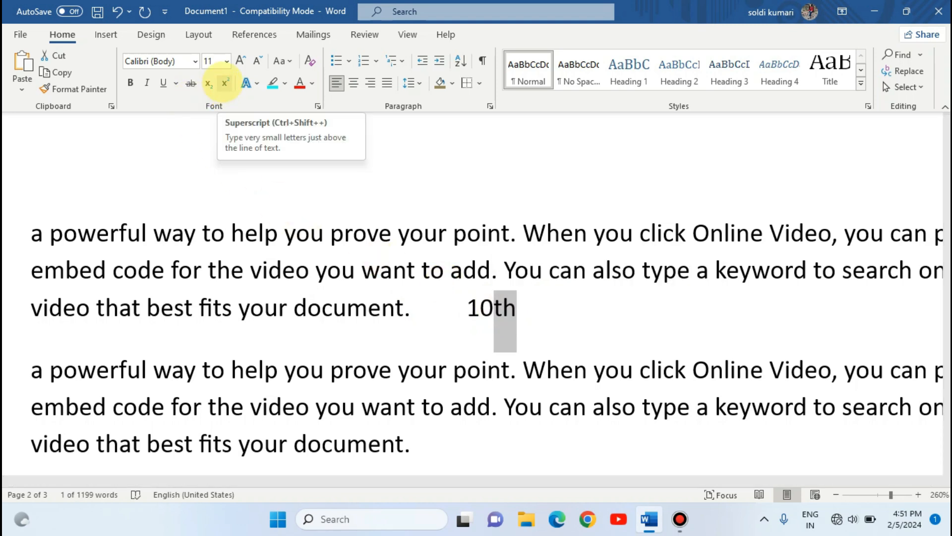
pyautogui.click(225, 83)
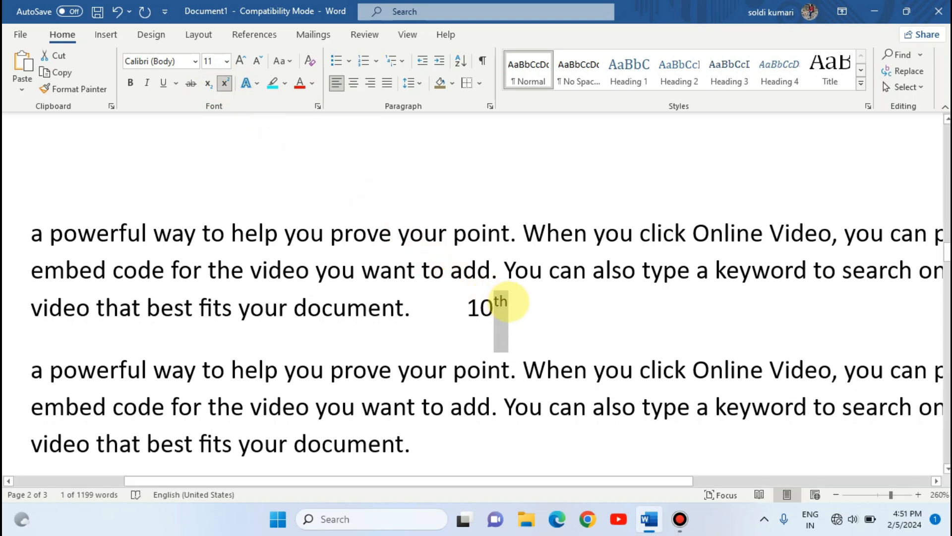
pyautogui.click(525, 308)
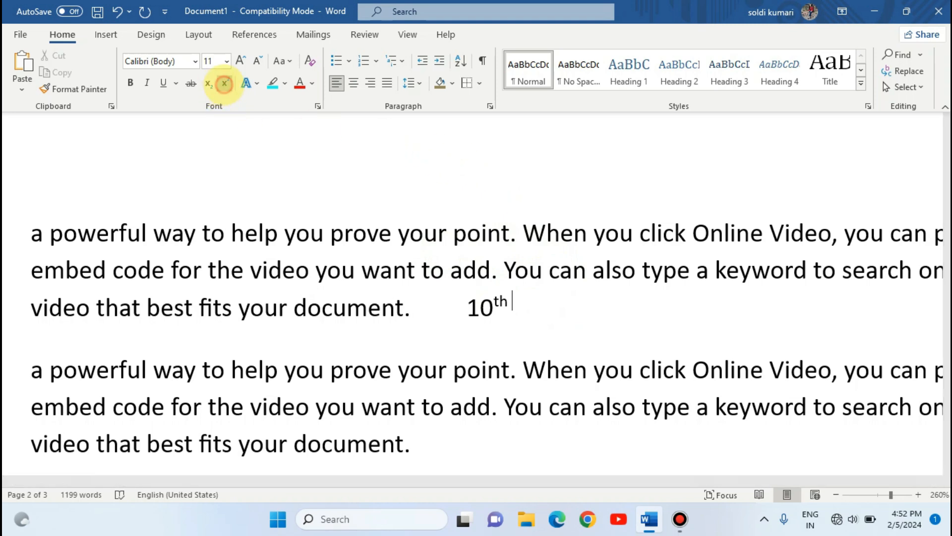
pyautogui.click(224, 84)
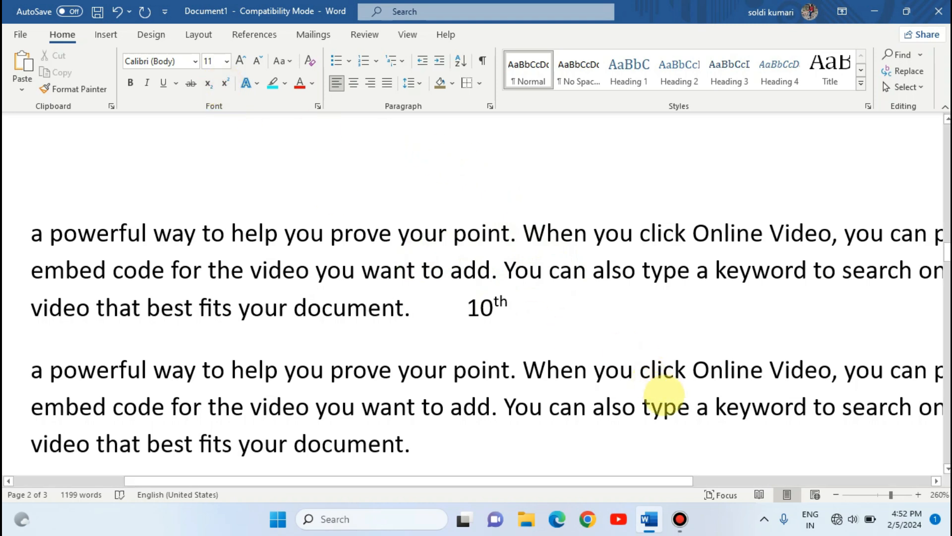
# Step: Enter "O2" after "10th" and format its 2 as subscript
pyautogui.write('o2')
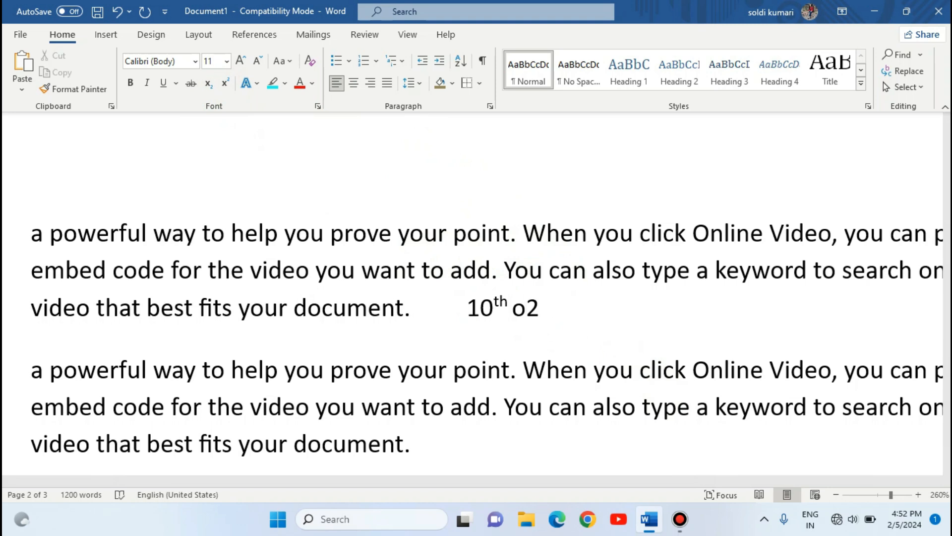
pyautogui.press('BackSpace')
pyautogui.press('BackSpace')
pyautogui.write('P')
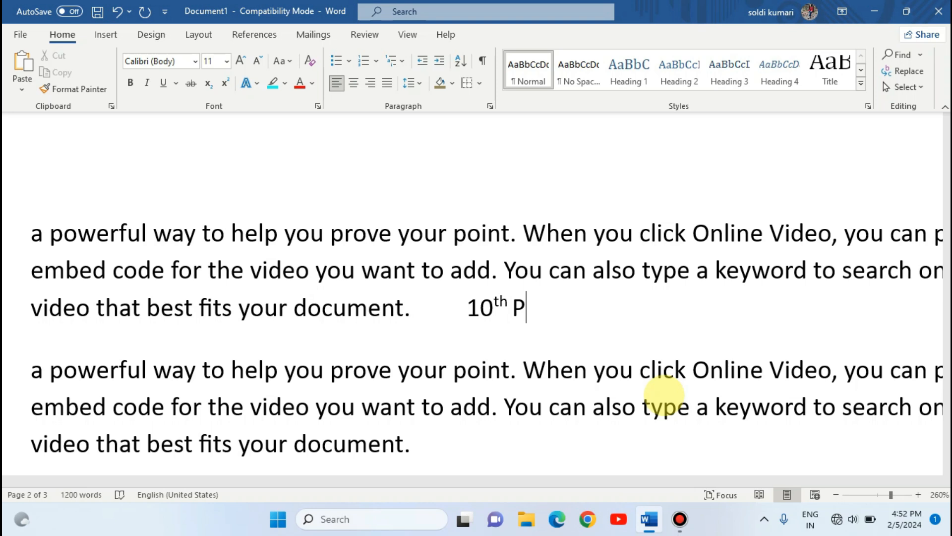
pyautogui.press('BackSpace')
pyautogui.write('O2')
pyautogui.hotkey('shift', 'Left')
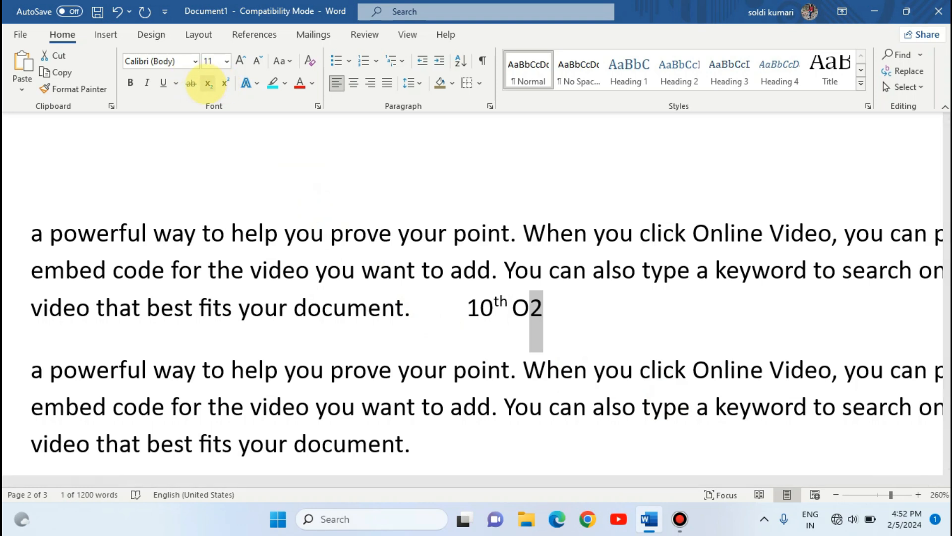
pyautogui.click(208, 83)
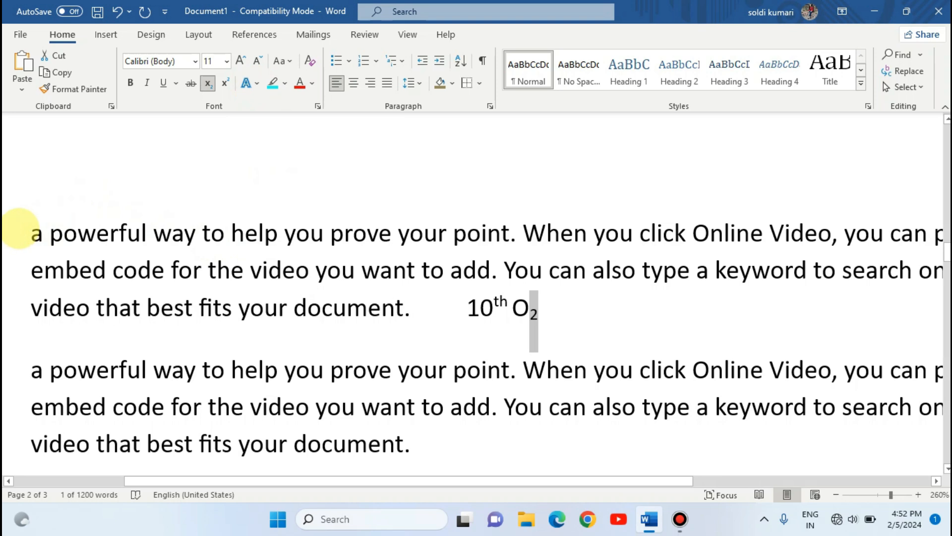
# Step: Apply the blue gradient text effect with reflection to "a powerful way to help you" at the start of page 2
pyautogui.moveTo(28, 226); pyautogui.dragTo(312, 238)
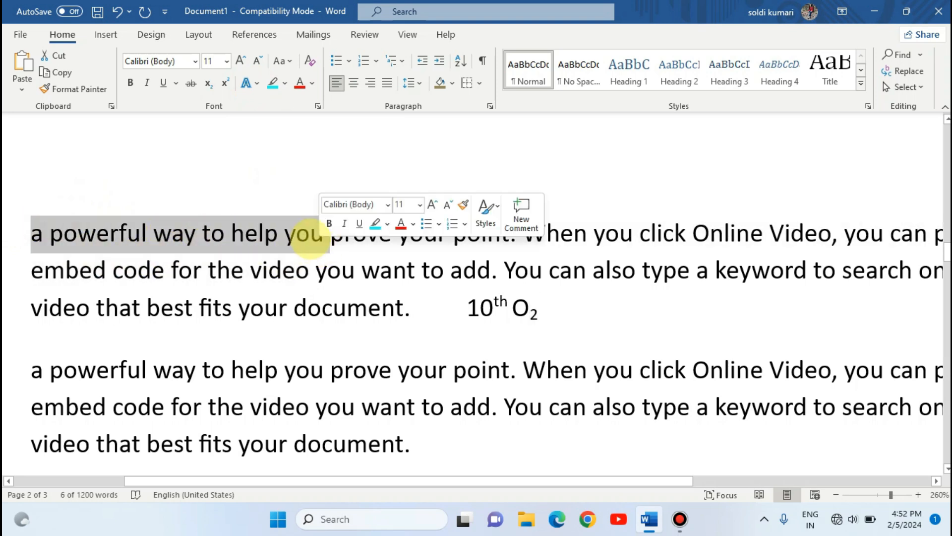
pyautogui.click(256, 83)
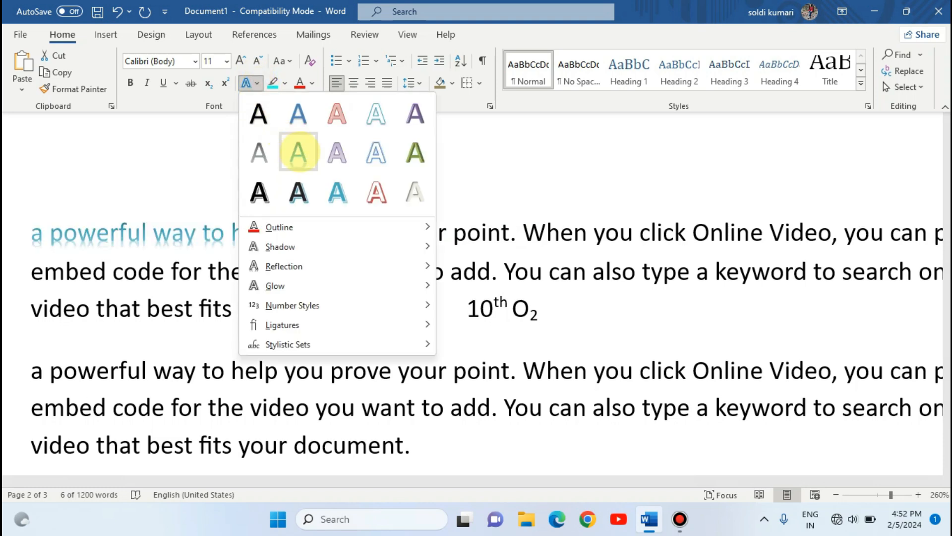
pyautogui.click(298, 149)
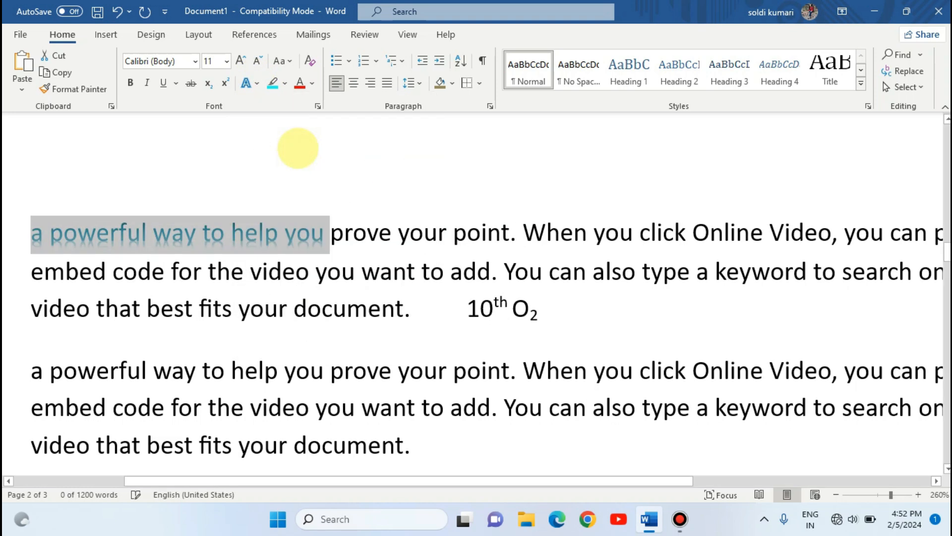
# Step: Give "a powerful way to help you" a red text outline and the first perspective shadow
pyautogui.click(246, 82)
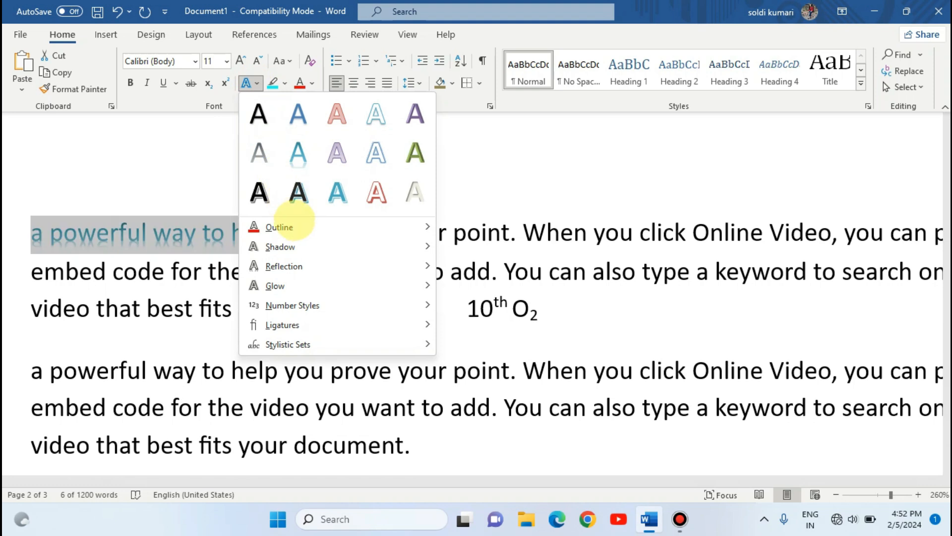
pyautogui.moveTo(302, 227)
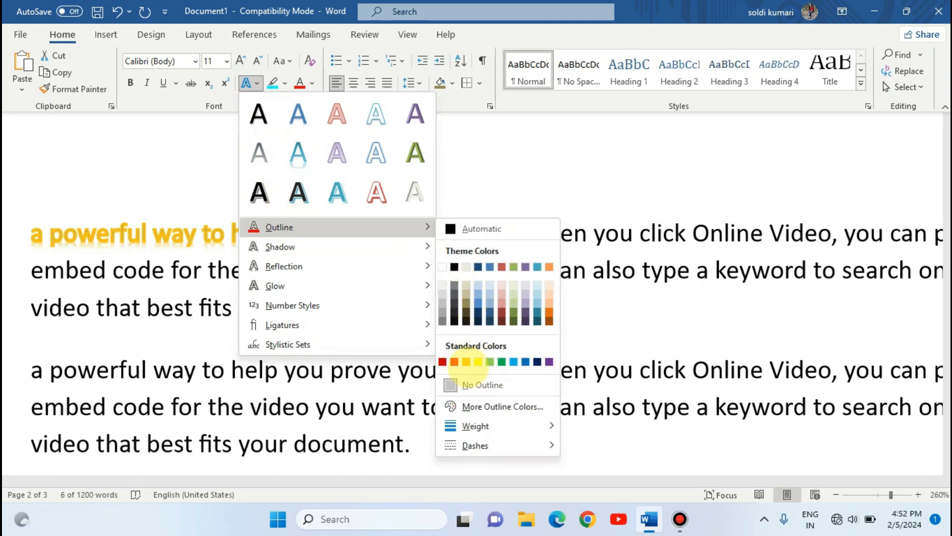
pyautogui.click(454, 361)
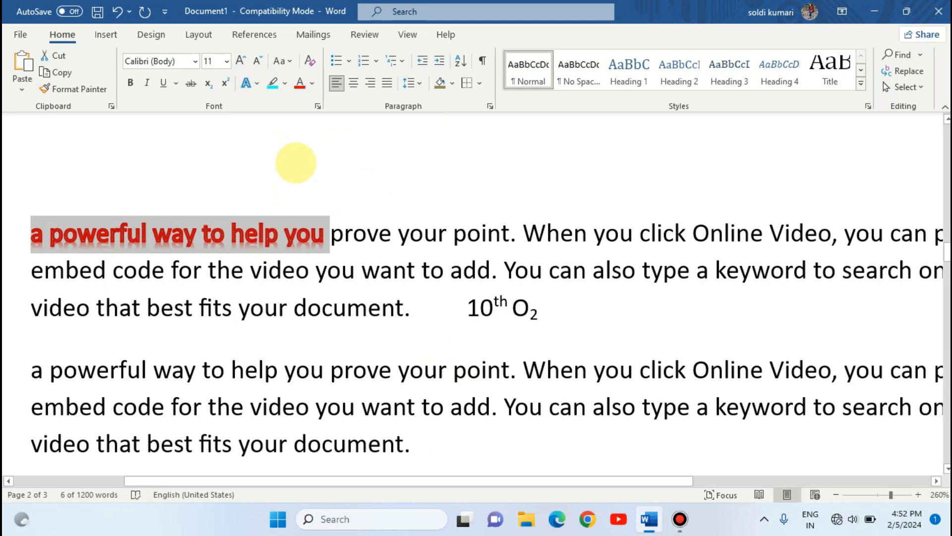
pyautogui.click(251, 83)
pyautogui.moveTo(304, 247)
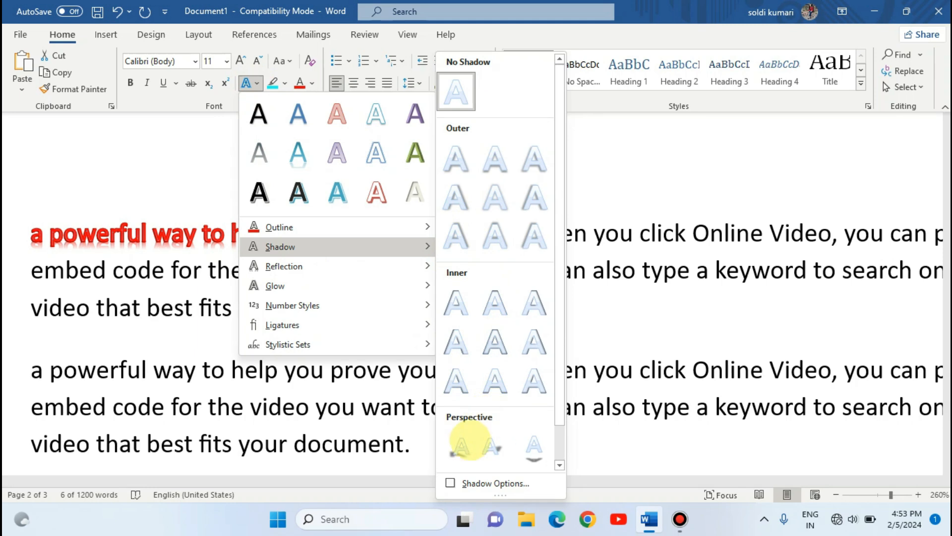
pyautogui.click(457, 445)
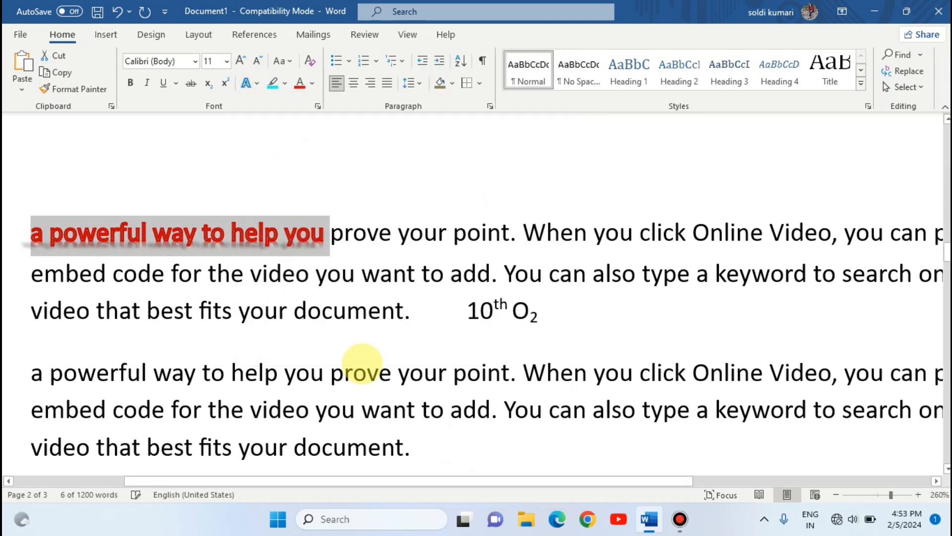
# Step: Add a purple glow from the third row of glow variations to "a powerful way to help you"
pyautogui.click(254, 84)
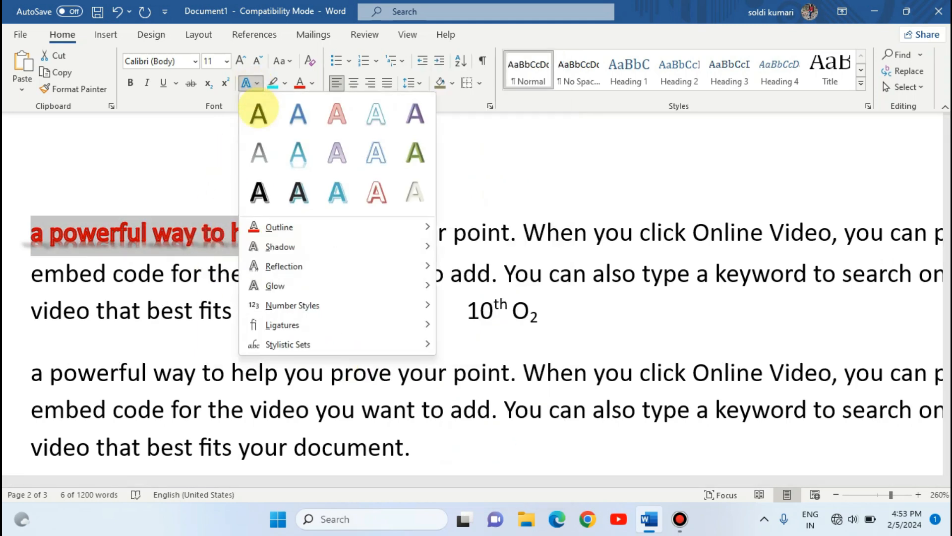
pyautogui.moveTo(278, 266)
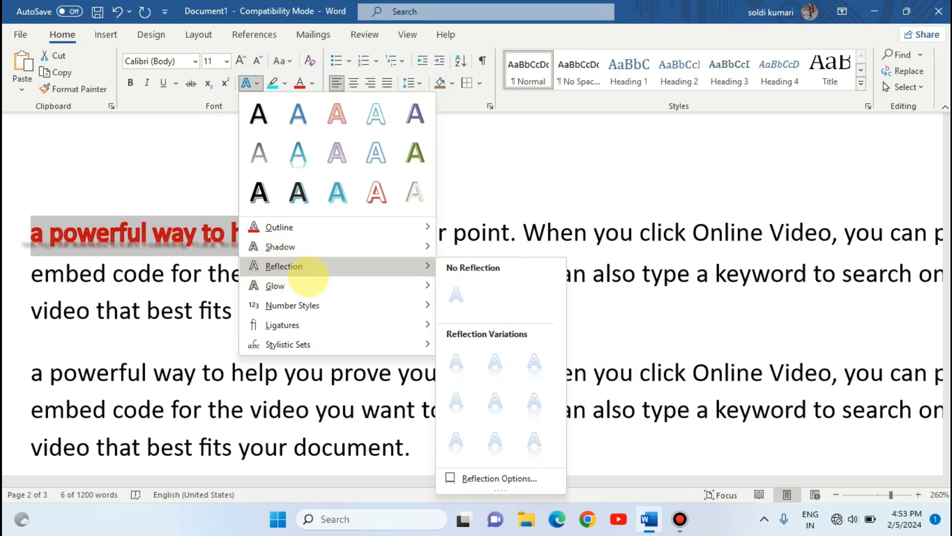
pyautogui.moveTo(315, 283)
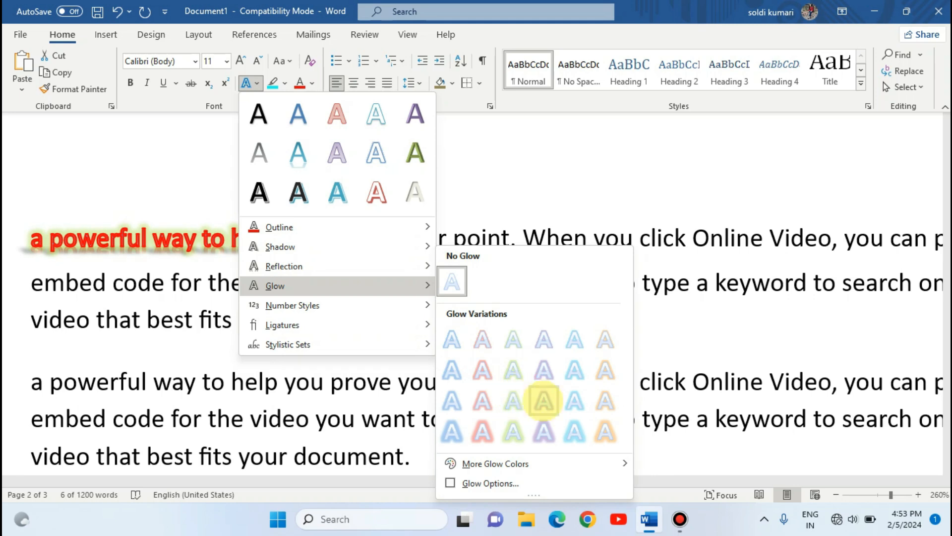
pyautogui.click(546, 402)
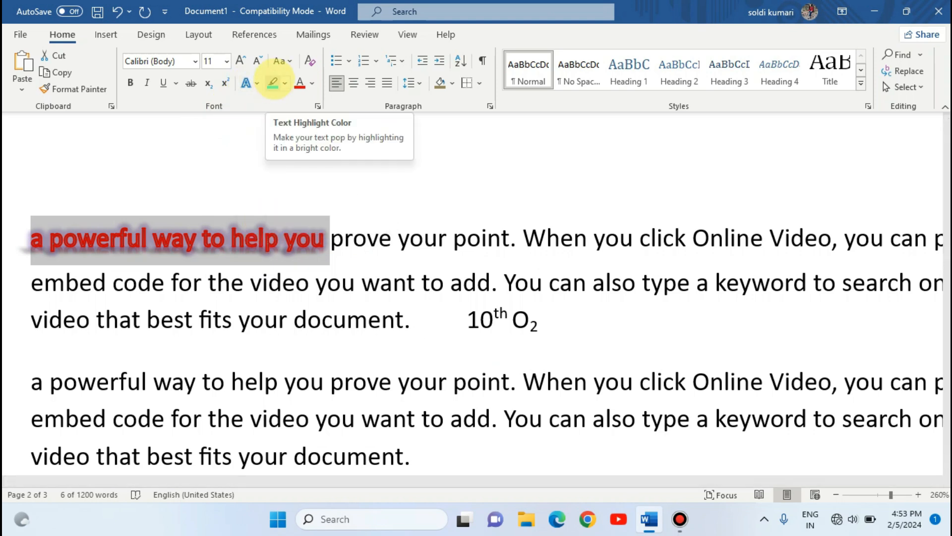
# Step: Highlight "a powerful way to help you" in pink
pyautogui.click(284, 83)
pyautogui.click(298, 105)
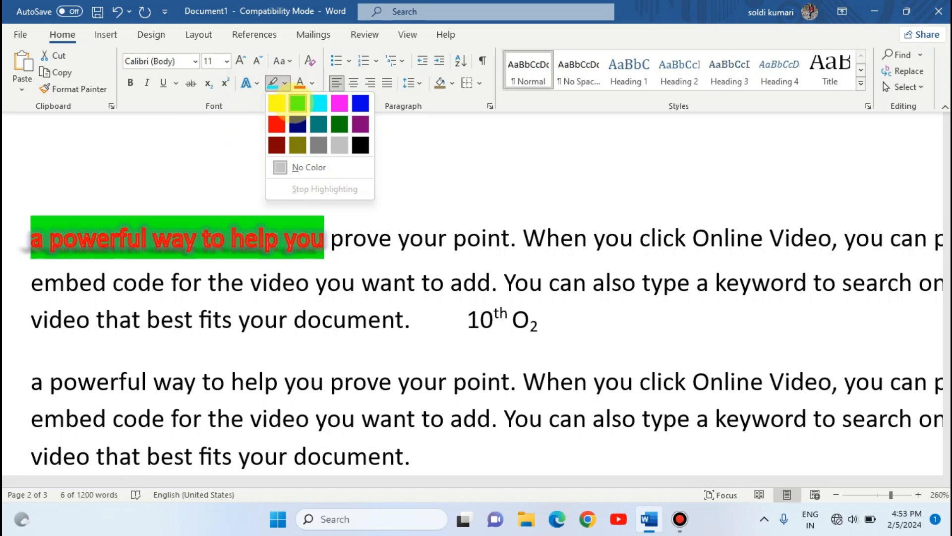
pyautogui.click(339, 103)
pyautogui.click(38, 292)
# Step: Highlight "prove your point" in the first line of page 2 in dark green
pyautogui.moveTo(330, 238); pyautogui.dragTo(510, 239)
pyautogui.click(284, 83)
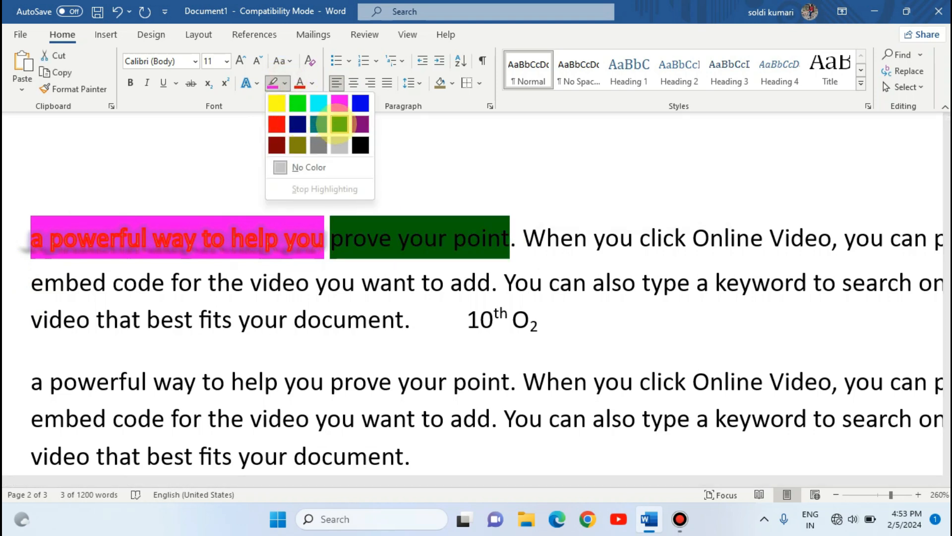
pyautogui.click(337, 124)
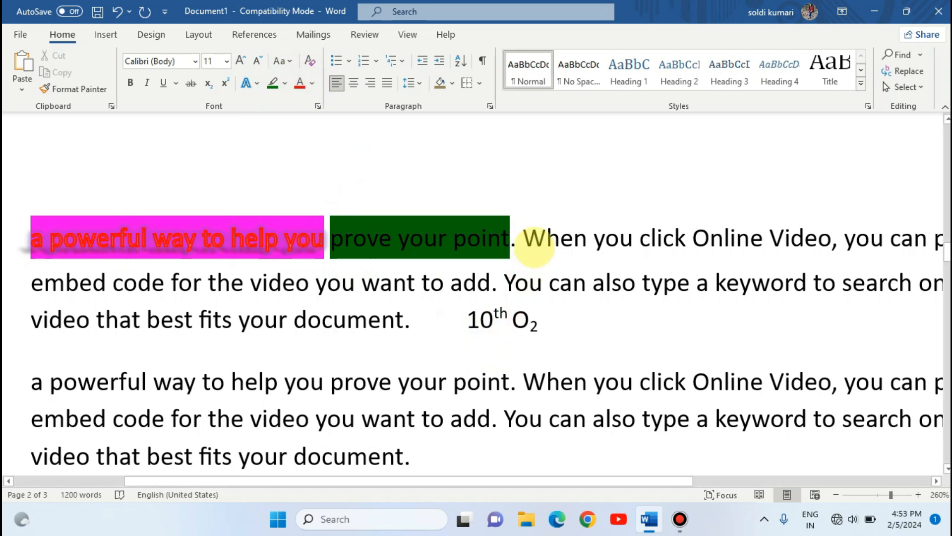
# Step: Set the font color to red for the rest of the first paragraph on page 2, from "When you click" through "O2"
pyautogui.moveTo(526, 238); pyautogui.dragTo(623, 315)
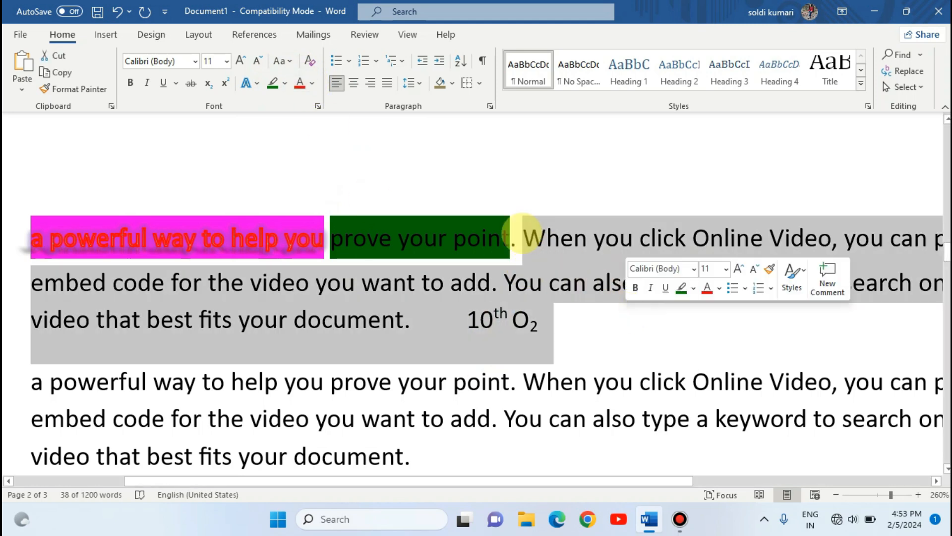
pyautogui.click(311, 83)
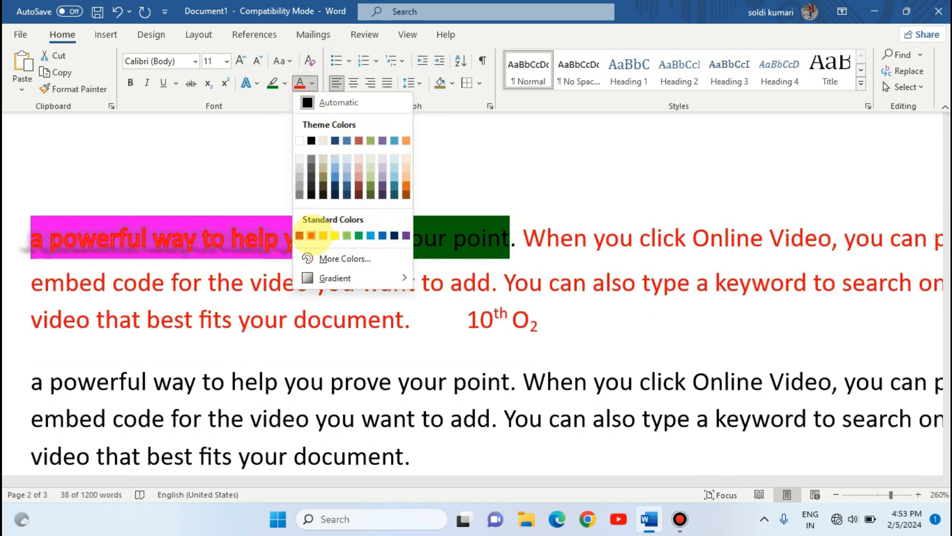
pyautogui.click(311, 235)
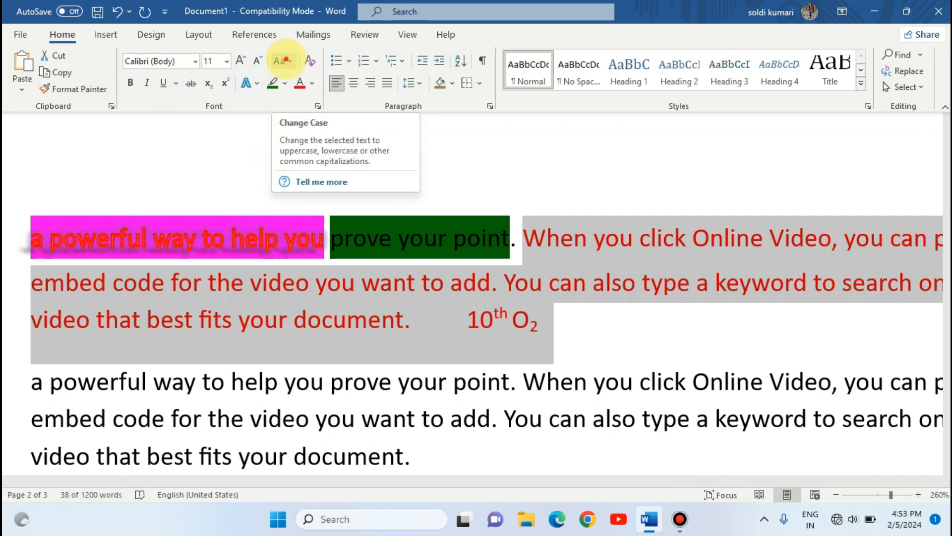
# Step: Change the case of the selected red text to lowercase and after that to UPPERCASE
pyautogui.click(285, 61)
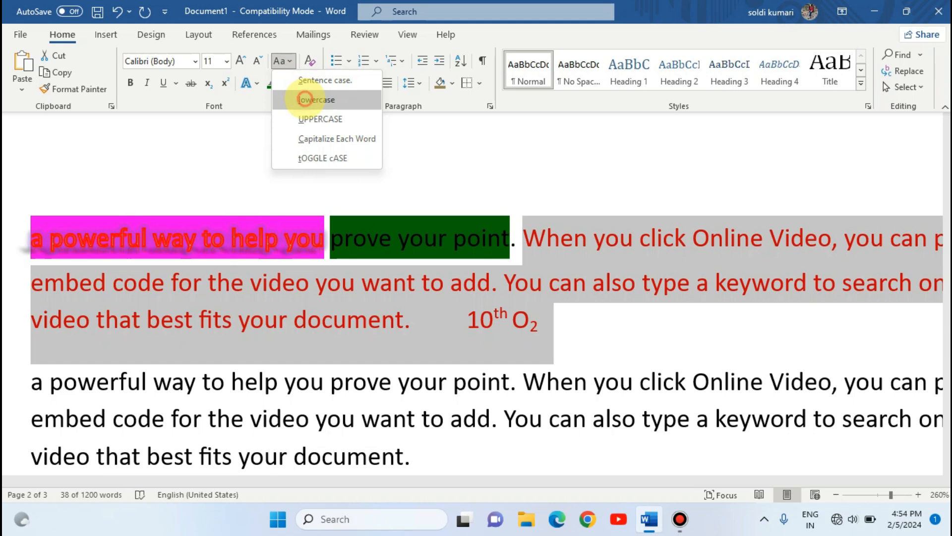
pyautogui.click(312, 99)
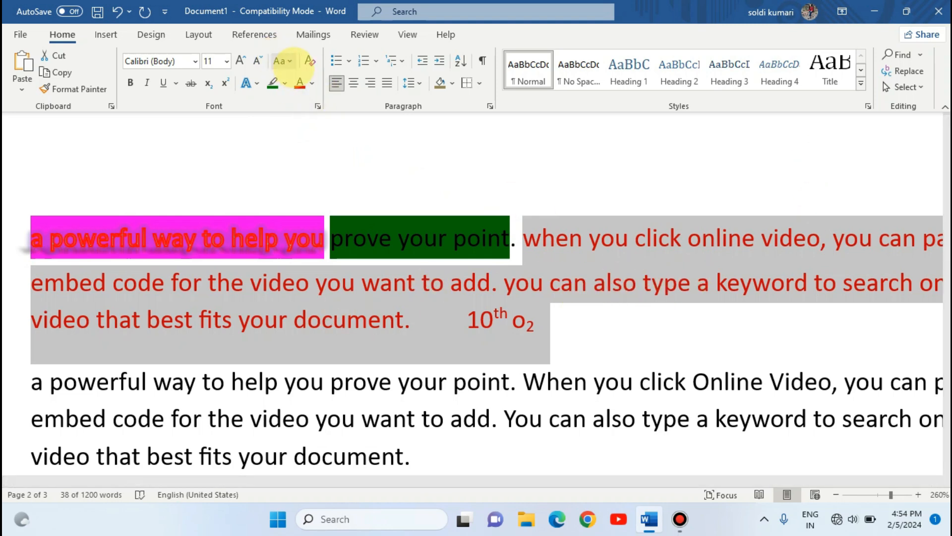
pyautogui.click(284, 61)
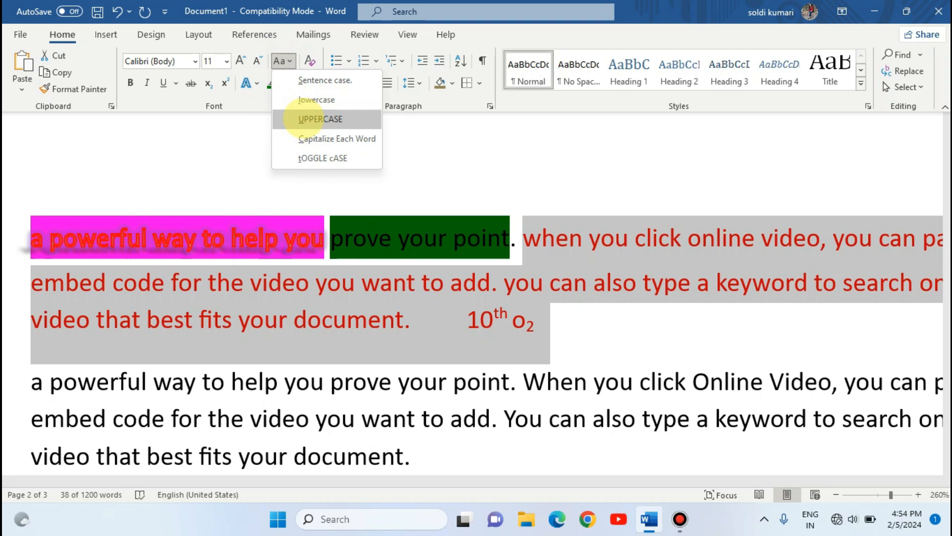
pyautogui.click(304, 119)
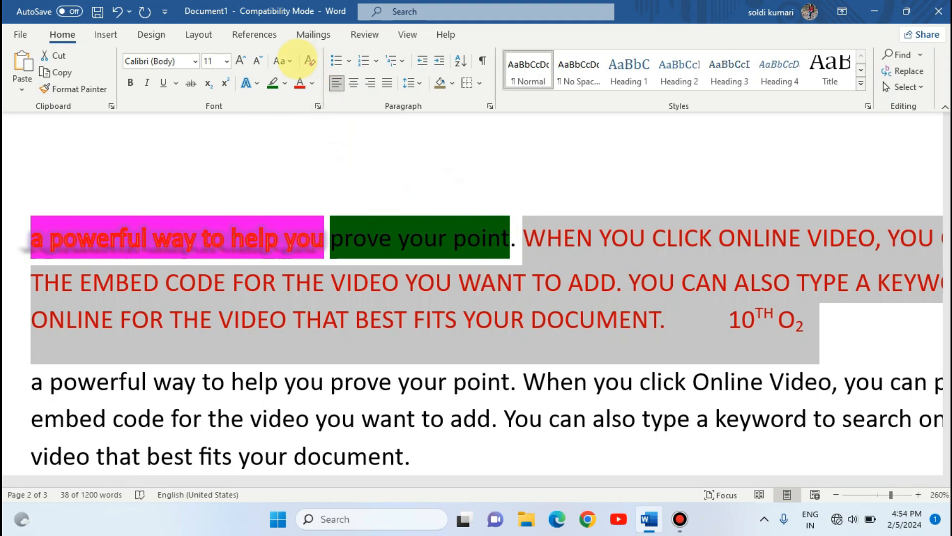
# Step: Switch the uppercase red text back to lowercase and return it to UPPERCASE
pyautogui.click(282, 61)
pyautogui.click(290, 97)
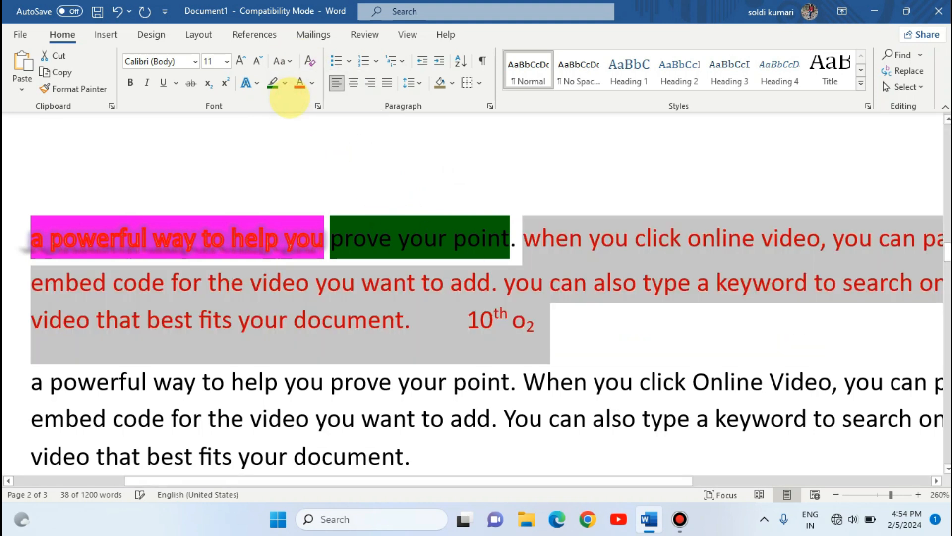
pyautogui.click(280, 61)
pyautogui.click(311, 117)
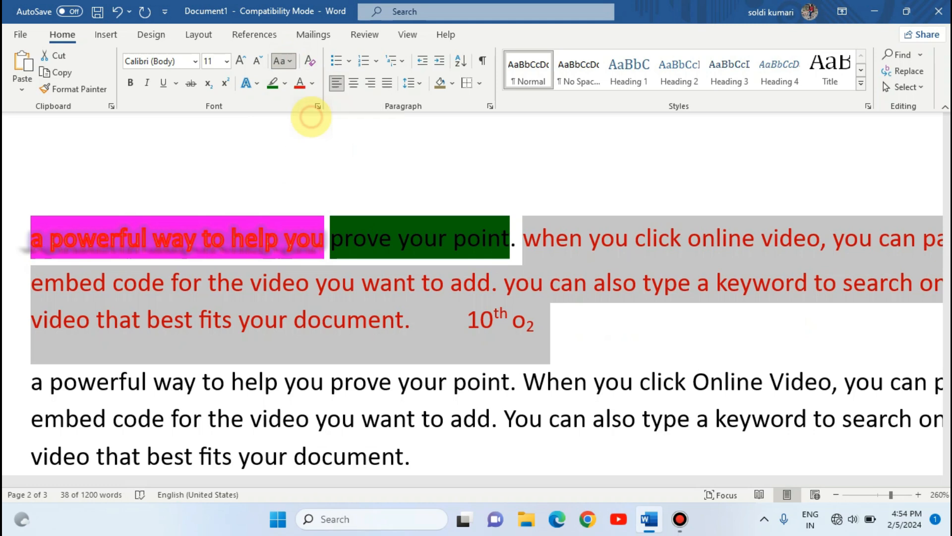
# Step: Change the red text to Sentence case, followed by Capitalize Each Word
pyautogui.click(282, 60)
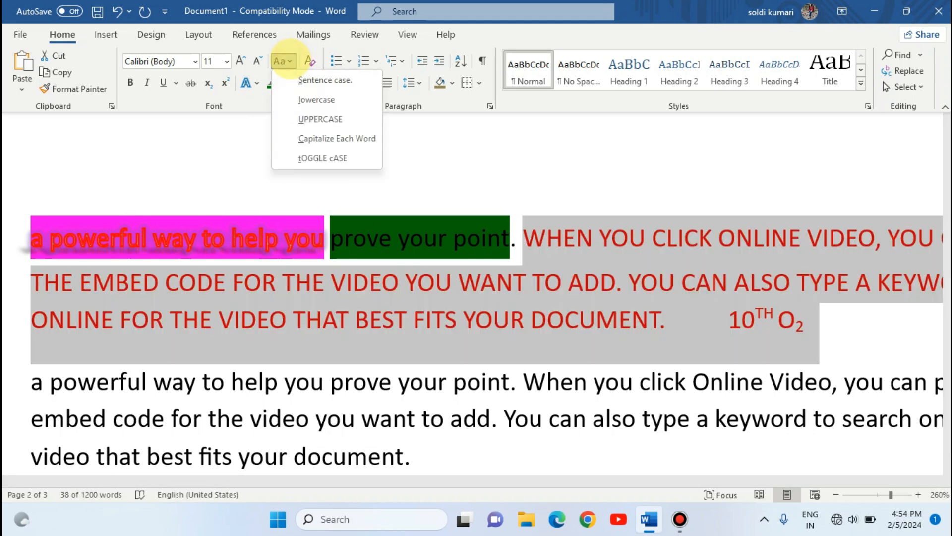
pyautogui.click(314, 80)
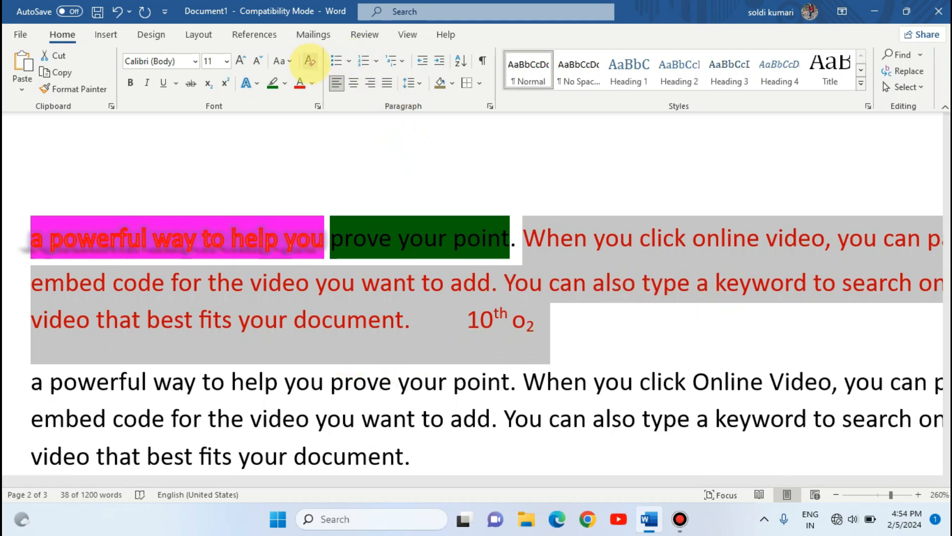
pyautogui.click(290, 61)
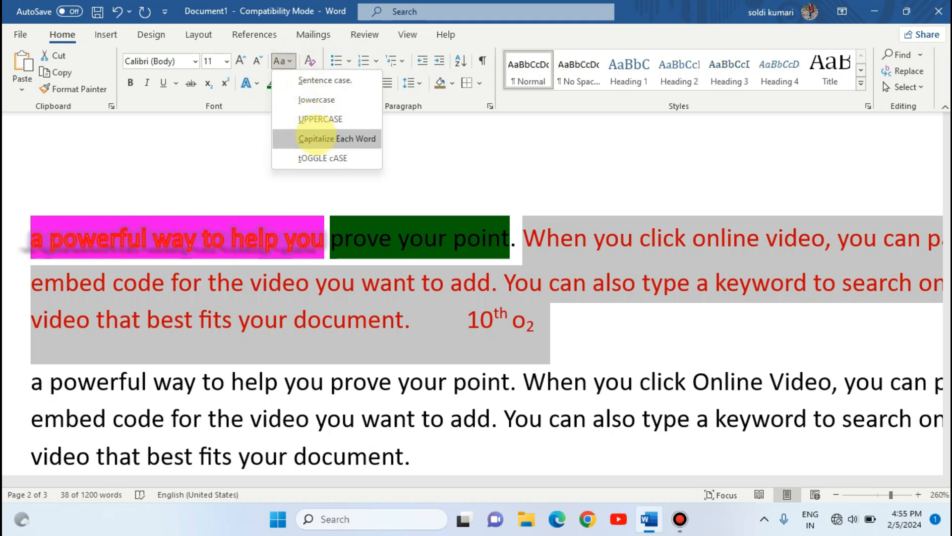
pyautogui.click(307, 139)
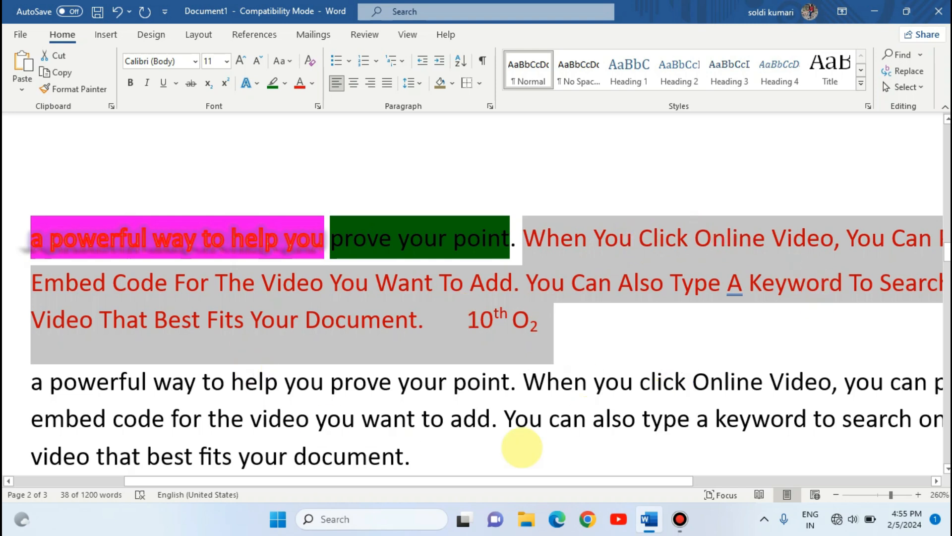
# Step: Apply tOGGLE cASE to the red text that has each word capitalized
pyautogui.click(280, 60)
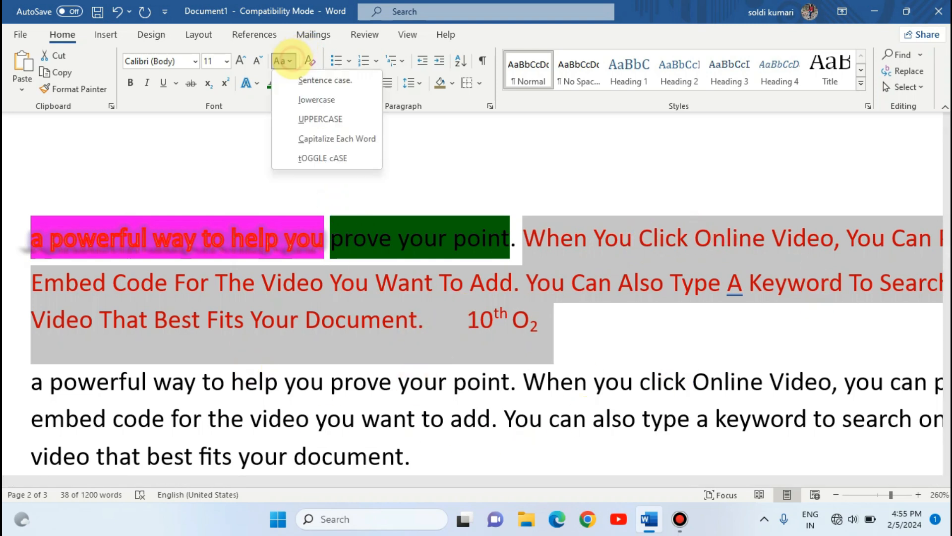
pyautogui.click(298, 158)
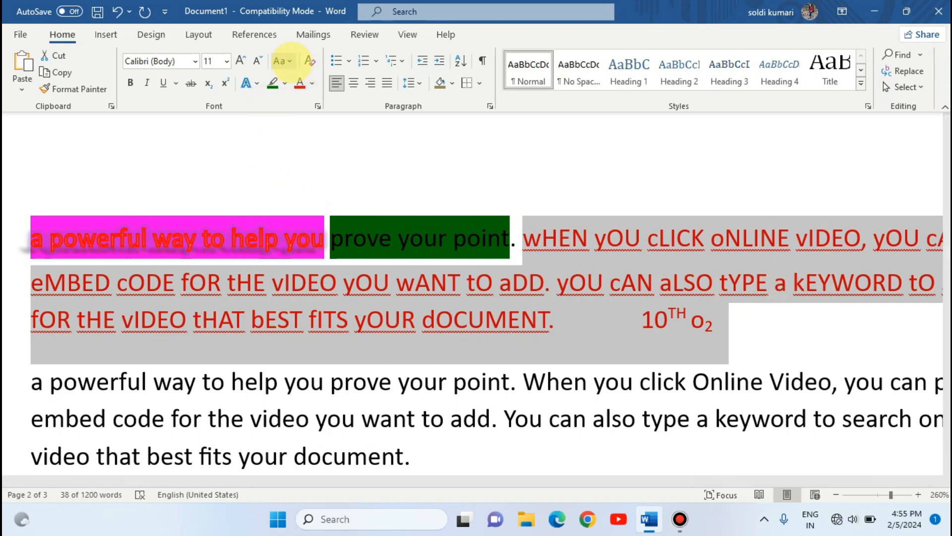
# Step: Reset the red text to Sentence case and apply tOGGLE cASE to it
pyautogui.click(285, 61)
pyautogui.click(297, 80)
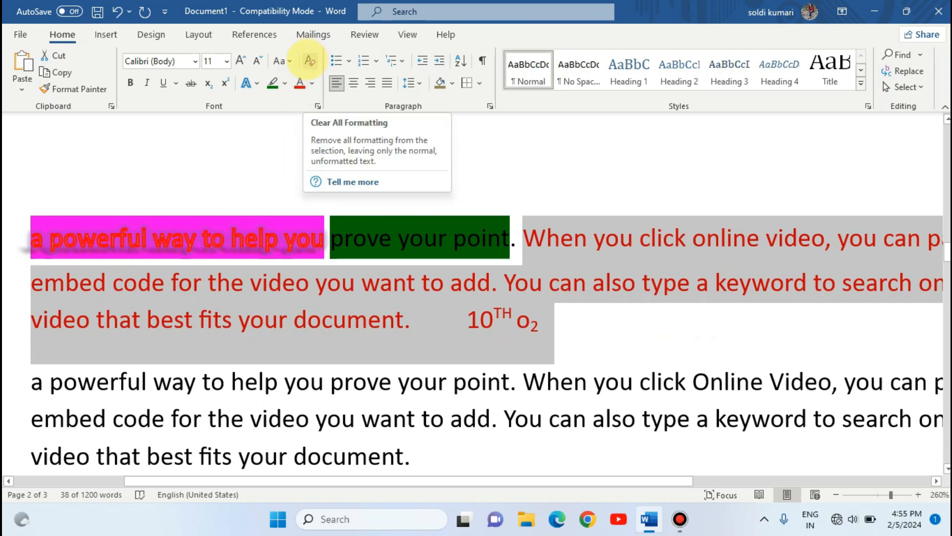
pyautogui.click(283, 61)
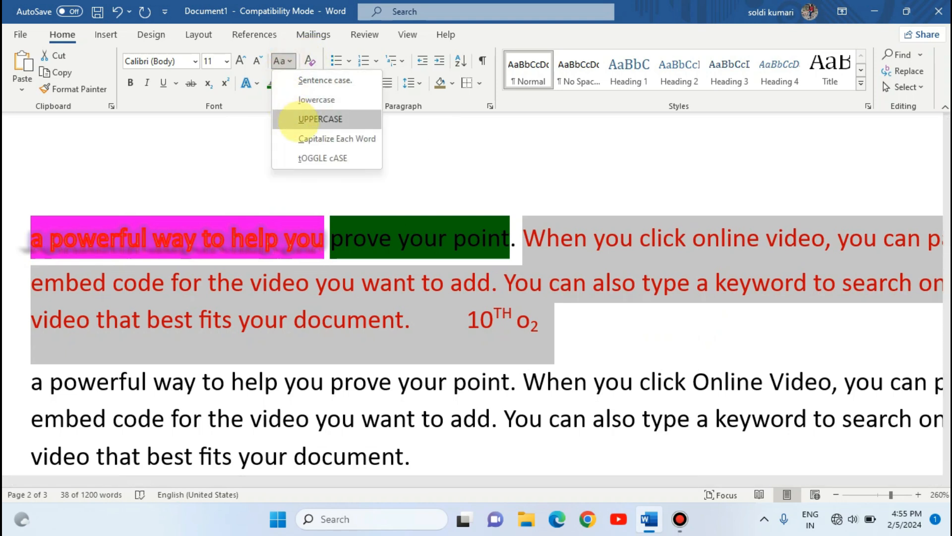
pyautogui.click(323, 158)
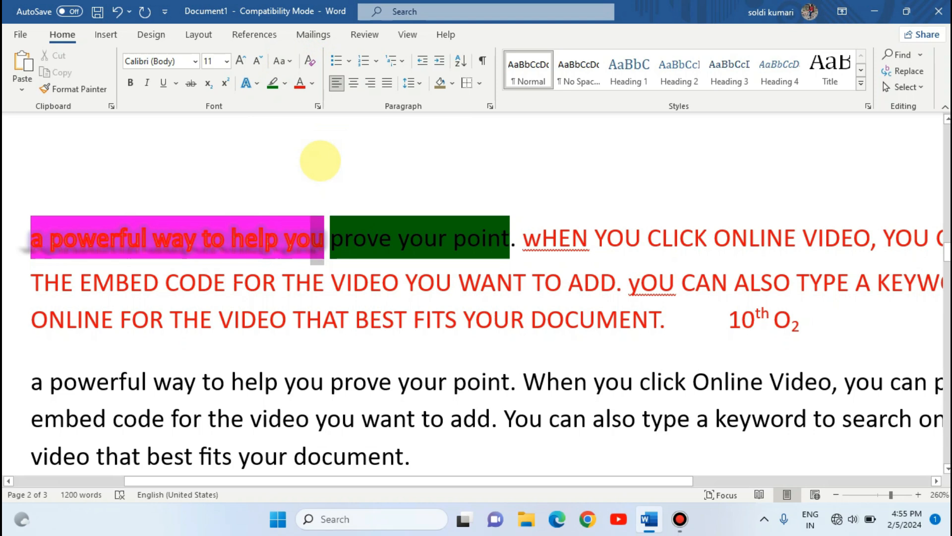
# Step: Clear all formatting from the text running from the end of page 1 to "THE EMBED CODE FOR THE VIDEO" on page 2
pyautogui.hotkey('shift', 'Left')
pyautogui.hotkey('shift', 'Left')
pyautogui.hotkey('shift', 'Left')
pyautogui.hotkey('shift', 'Left')
pyautogui.hotkey('shift', 'Left')
pyautogui.hotkey('shift', 'Left')
pyautogui.hotkey('shift', 'Left')
pyautogui.hotkey('shift', 'Left')
pyautogui.hotkey('shift', 'Left')
pyautogui.hotkey('shift', 'Left')
pyautogui.hotkey('shift', 'Left')
pyautogui.hotkey('shift', 'Left')
pyautogui.hotkey('shift', 'Left')
pyautogui.hotkey('shift', 'Left')
pyautogui.hotkey('shift', 'Left')
pyautogui.hotkey('shift', 'Left')
pyautogui.hotkey('shift', 'Left')
pyautogui.hotkey('shift', 'Left')
pyautogui.hotkey('shift', 'Left')
pyautogui.hotkey('shift', 'Left')
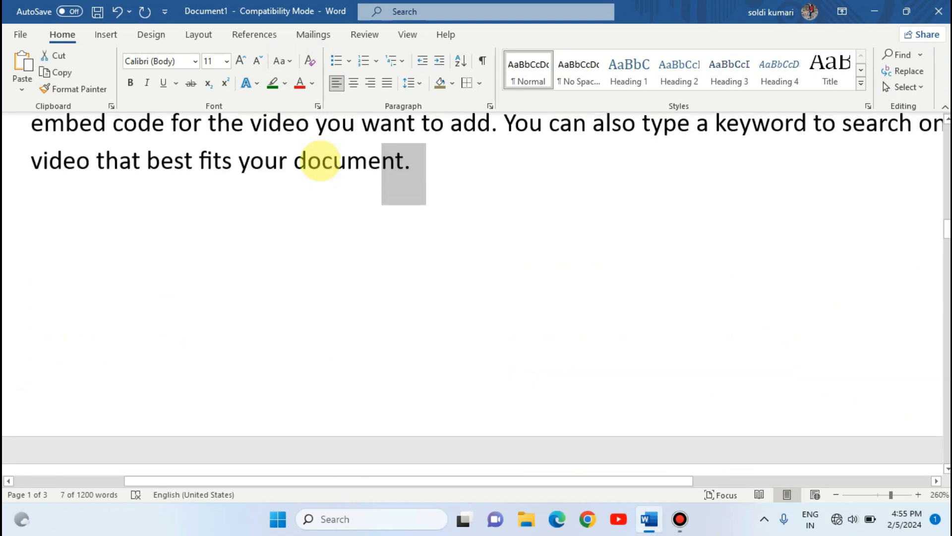
pyautogui.hotkey('shift', 'Down')
pyautogui.hotkey('shift', 'Down')
pyautogui.hotkey('shift', 'Down')
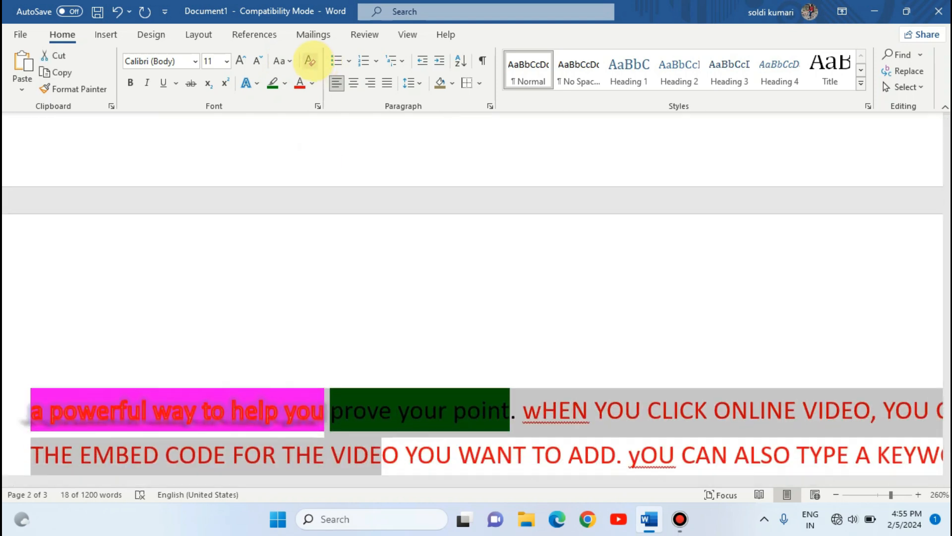
pyautogui.click(310, 61)
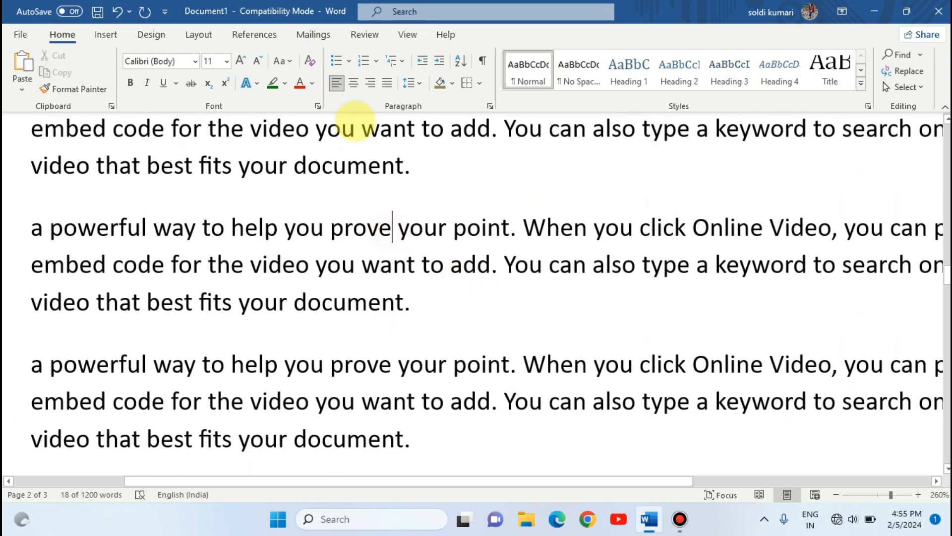
pyautogui.click(312, 62)
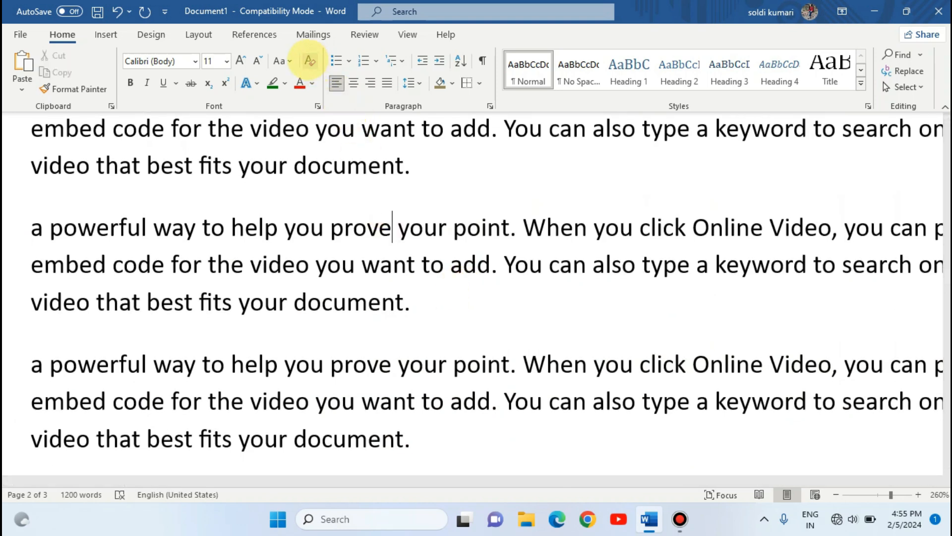
pyautogui.rightClick(308, 60)
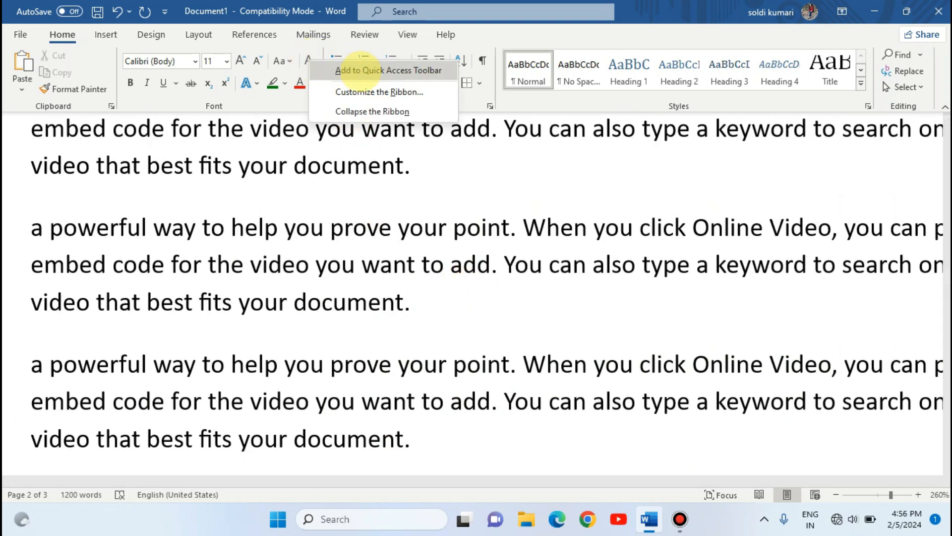
pyautogui.click(302, 192)
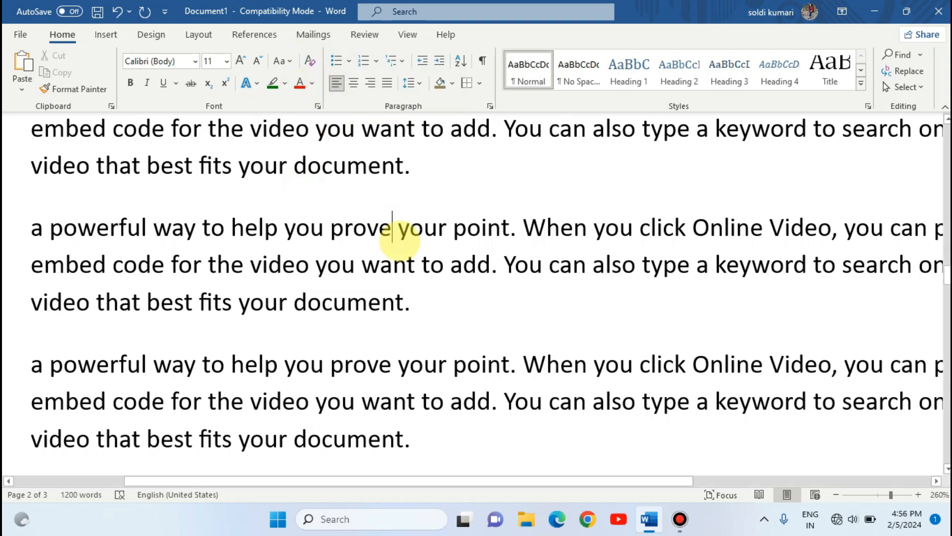
pyautogui.scroll(10, 394, 239)
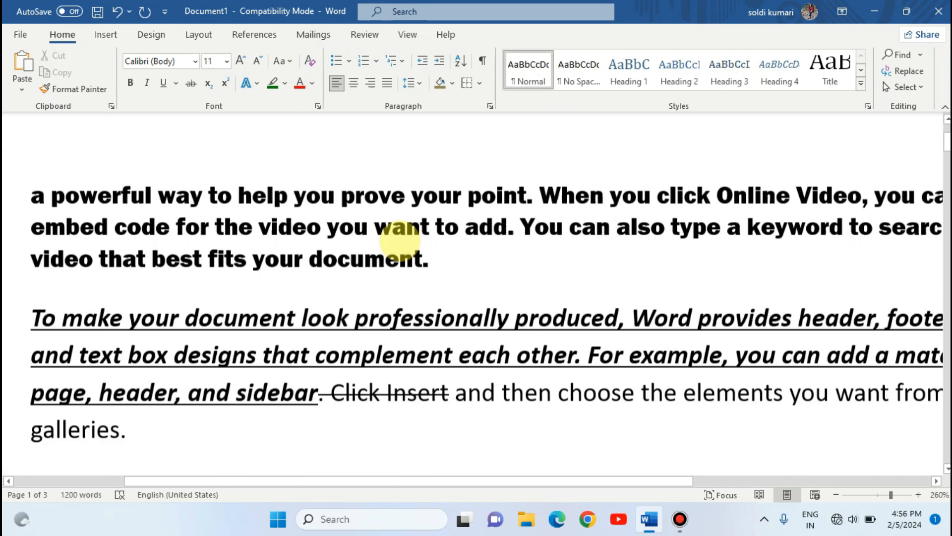
pyautogui.scroll(5, 400, 240)
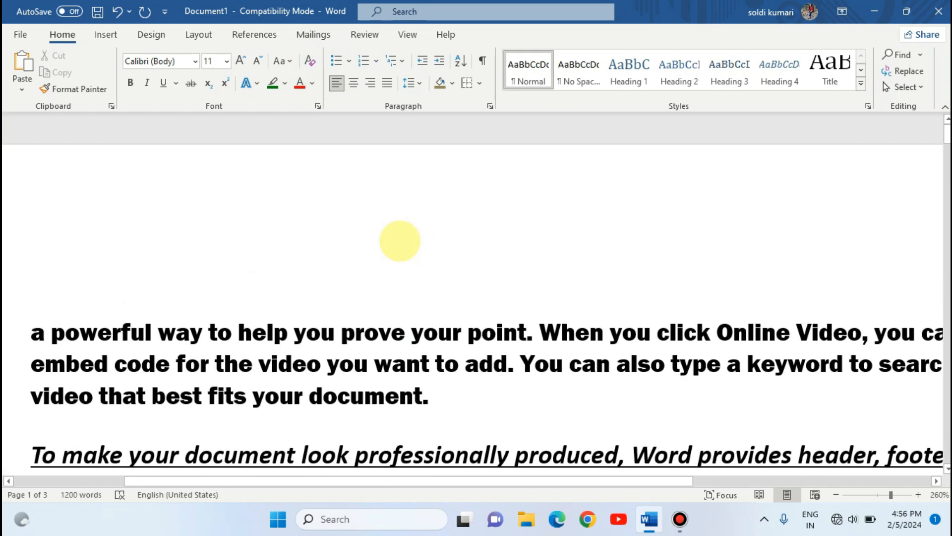
pyautogui.hotkey('ctrl', 's')
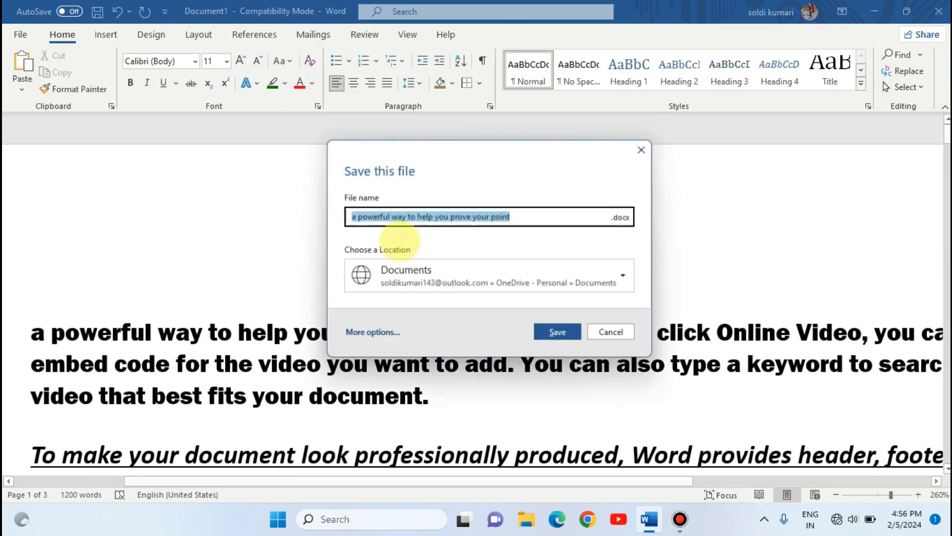
pyautogui.click(648, 147)
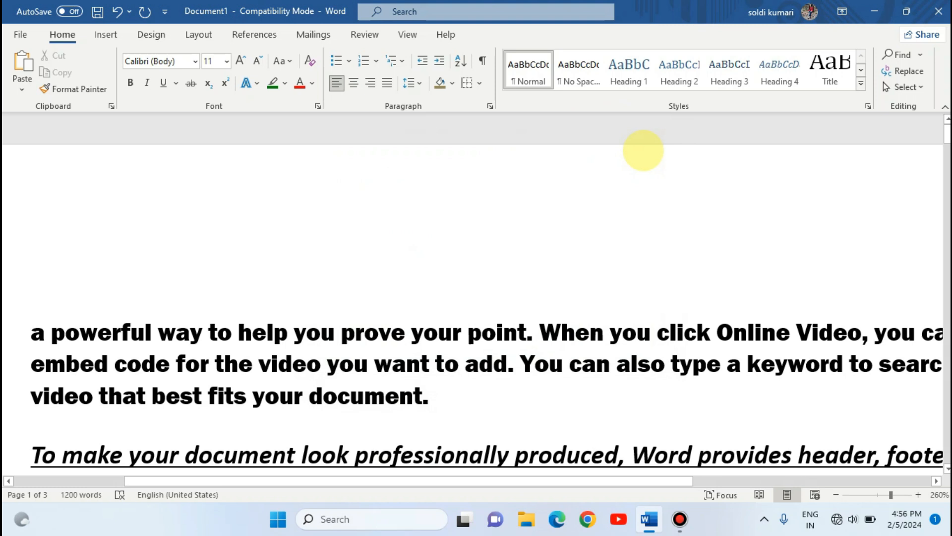
# Step: Select all the text in the document and turn its paragraphs into a bulleted list
pyautogui.hotkey('ctrl', 'a')
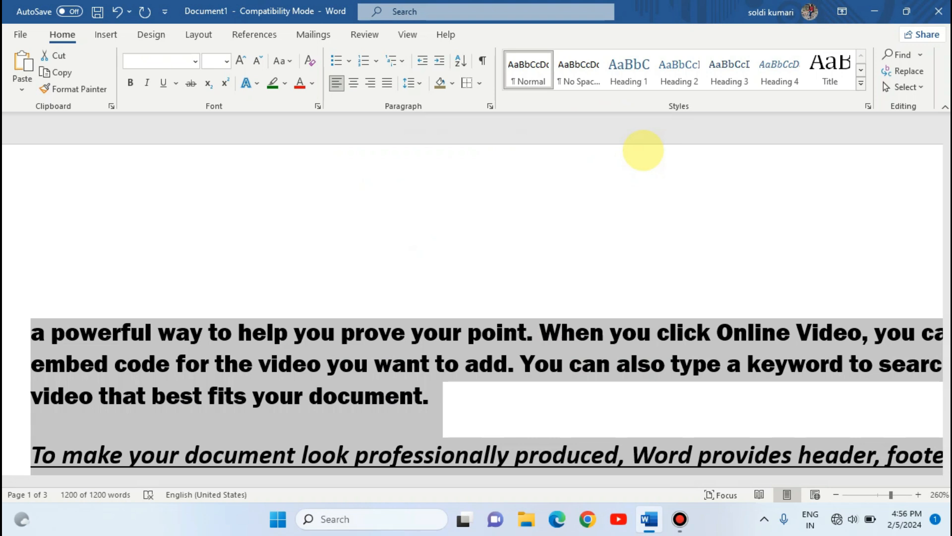
pyautogui.keyDown('ctrl'); pyautogui.scroll(-12, 644, 150); pyautogui.keyUp('ctrl')
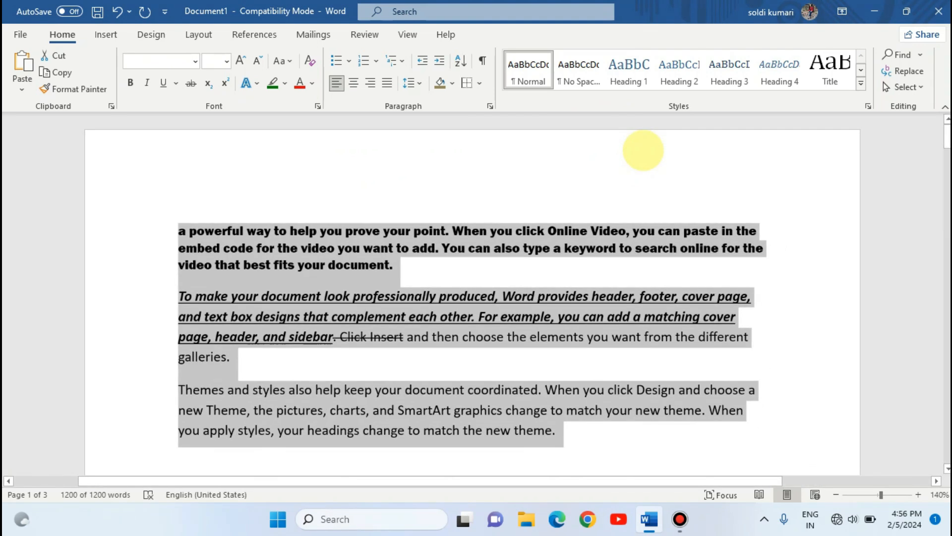
pyautogui.keyDown('ctrl'); pyautogui.scroll(-6, 643, 150); pyautogui.keyUp('ctrl')
pyautogui.keyDown('ctrl'); pyautogui.scroll(2, 643, 150); pyautogui.keyUp('ctrl')
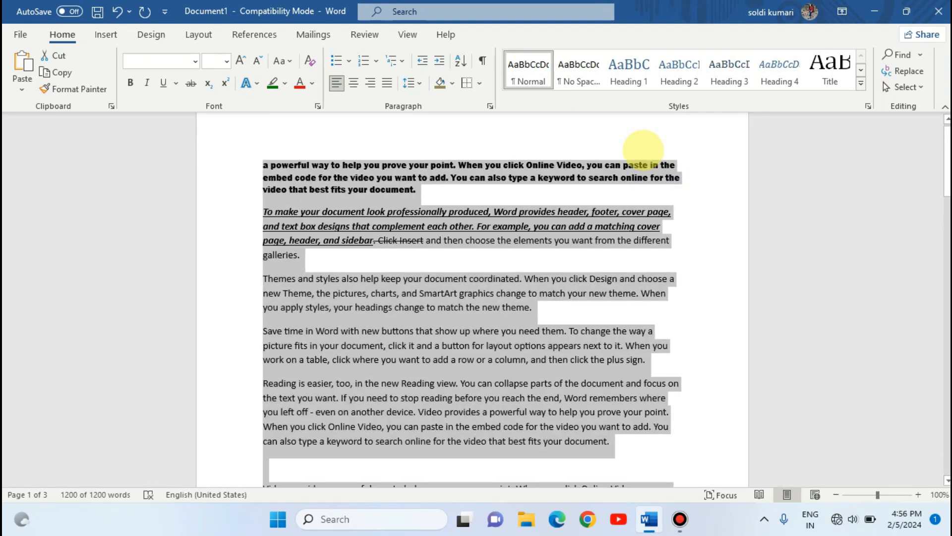
pyautogui.moveTo(458, 521)
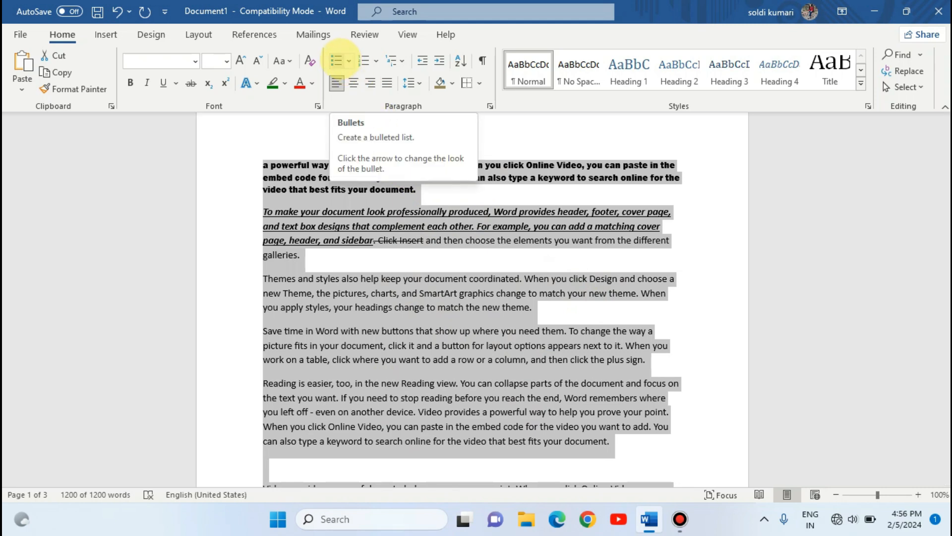
pyautogui.click(338, 60)
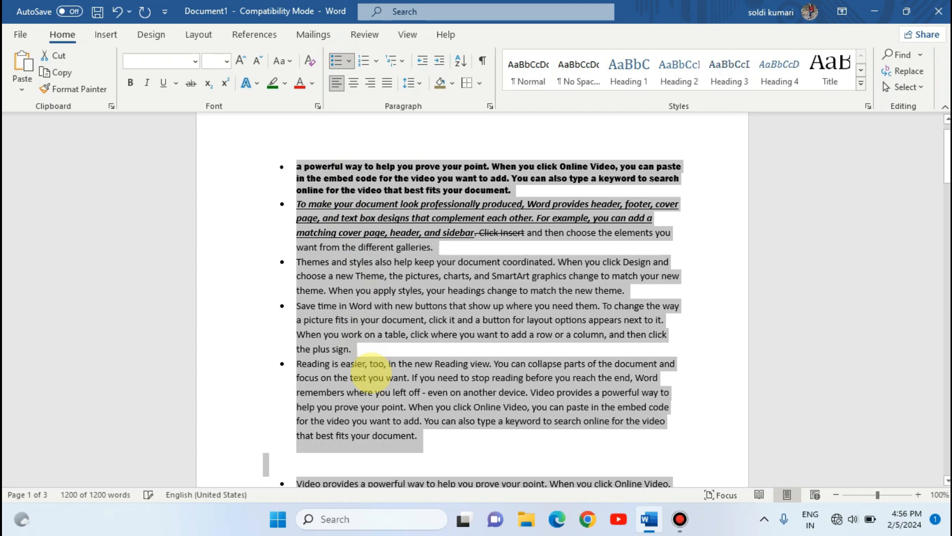
pyautogui.scroll(-15, 373, 343)
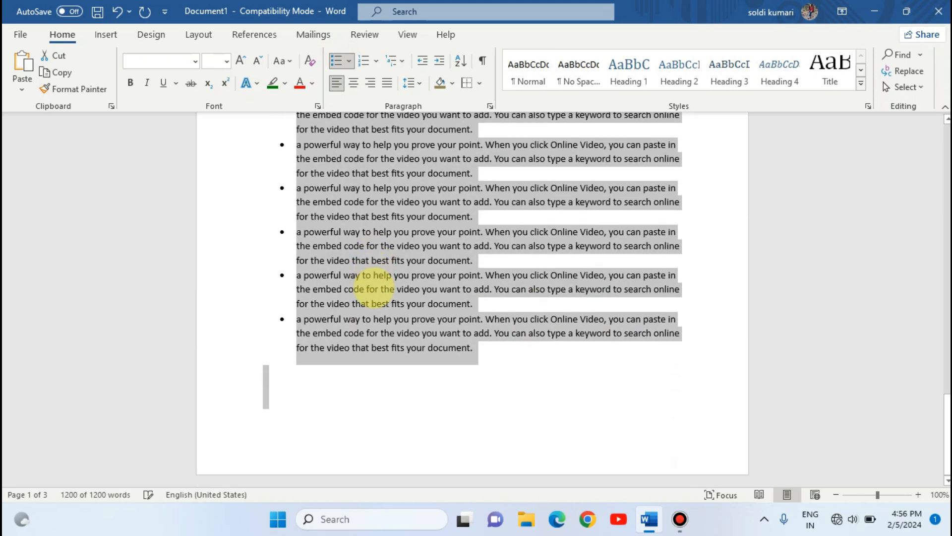
pyautogui.scroll(15, 373, 286)
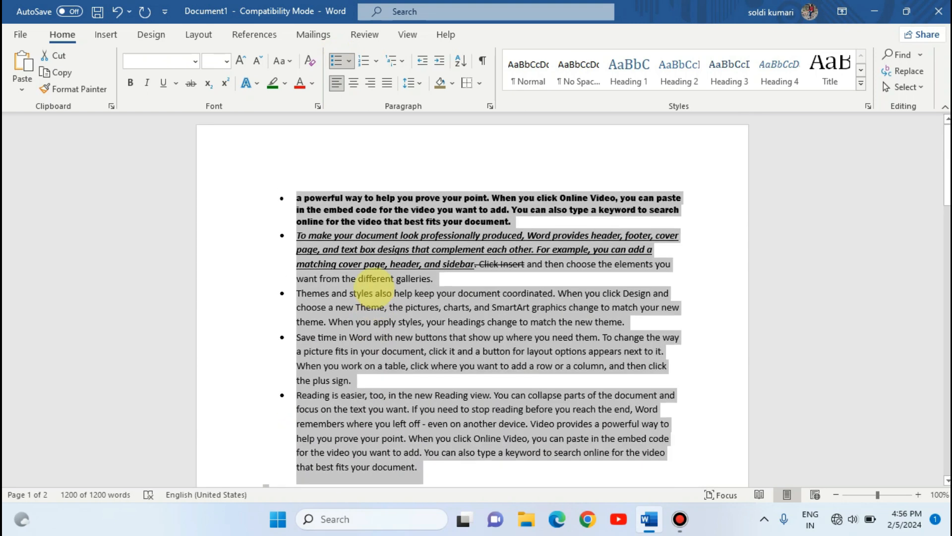
# Step: Convert the bulleted paragraphs to a numbered list and apply the 1) a) i) multilevel list format
pyautogui.click(358, 64)
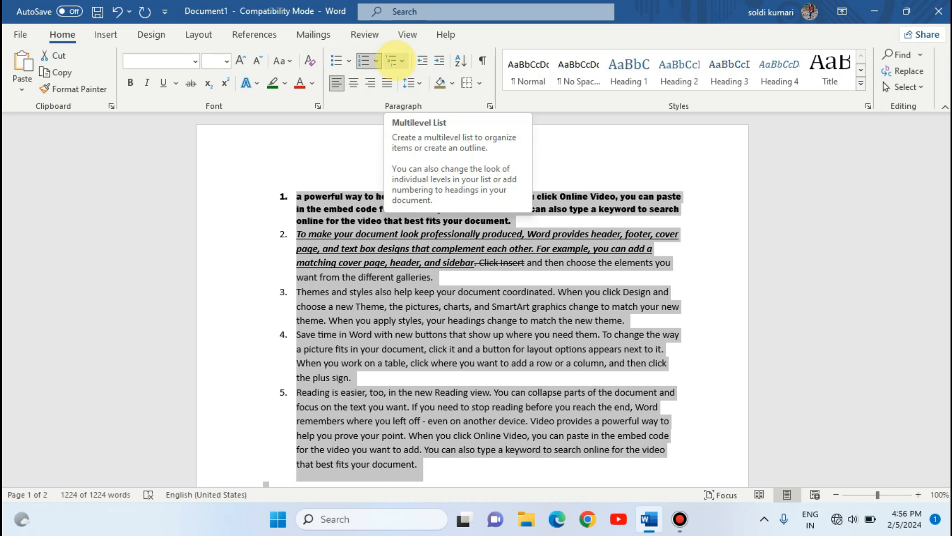
pyautogui.click(395, 63)
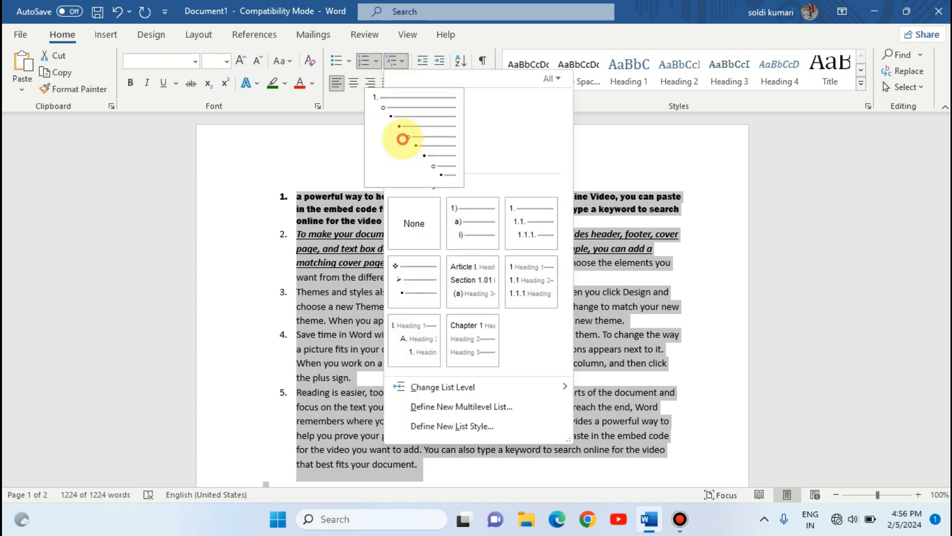
pyautogui.click(402, 141)
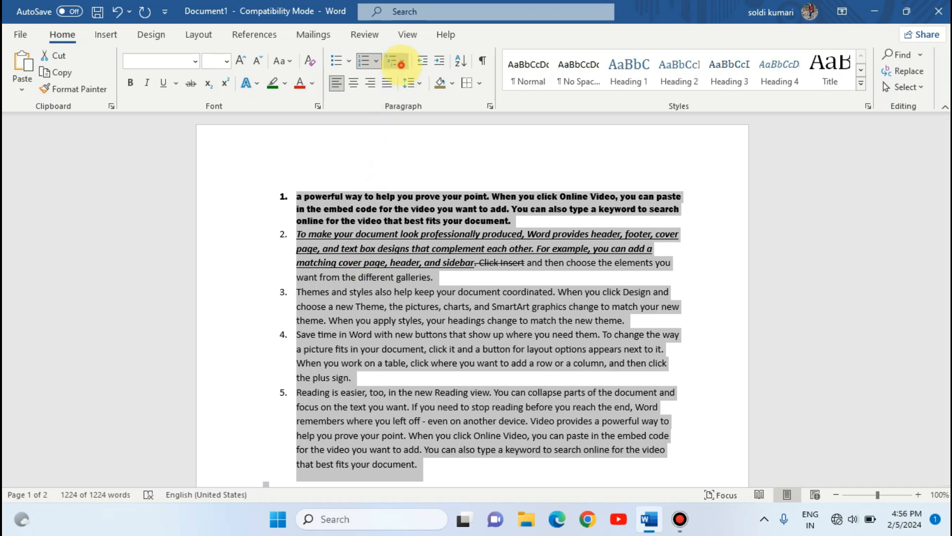
pyautogui.click(397, 63)
pyautogui.click(468, 213)
pyautogui.click(465, 220)
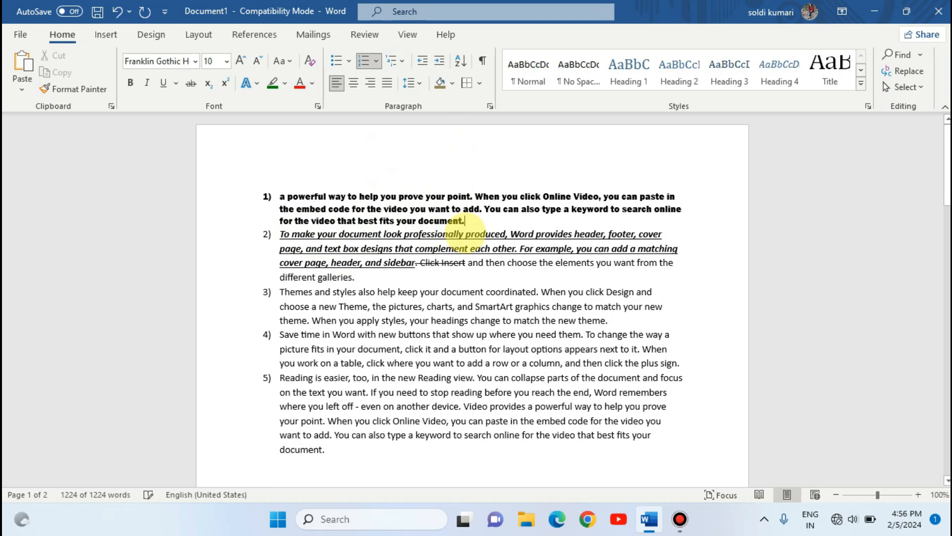
# Step: Change the list level of the first item, "a powerful way to help you prove your point", to level a)
pyautogui.click(396, 62)
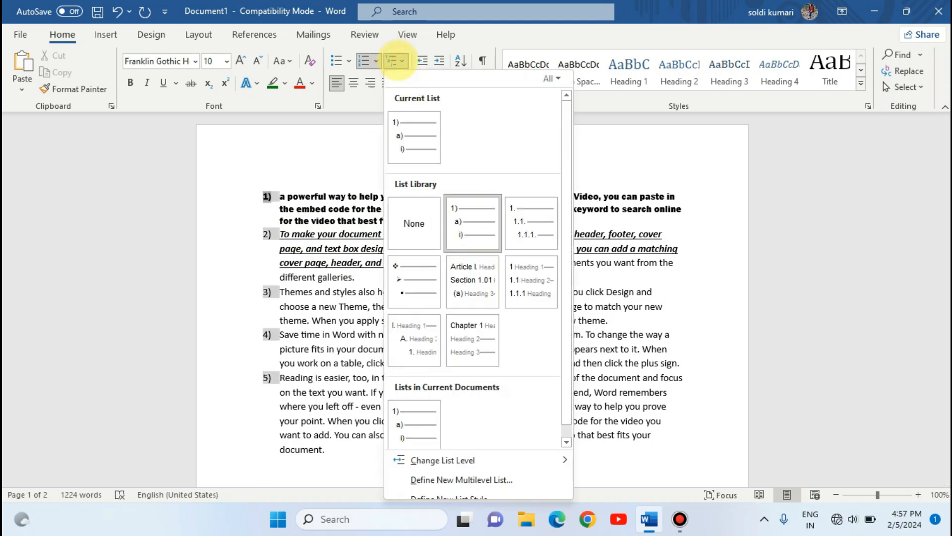
pyautogui.moveTo(466, 339)
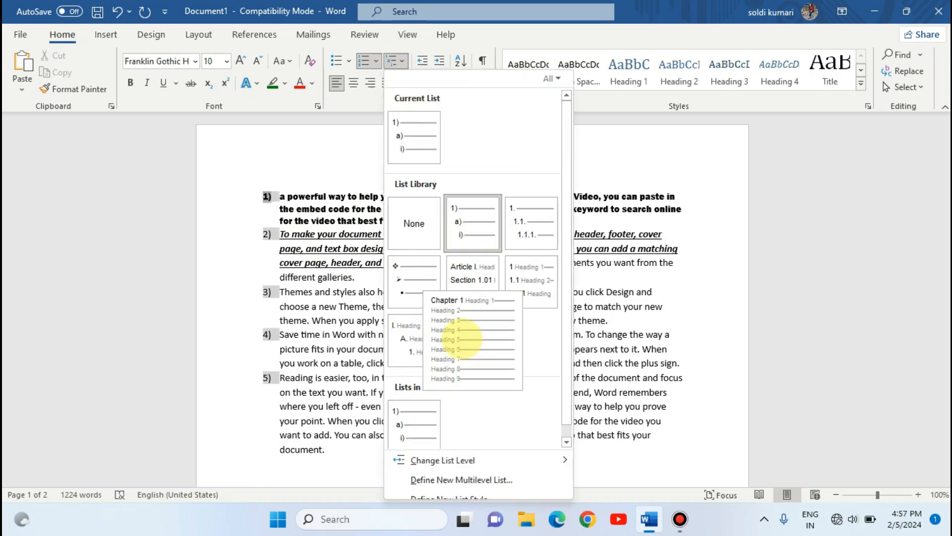
pyautogui.moveTo(462, 461)
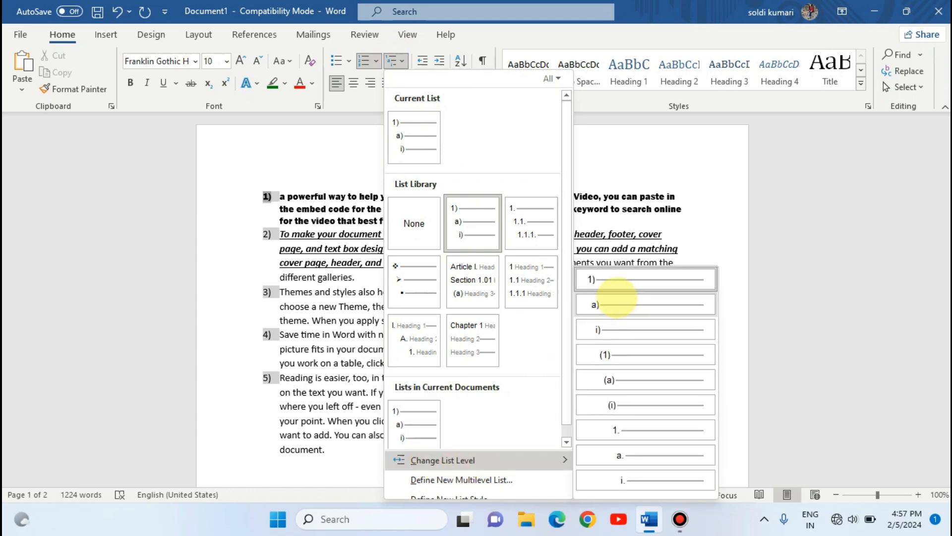
pyautogui.click(615, 301)
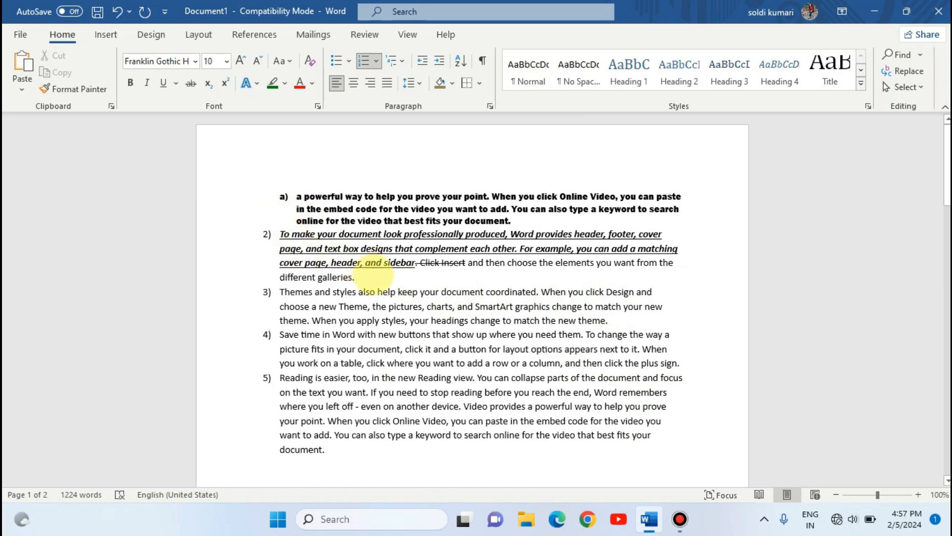
# Step: Add a new list item reading "kl" below the item that ends with "different galleries."
pyautogui.click(374, 278)
pyautogui.press('Return')
pyautogui.write('kl')
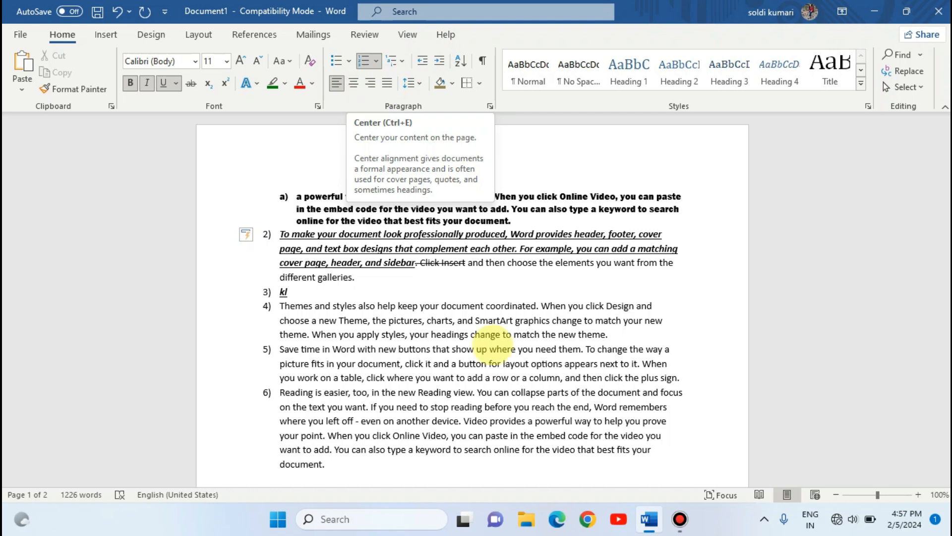
# Step: Undo the "kl" item and all list formatting, leaving the whole document selected as plain paragraphs
pyautogui.press('BackSpace')
pyautogui.press('BackSpace')
pyautogui.press('BackSpace')
pyautogui.press('BackSpace')
pyautogui.hotkey('ctrl', 'a')
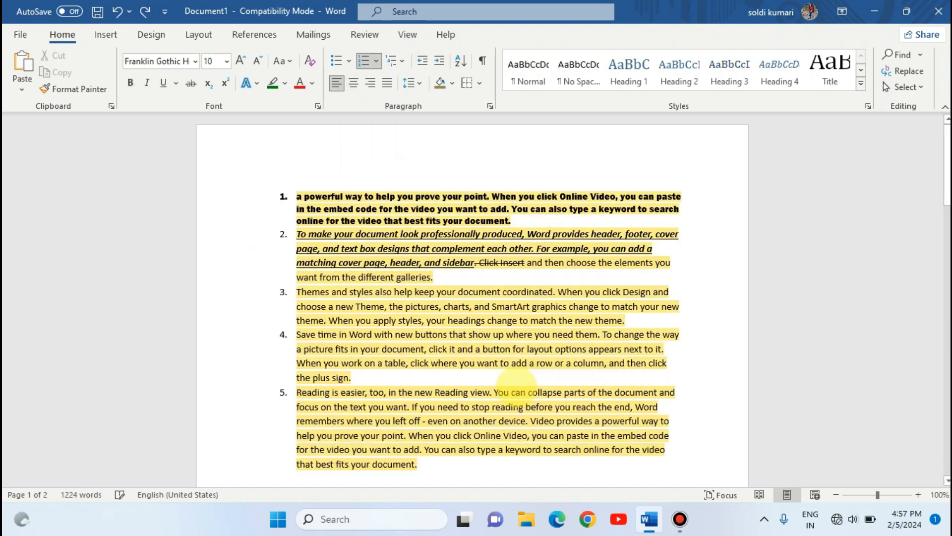
pyautogui.hotkey('ctrl', 'shift', 'n')
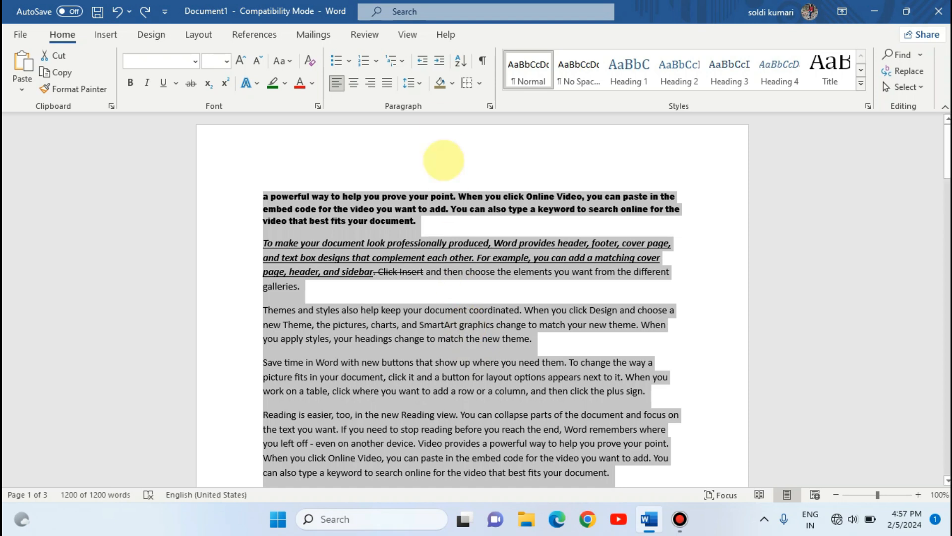
# Step: Try center and right alignment on the whole document's text, and settle on justified alignment
pyautogui.click(353, 83)
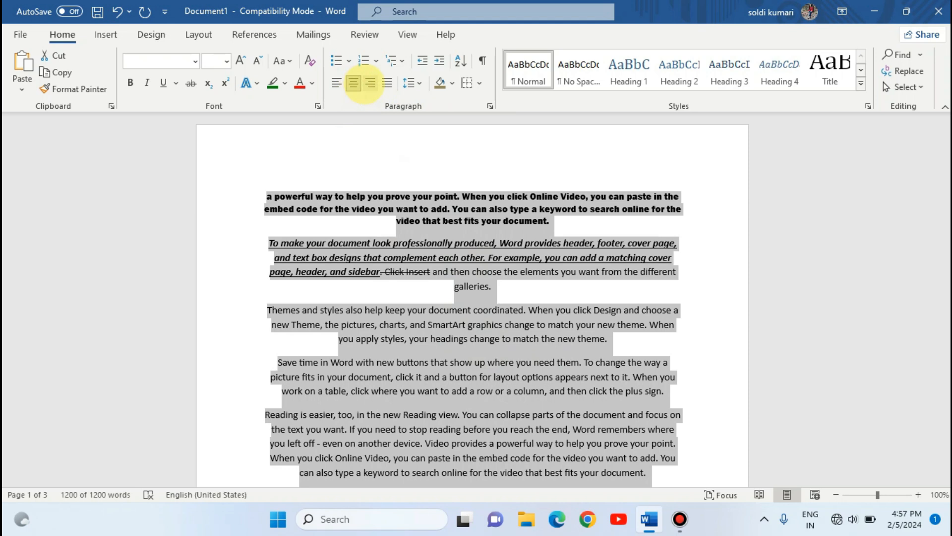
pyautogui.click(367, 83)
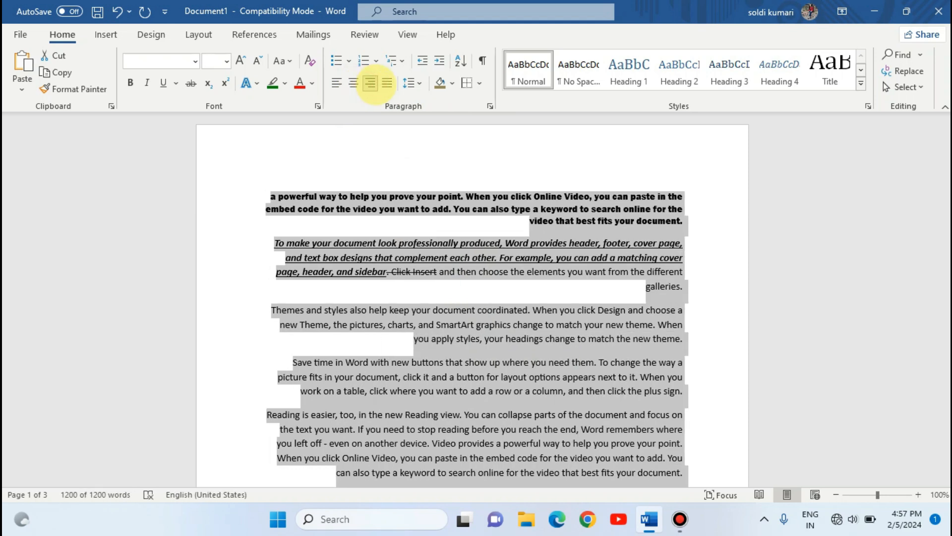
pyautogui.click(387, 83)
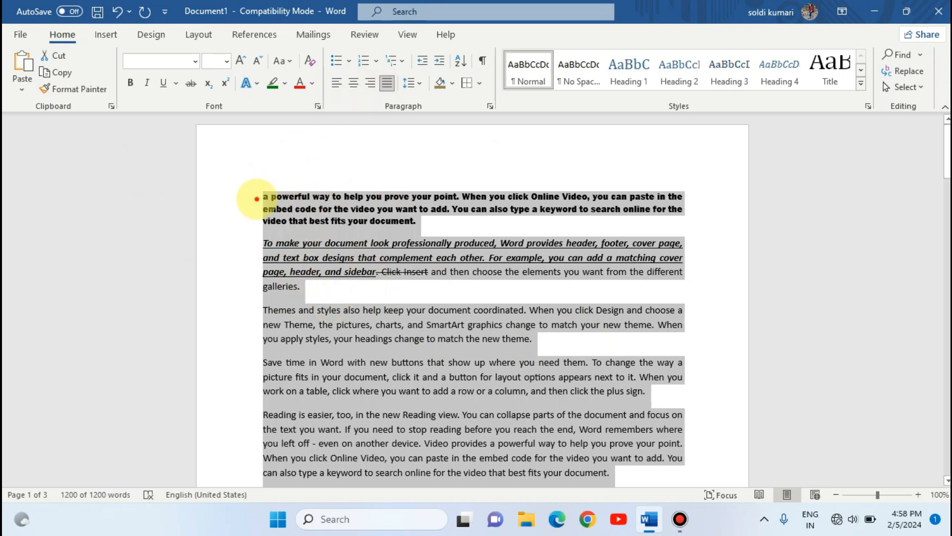
# Step: Insert the heading "My dream classes" on its own line above the first paragraph
pyautogui.click(262, 198)
pyautogui.write('My d')
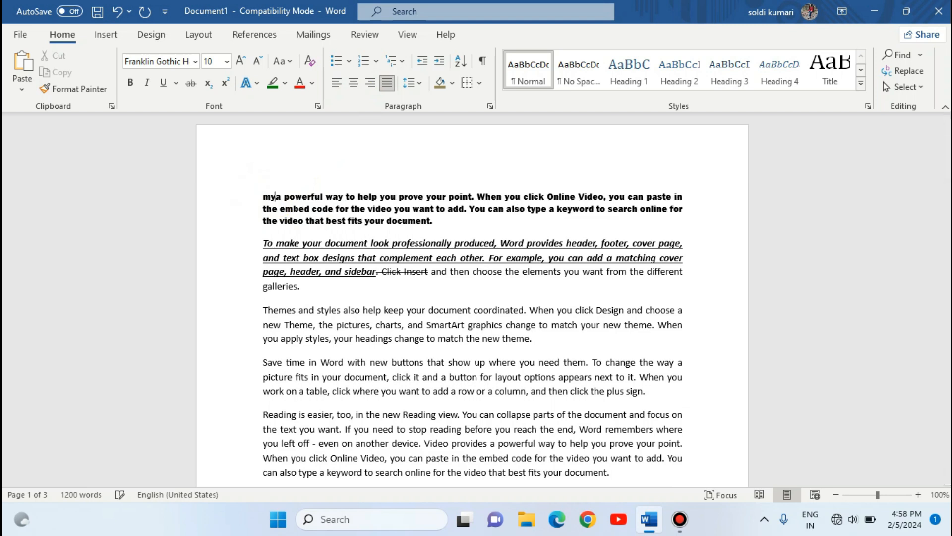
pyautogui.write('ream classes')
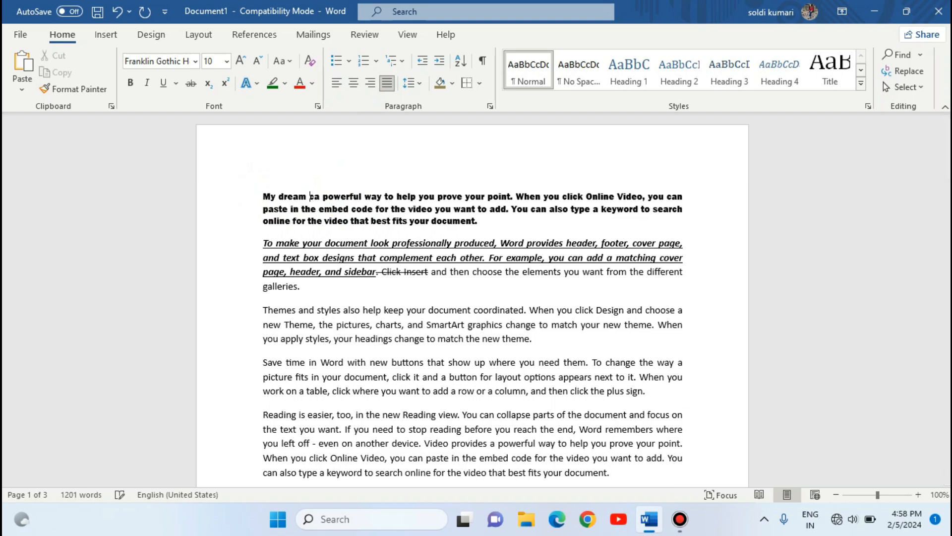
pyautogui.press('Return')
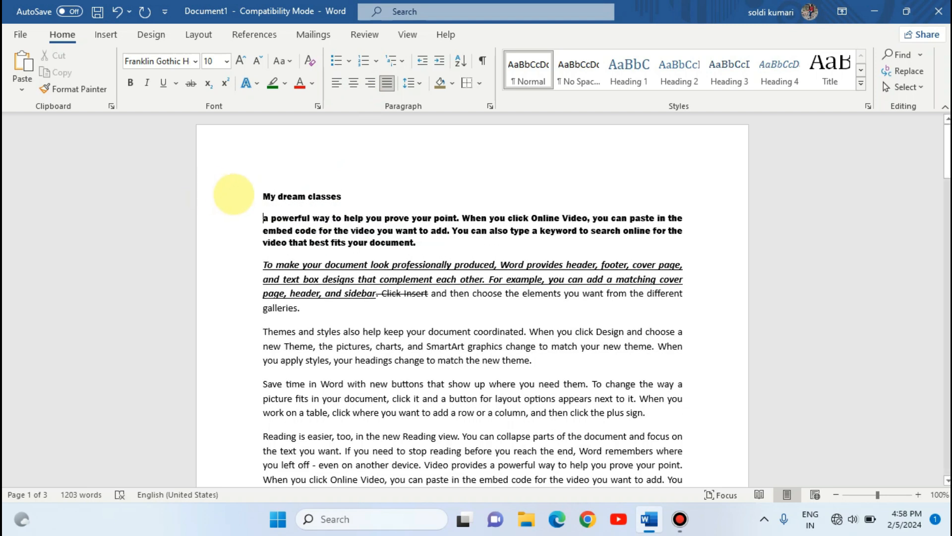
# Step: Try center, right and left alignment on the "My dream classes" heading, settle on center, and color its text red
pyautogui.moveTo(259, 193); pyautogui.dragTo(346, 197)
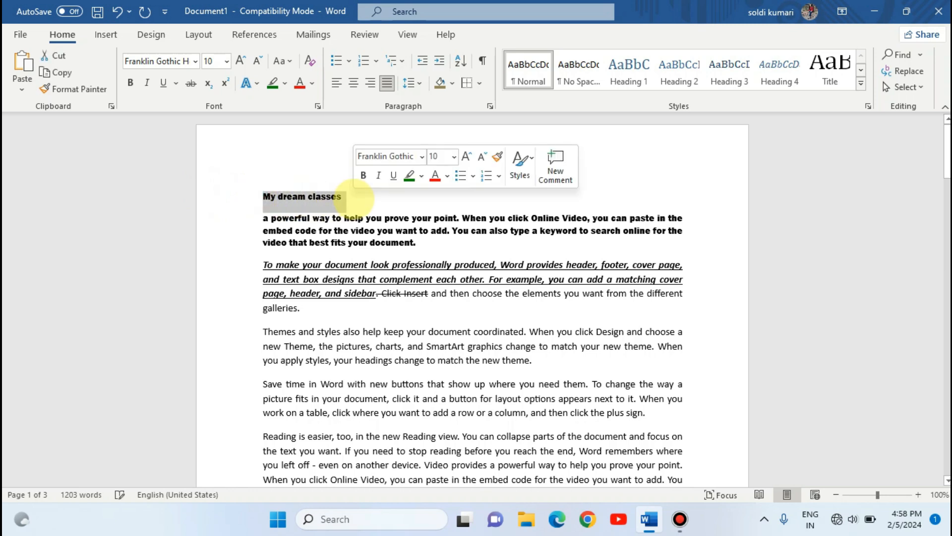
pyautogui.click(353, 85)
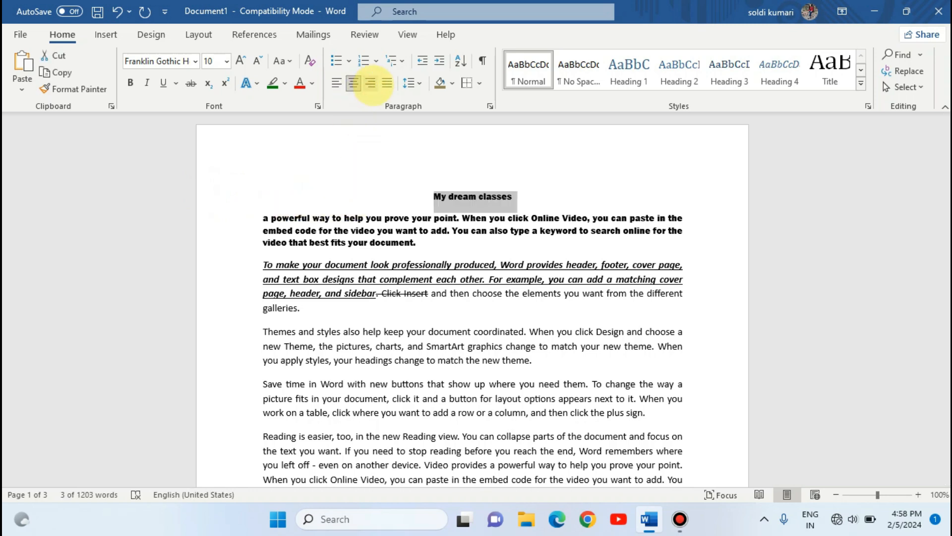
pyautogui.click(370, 83)
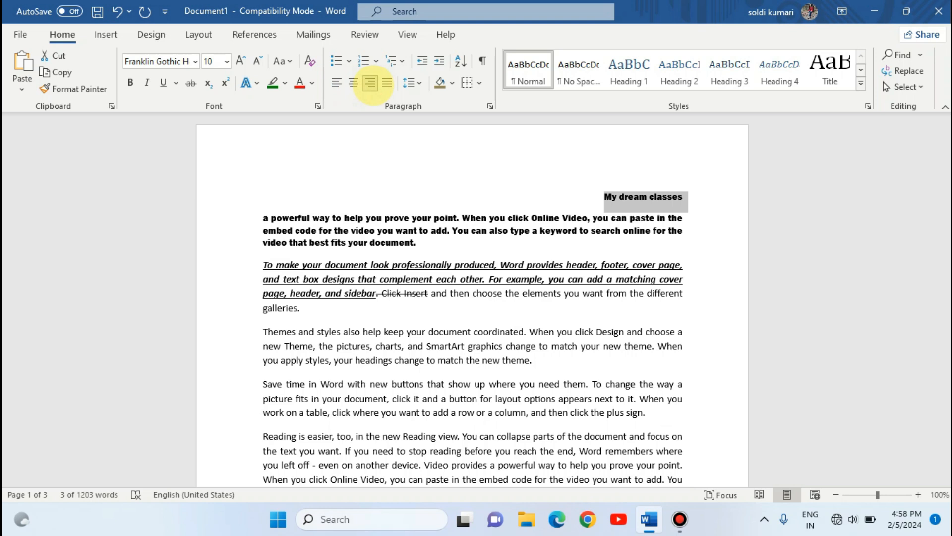
pyautogui.click(386, 84)
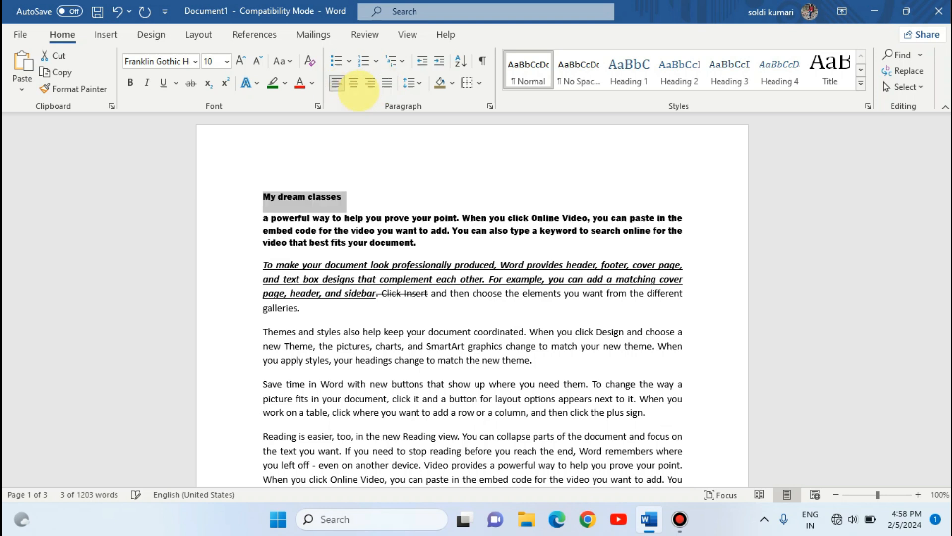
pyautogui.click(354, 84)
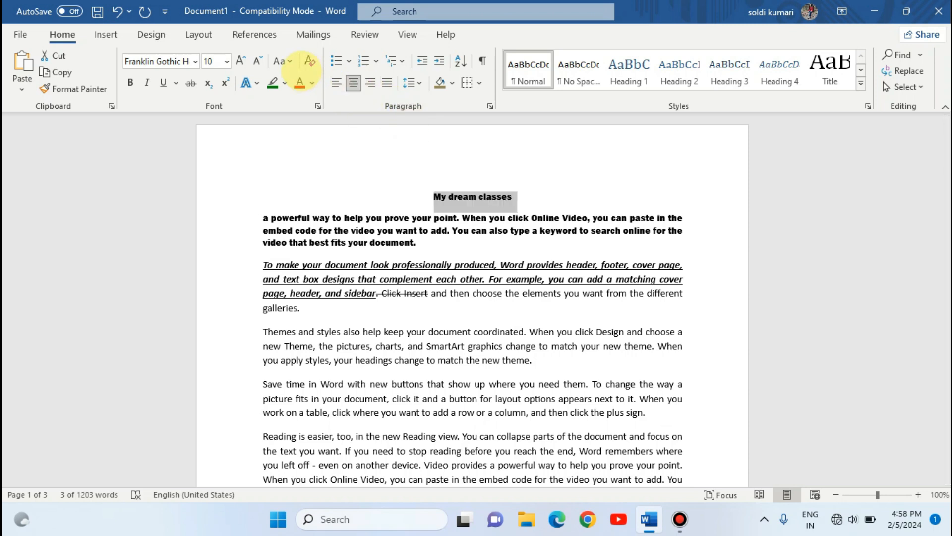
pyautogui.click(300, 81)
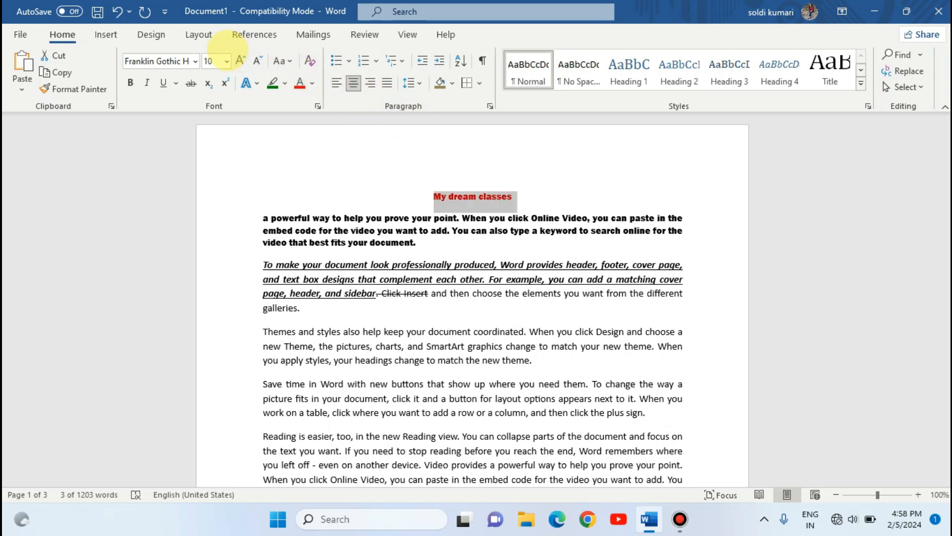
# Step: Set the font size of the "My dream classes" heading to 36
pyautogui.click(227, 61)
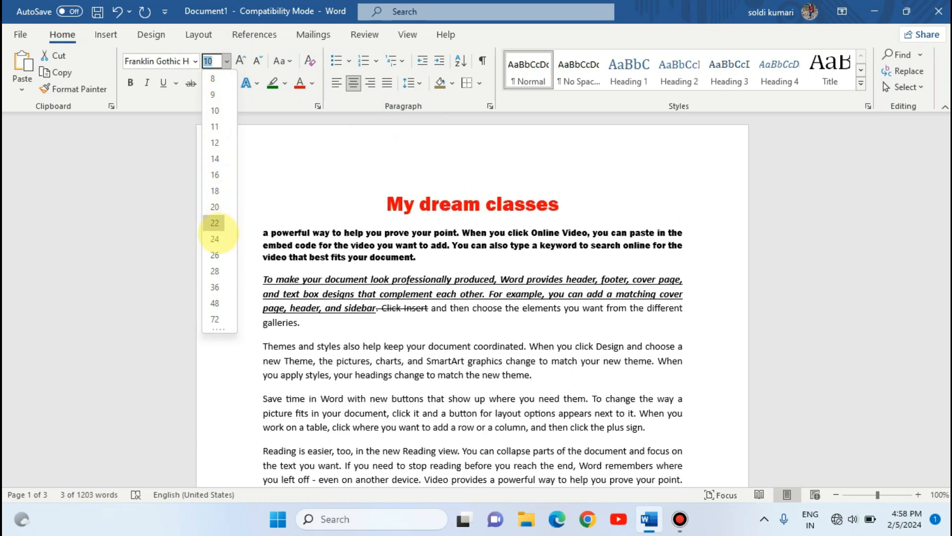
pyautogui.click(217, 288)
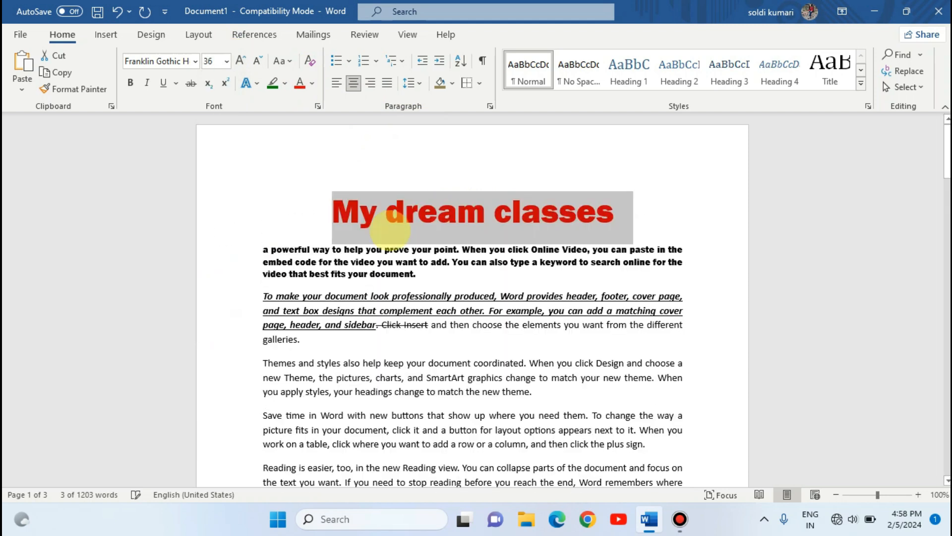
pyautogui.click(437, 338)
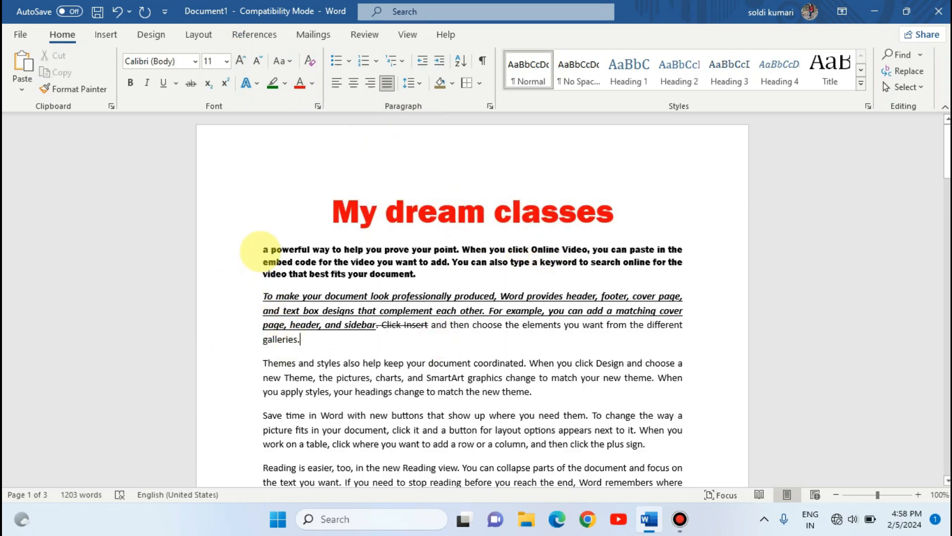
# Step: Set the line spacing of the first three body paragraphs below the heading to 3.0
pyautogui.keyDown('ctrl'); pyautogui.scroll(5, 428, 322); pyautogui.keyUp('ctrl')
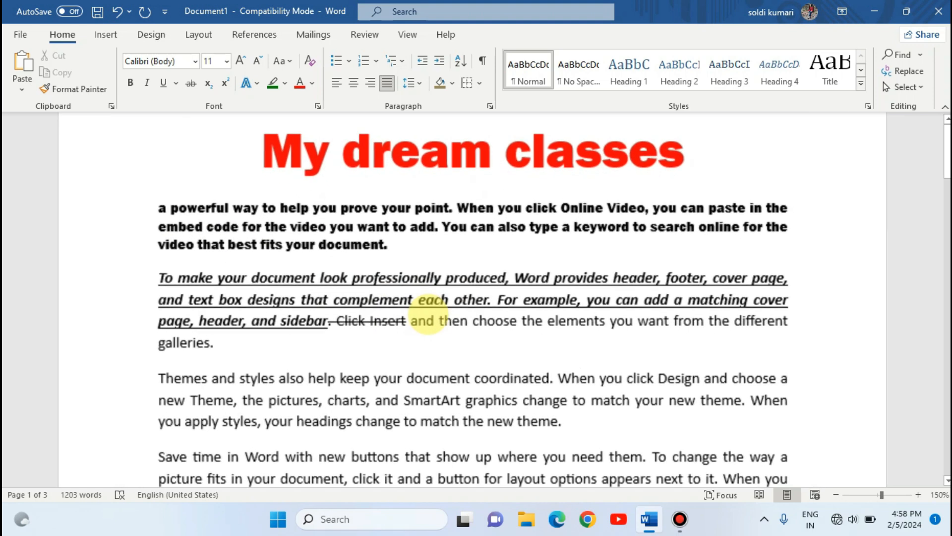
pyautogui.moveTo(158, 207); pyautogui.dragTo(403, 418)
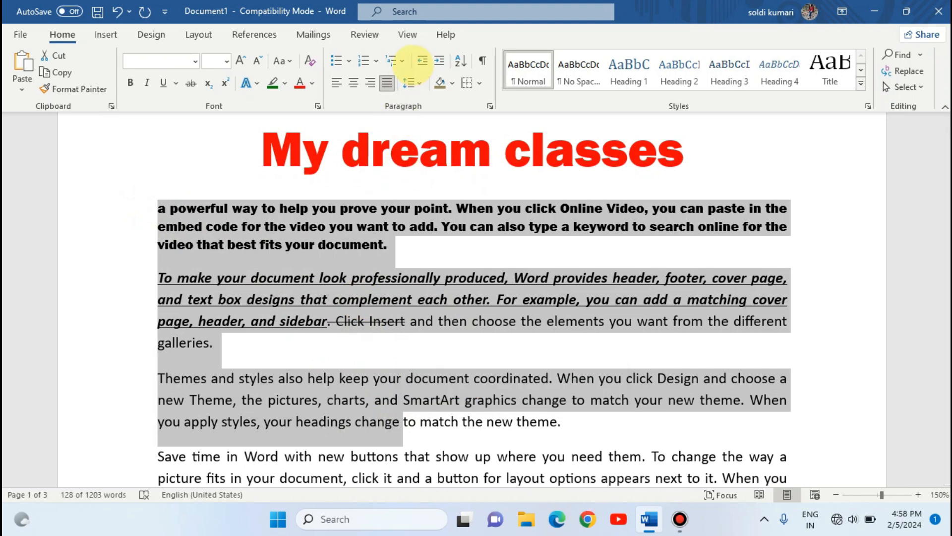
pyautogui.click(414, 82)
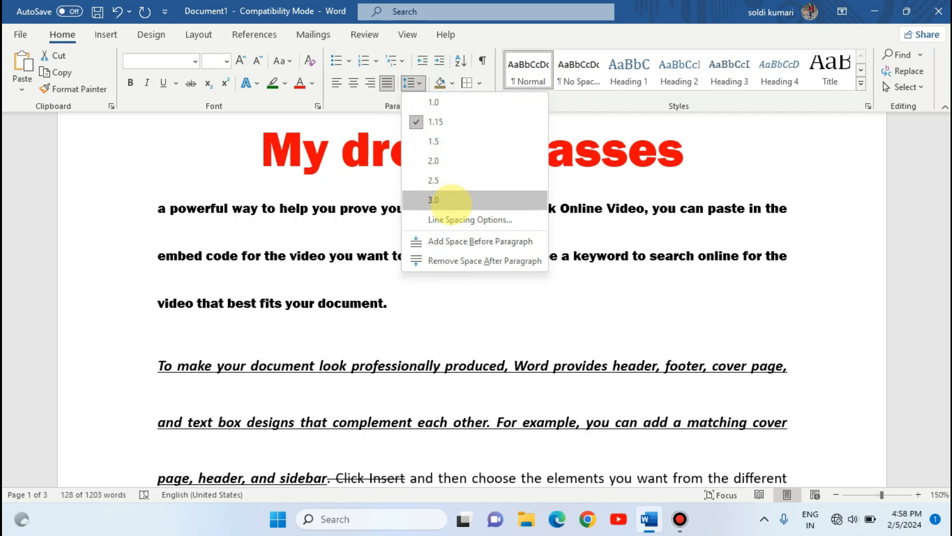
pyautogui.click(444, 200)
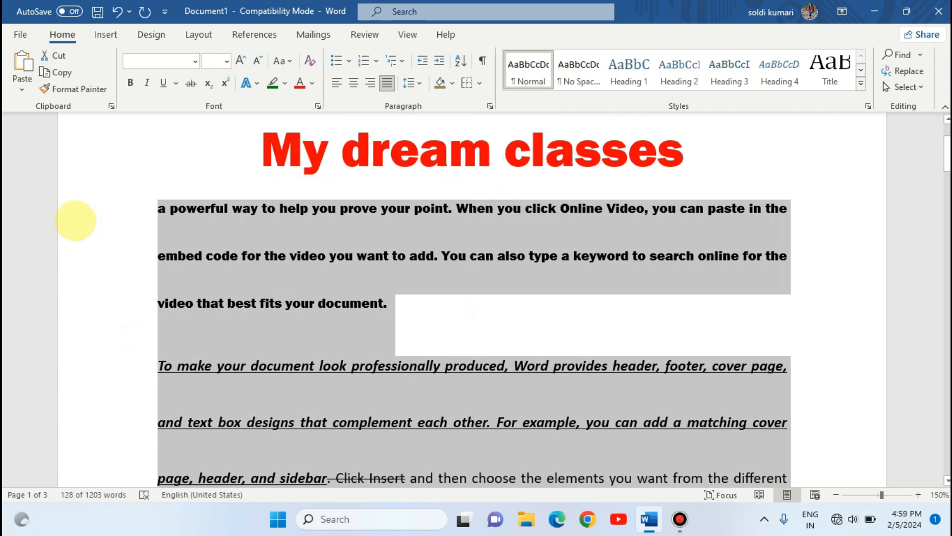
pyautogui.scroll(-1, 392, 261)
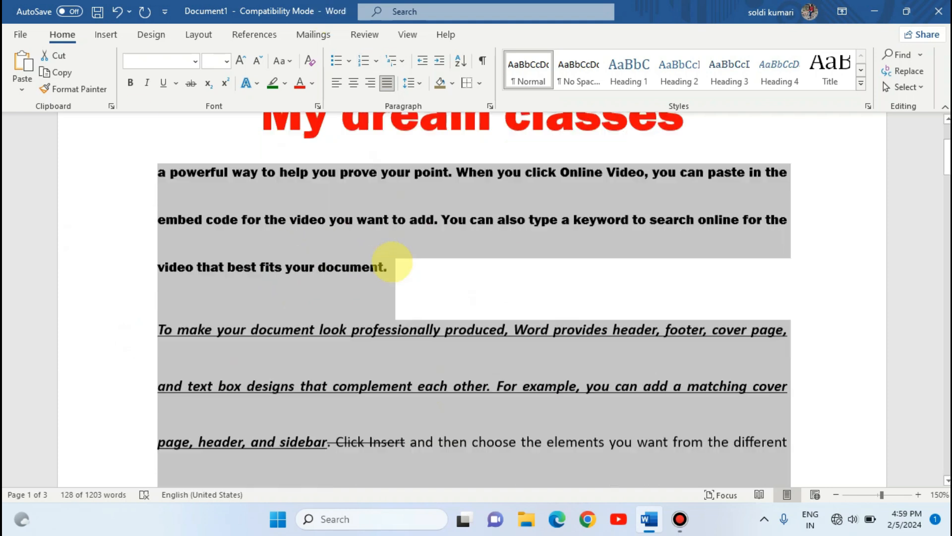
pyautogui.scroll(-10, 392, 262)
pyautogui.scroll(14, 382, 250)
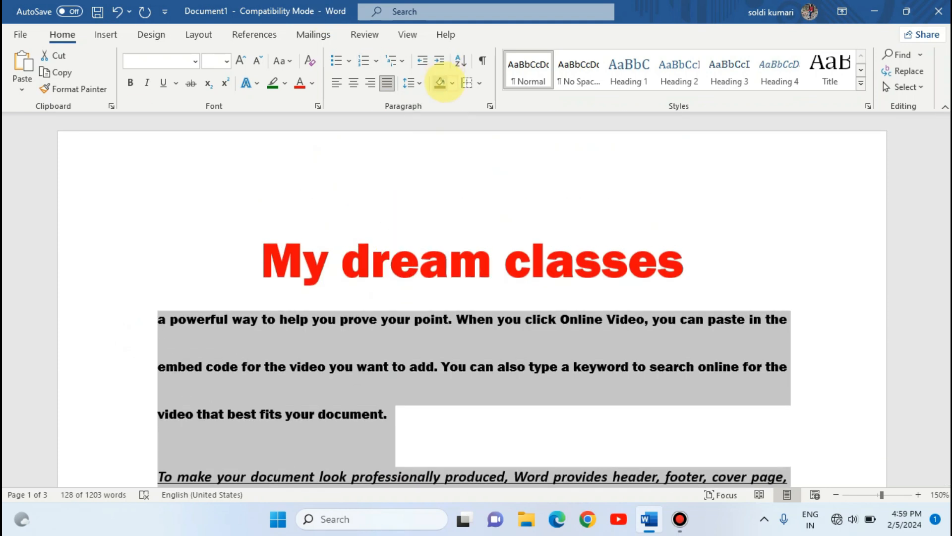
# Step: Try decreasing and increasing the indent of the first three body paragraphs, and settle on one level of increased indent
pyautogui.click(423, 61)
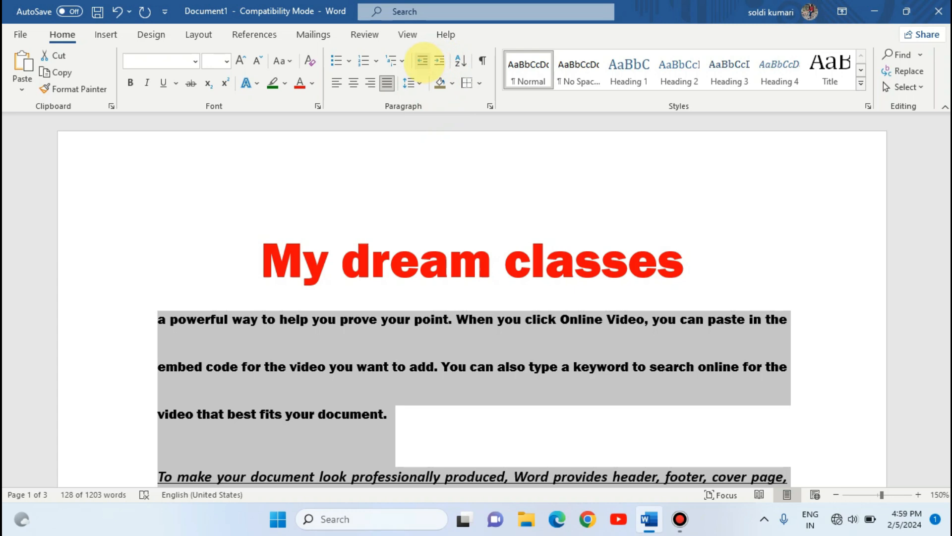
pyautogui.rightClick(430, 61)
pyautogui.click(437, 54)
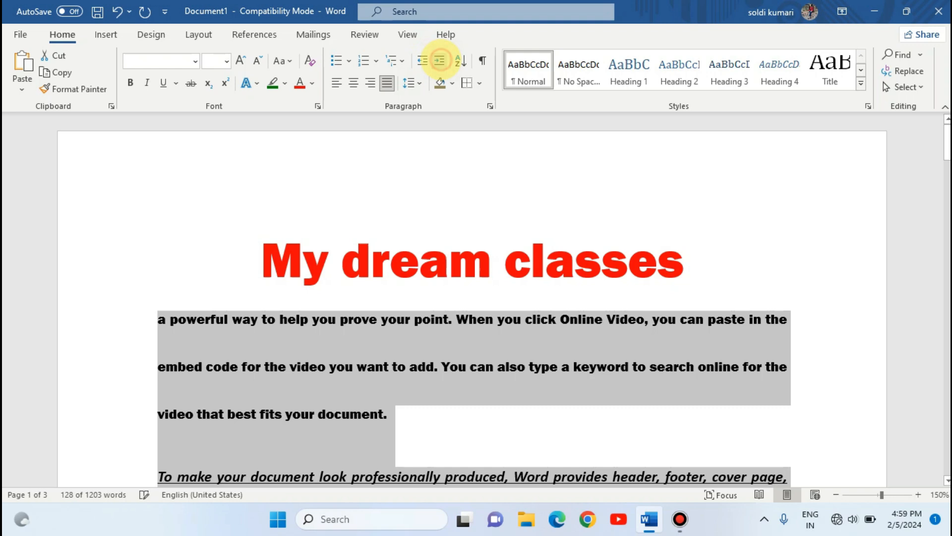
pyautogui.click(440, 61)
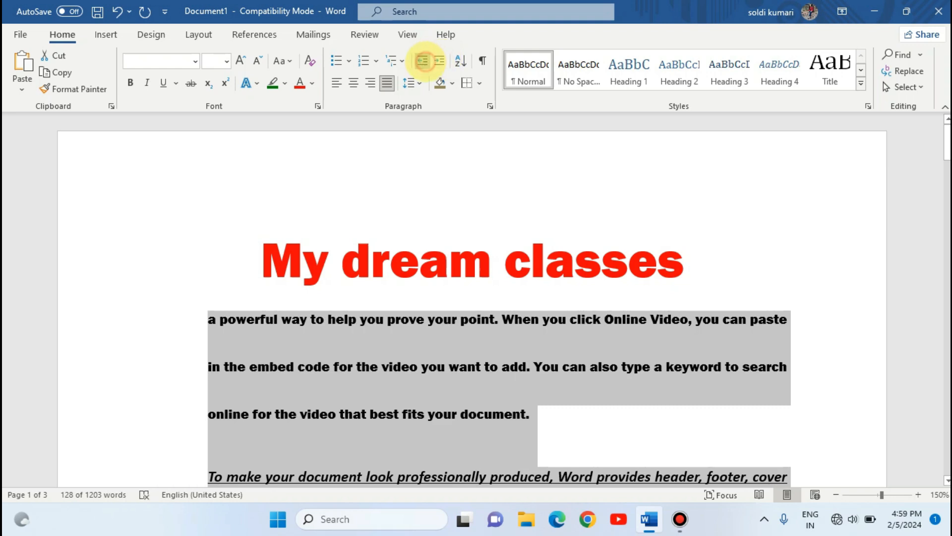
pyautogui.click(422, 61)
pyautogui.click(440, 61)
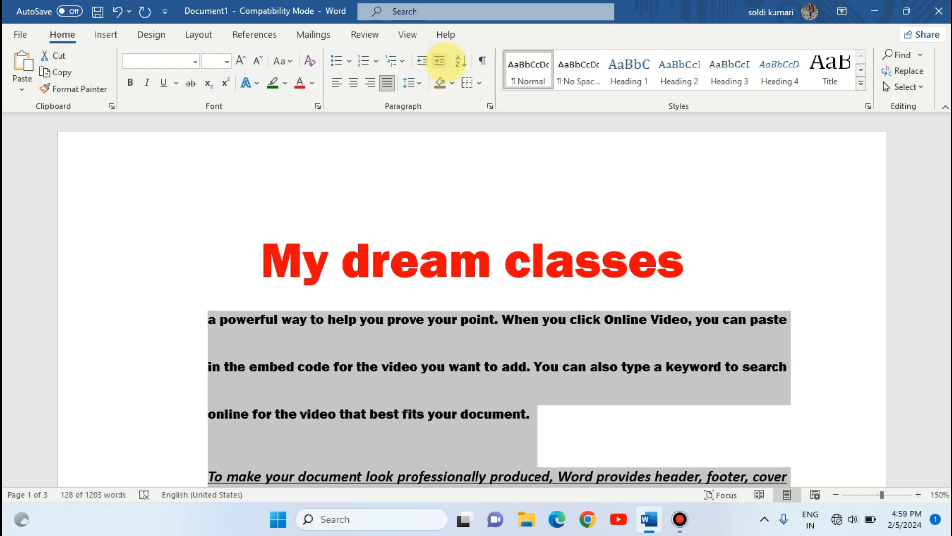
# Step: Shade the first three body paragraphs dark tan, and set the first paragraph's shading back to No Color
pyautogui.click(440, 83)
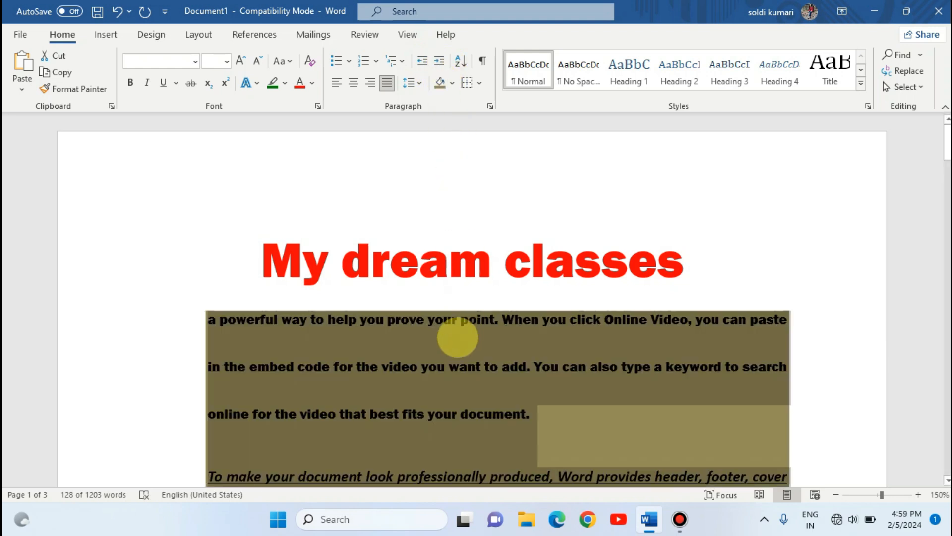
pyautogui.click(456, 370)
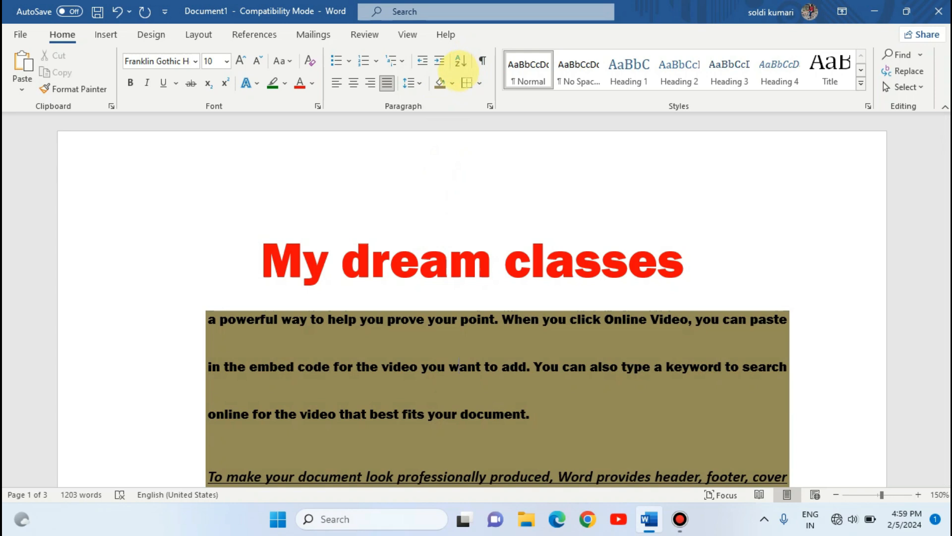
pyautogui.click(451, 83)
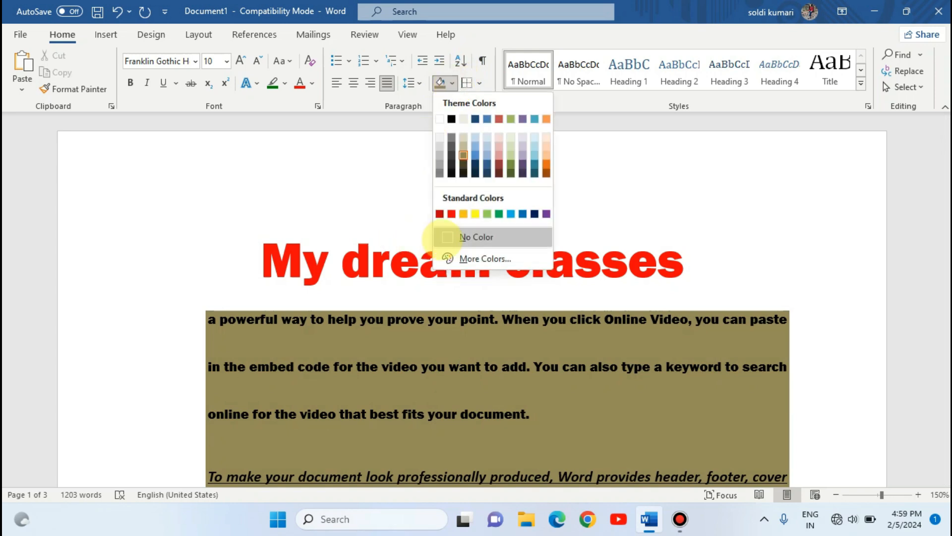
pyautogui.click(443, 237)
# Step: Shade the words "a powerful way to help you prove" in the first paragraph blue
pyautogui.moveTo(204, 314); pyautogui.dragTo(425, 320)
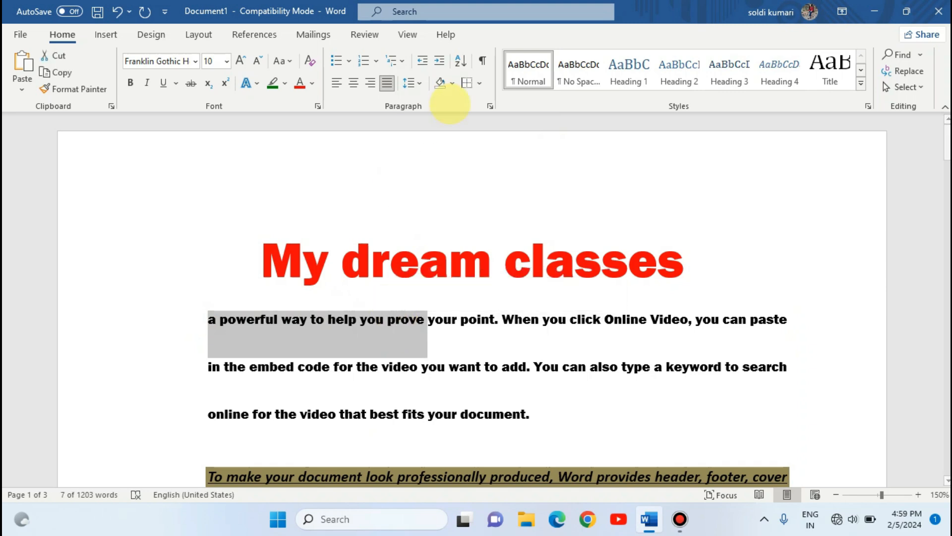
pyautogui.click(452, 83)
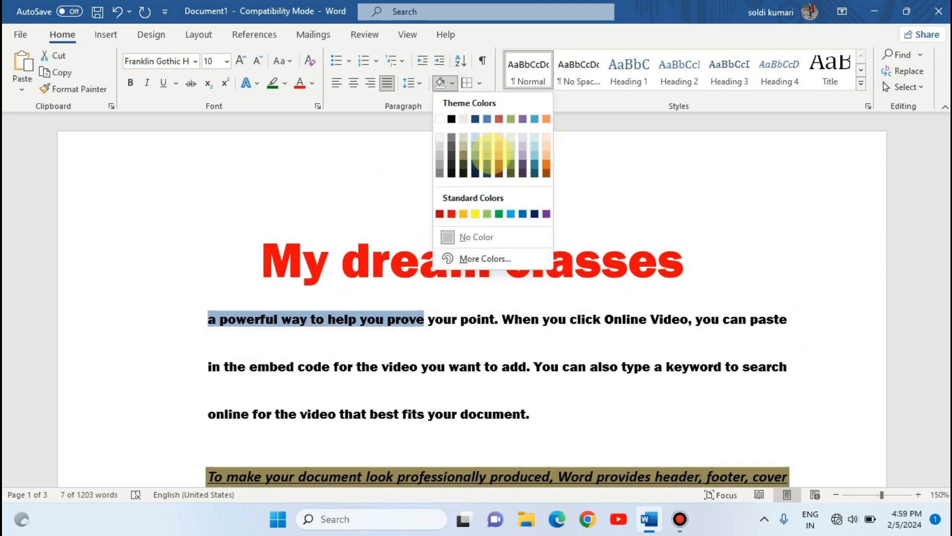
pyautogui.click(487, 155)
pyautogui.click(444, 340)
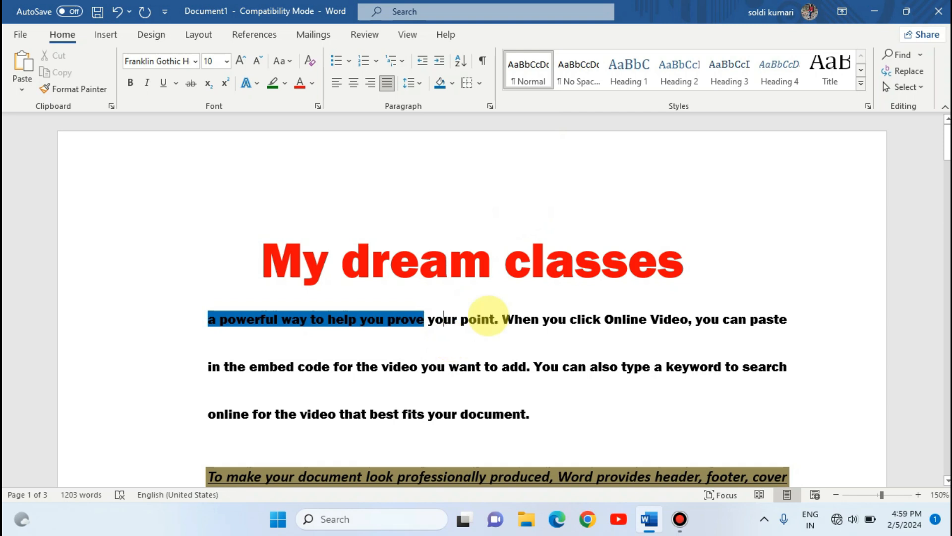
# Step: Shade the first paragraph's text from "your point" through "You can also type" light red
pyautogui.moveTo(429, 318); pyautogui.dragTo(649, 370)
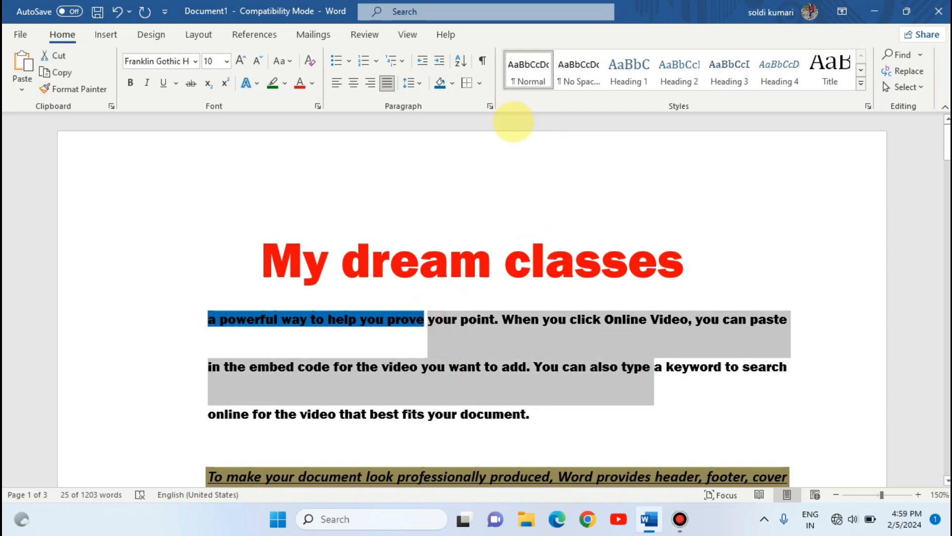
pyautogui.click(452, 83)
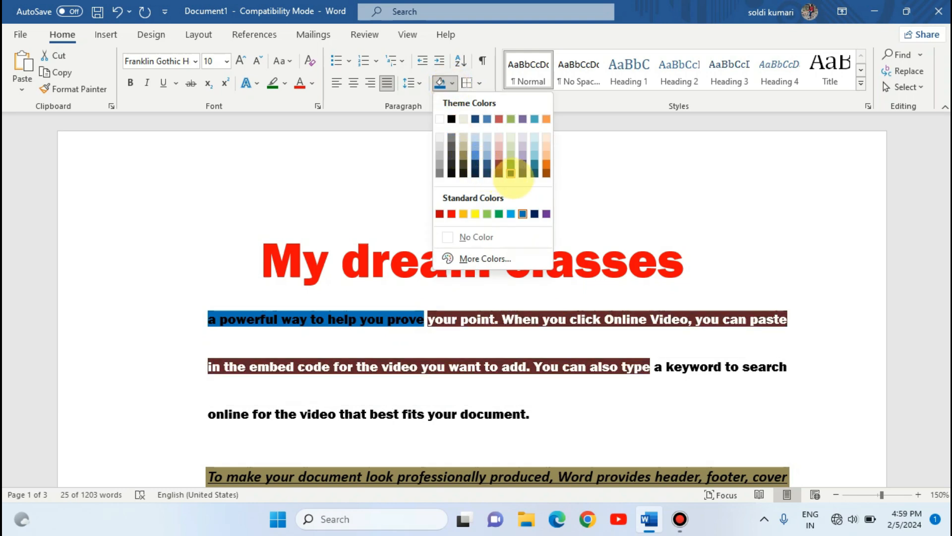
pyautogui.click(499, 137)
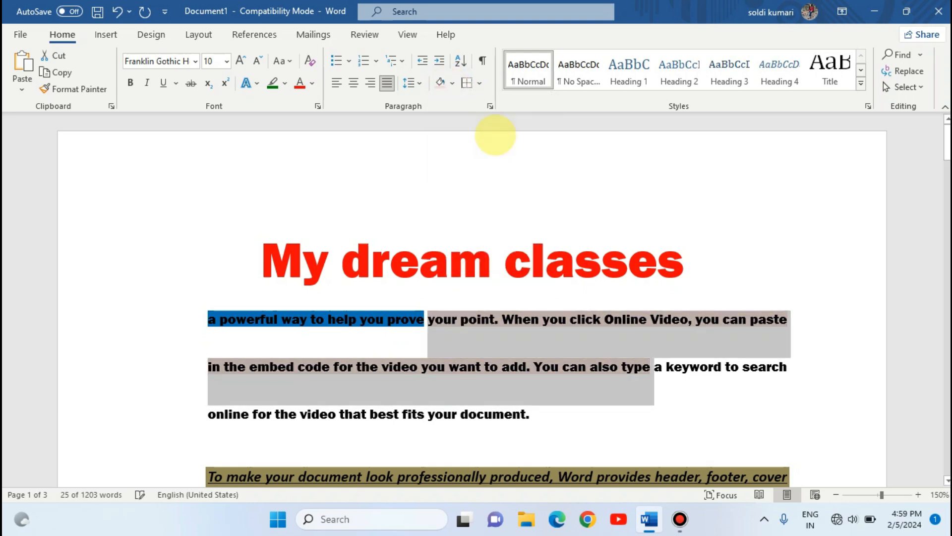
# Step: Try All Borders on the "Save time in Word" and "Reading is easier" paragraphs, and set both back to No Border
pyautogui.scroll(-10, 378, 312)
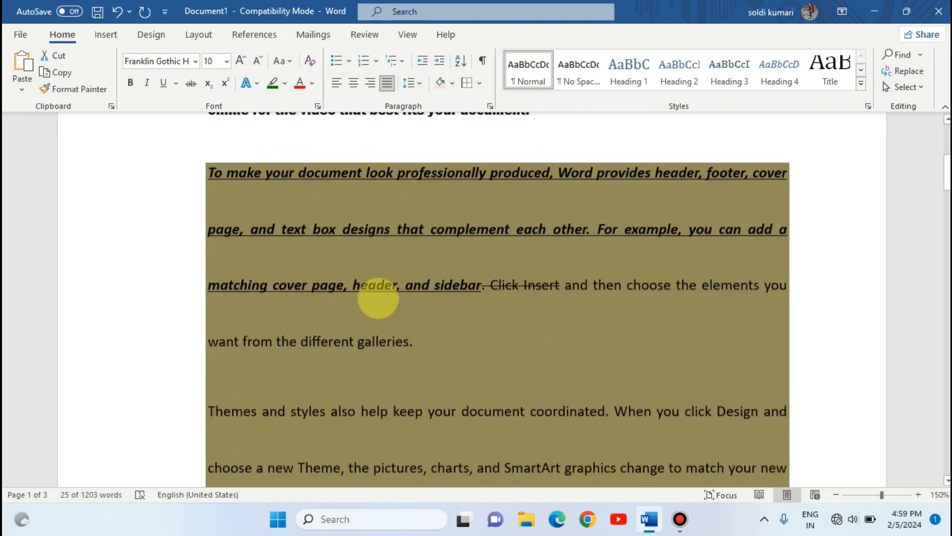
pyautogui.moveTo(158, 323); pyautogui.dragTo(477, 367)
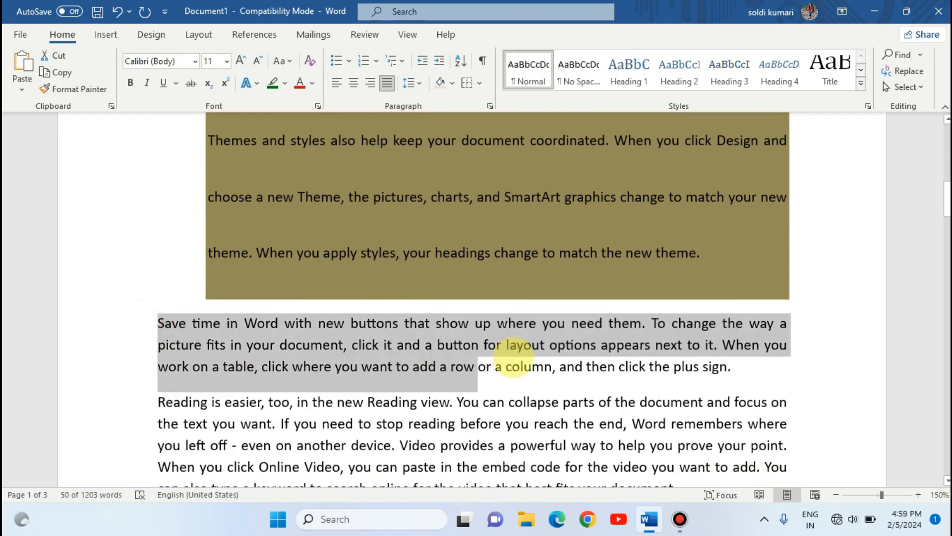
pyautogui.hotkey('ctrl', 'shift', 'Right')
pyautogui.hotkey('ctrl', 'shift', 'Right')
pyautogui.hotkey('ctrl', 'shift', 'Right')
pyautogui.hotkey('ctrl', 'shift', 'Right')
pyautogui.hotkey('ctrl', 'shift', 'Right')
pyautogui.hotkey('ctrl', 'shift', 'Right')
pyautogui.hotkey('ctrl', 'shift', 'Right')
pyautogui.hotkey('ctrl', 'shift', 'Right')
pyautogui.hotkey('ctrl', 'shift', 'Right')
pyautogui.hotkey('ctrl', 'shift', 'Right')
pyautogui.hotkey('ctrl', 'shift', 'Right')
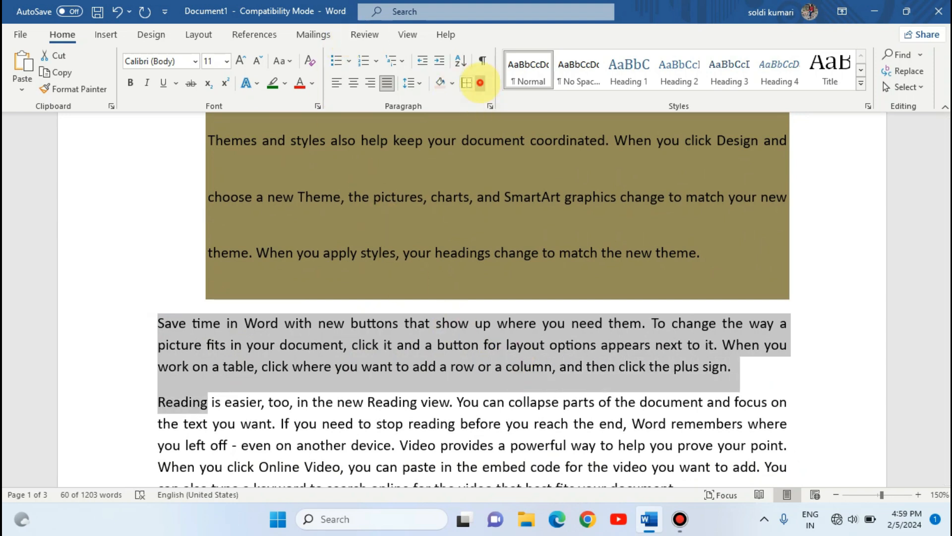
pyautogui.click(480, 82)
pyautogui.click(501, 199)
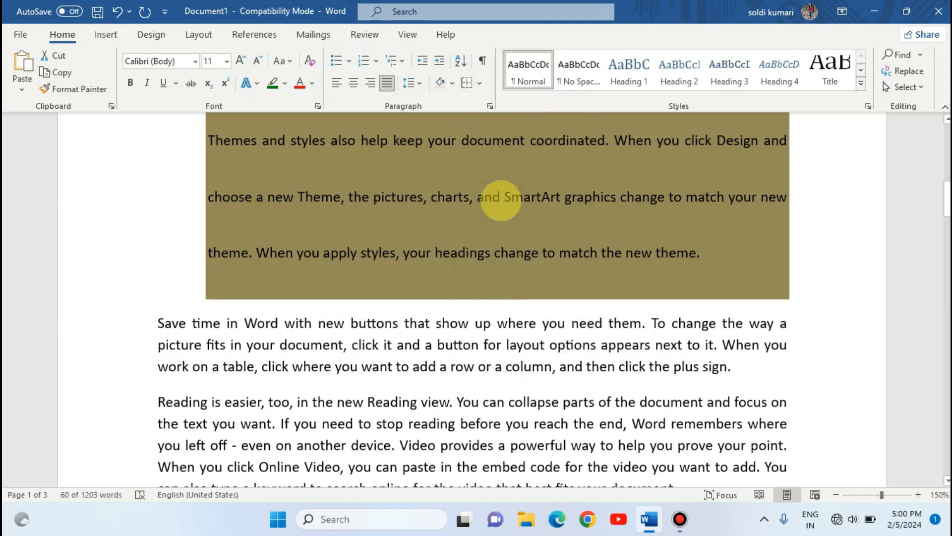
pyautogui.scroll(-3, 541, 329)
pyautogui.scroll(4, 540, 328)
pyautogui.scroll(-5, 541, 325)
pyautogui.scroll(2, 539, 324)
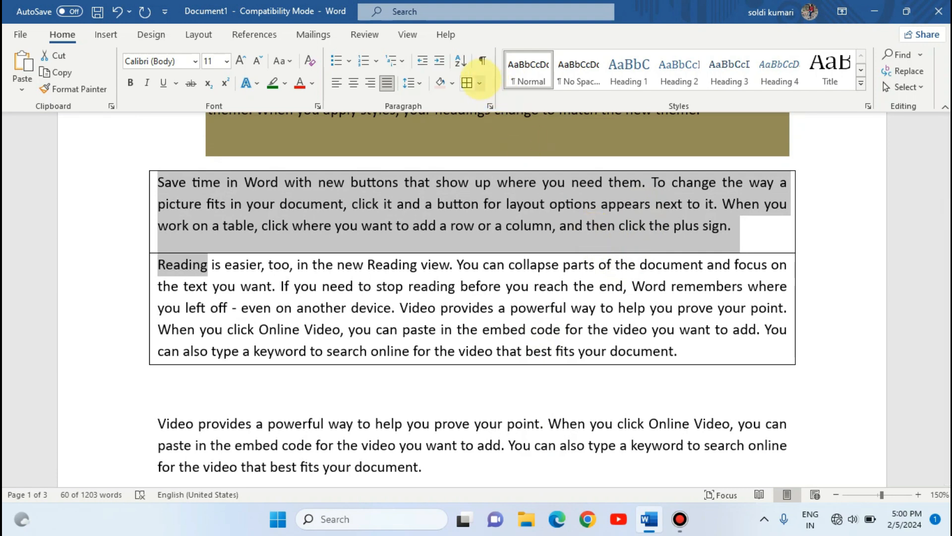
pyautogui.click(480, 83)
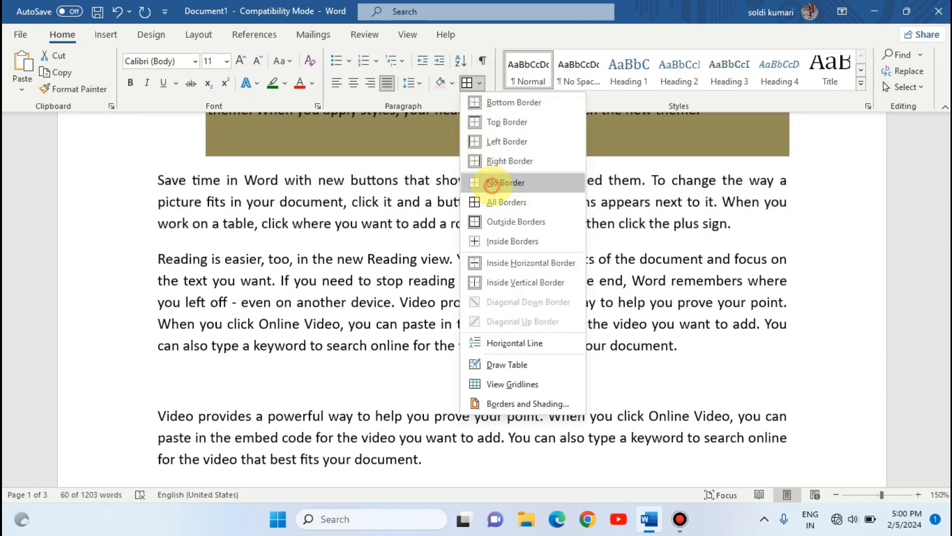
pyautogui.click(505, 182)
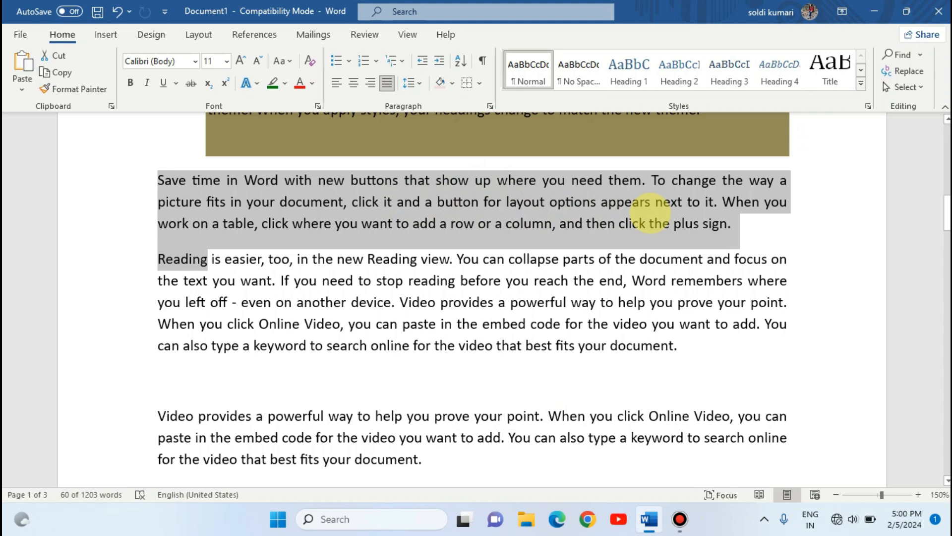
# Step: Try a border around only the text of the "Save time in Word" paragraph, and settle on No Border
pyautogui.hotkey('shift', 'Left')
pyautogui.hotkey('shift', 'Left')
pyautogui.hotkey('shift', 'Left')
pyautogui.hotkey('shift', 'Left')
pyautogui.hotkey('shift', 'Left')
pyautogui.hotkey('shift', 'Left')
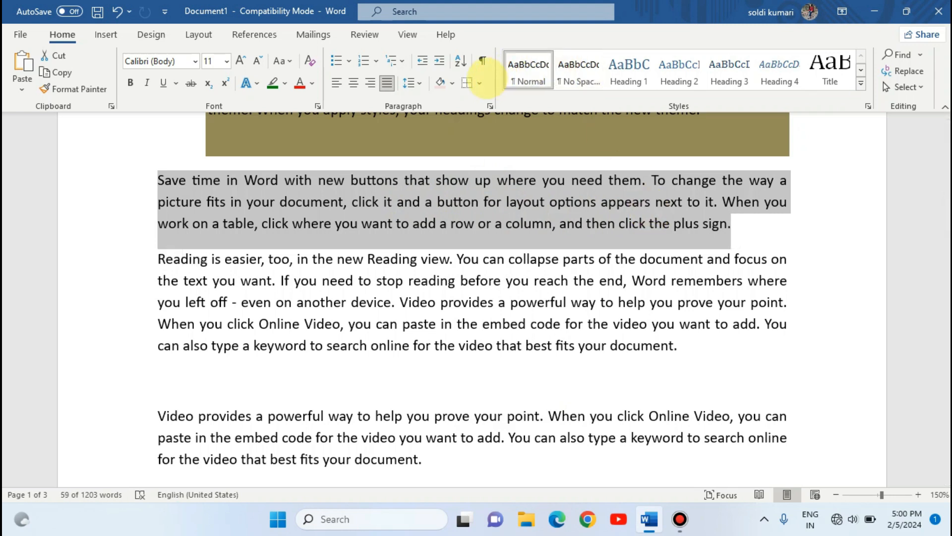
pyautogui.click(479, 82)
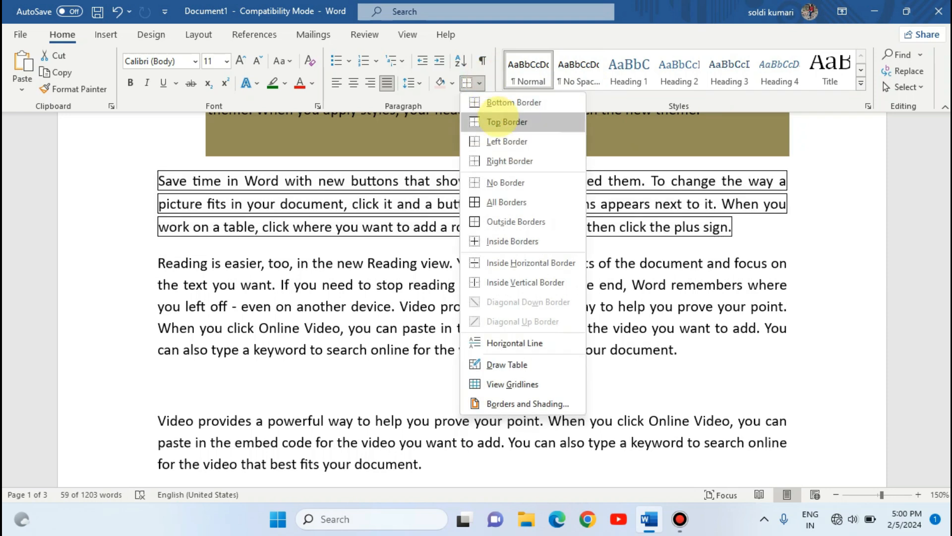
pyautogui.click(494, 160)
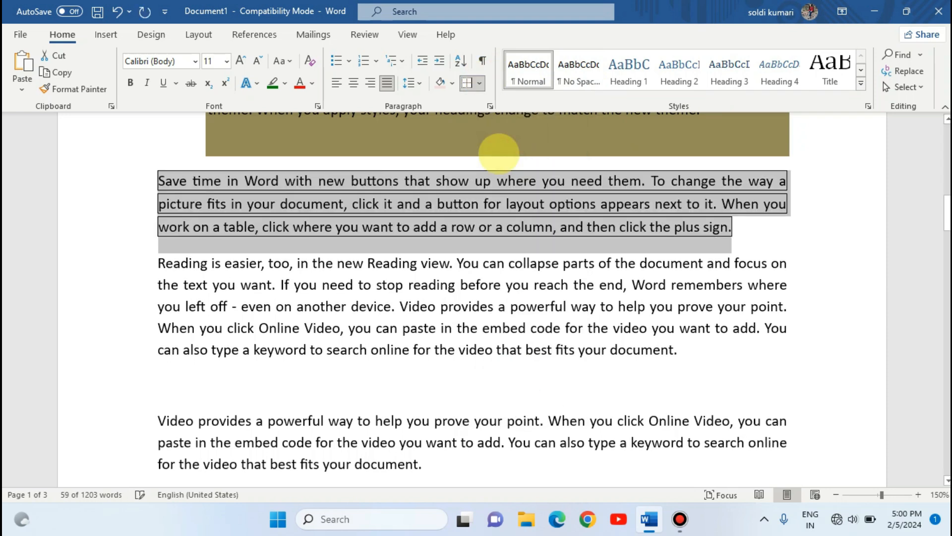
pyautogui.click(470, 83)
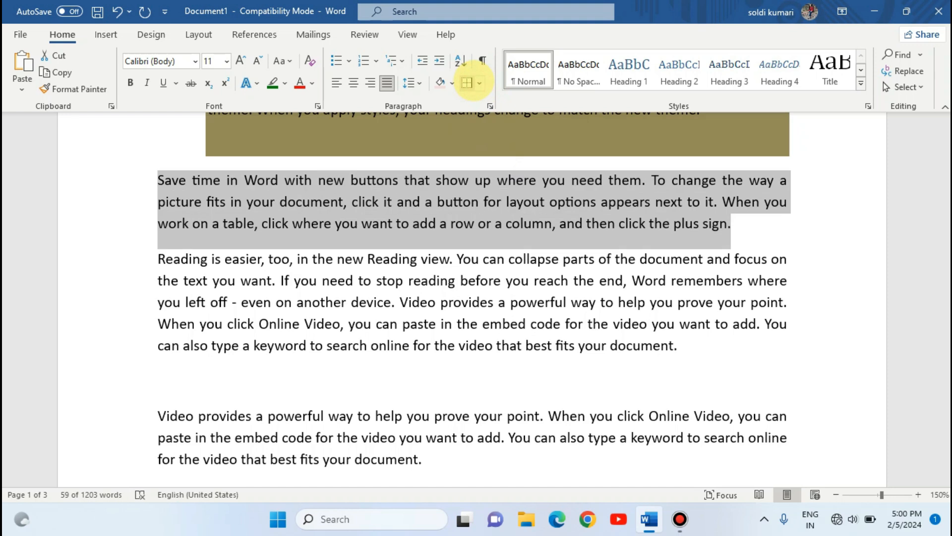
pyautogui.click(478, 83)
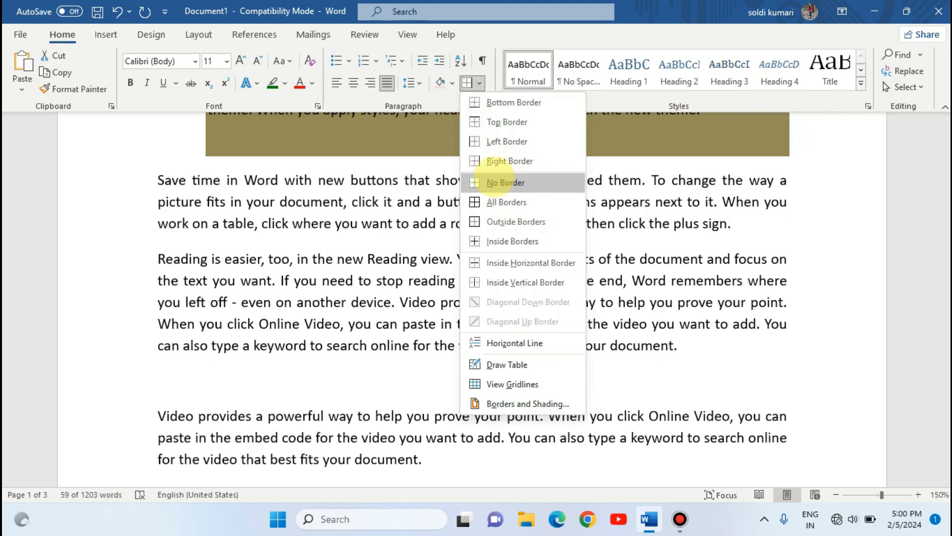
pyautogui.click(500, 183)
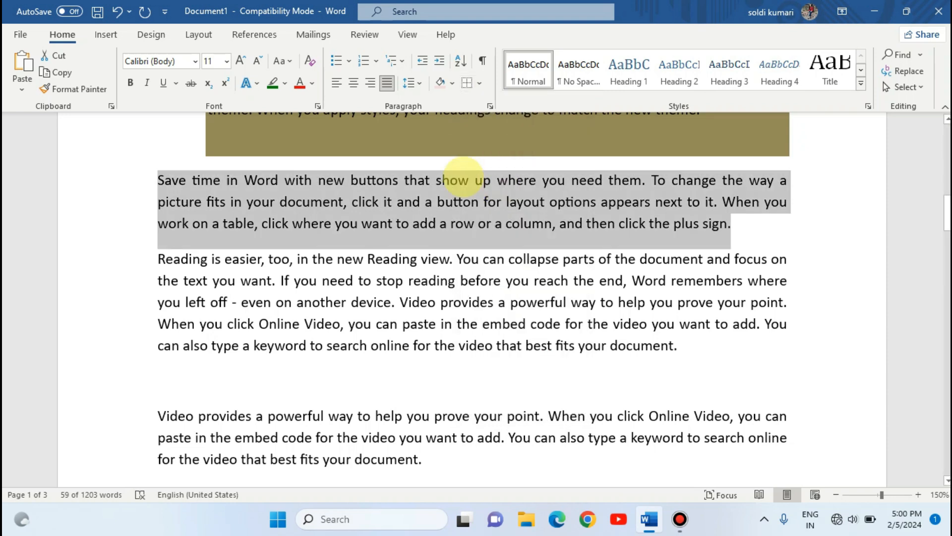
# Step: Add a bottom, top, right and left border one at a time around the first paragraph below the title
pyautogui.scroll(10, 446, 163)
pyautogui.moveTo(201, 311); pyautogui.dragTo(575, 416)
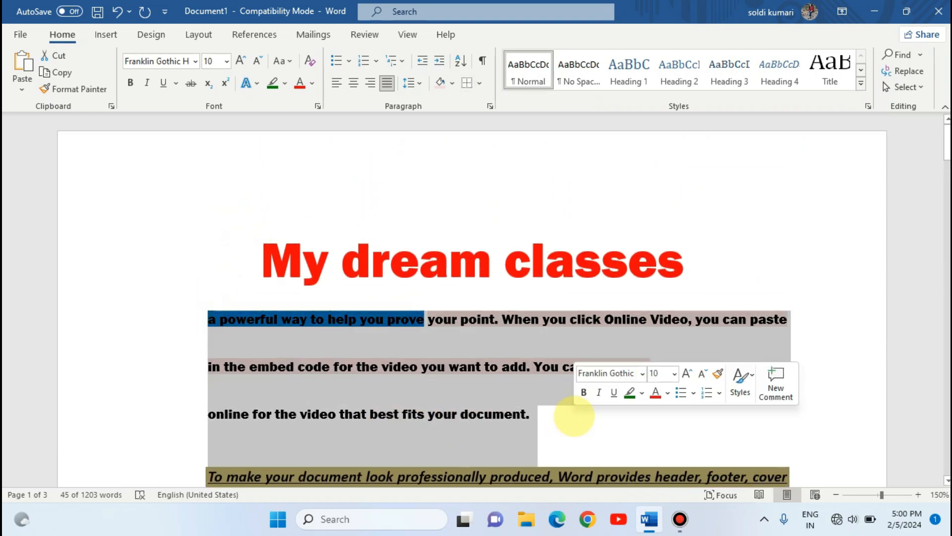
pyautogui.click(479, 82)
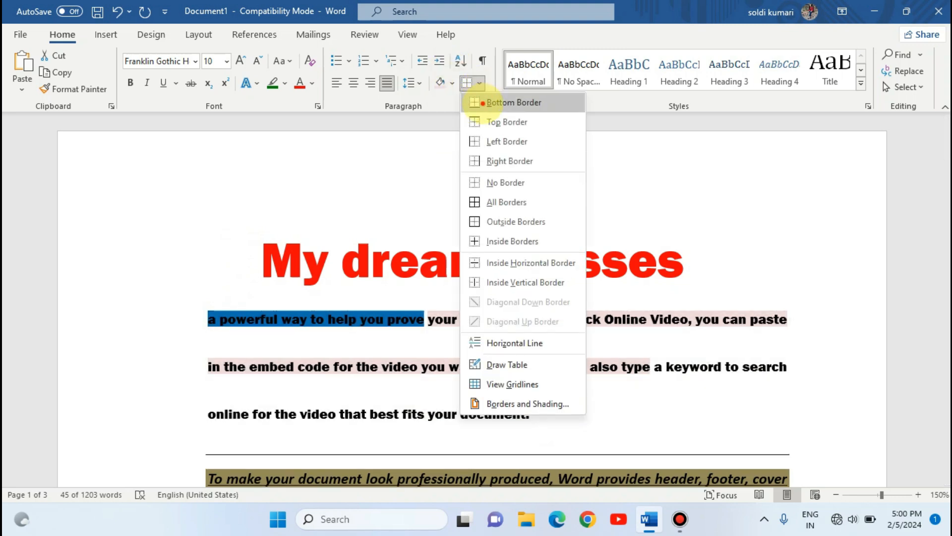
pyautogui.click(482, 103)
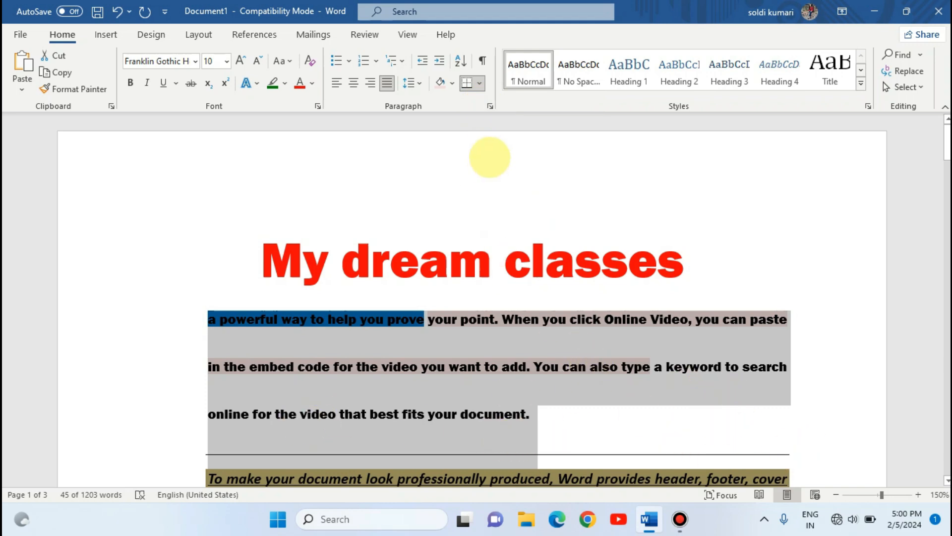
pyautogui.click(478, 84)
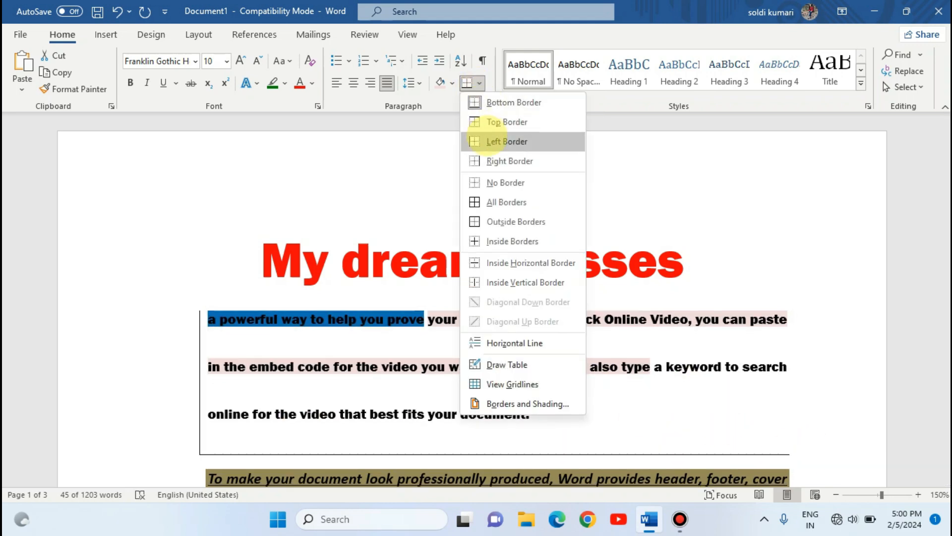
pyautogui.click(506, 122)
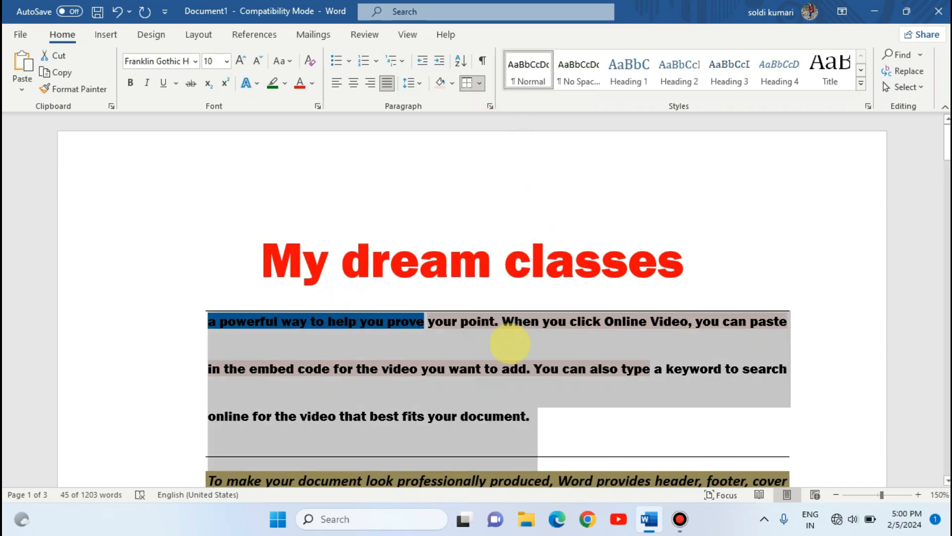
pyautogui.click(480, 83)
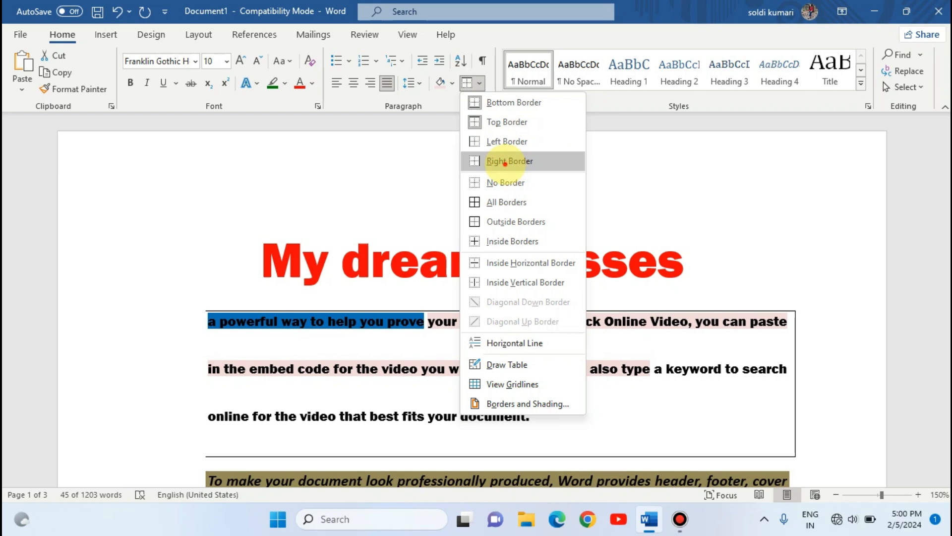
pyautogui.click(506, 161)
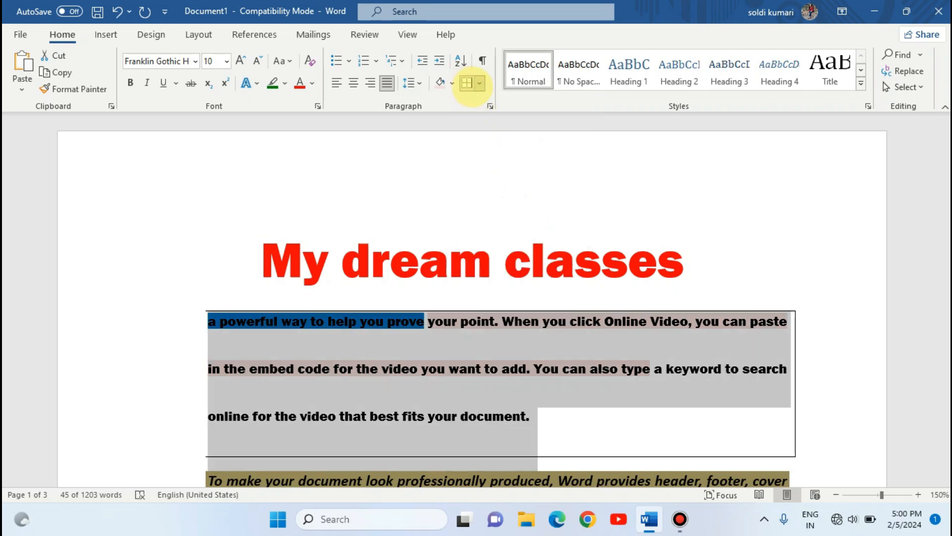
pyautogui.click(480, 85)
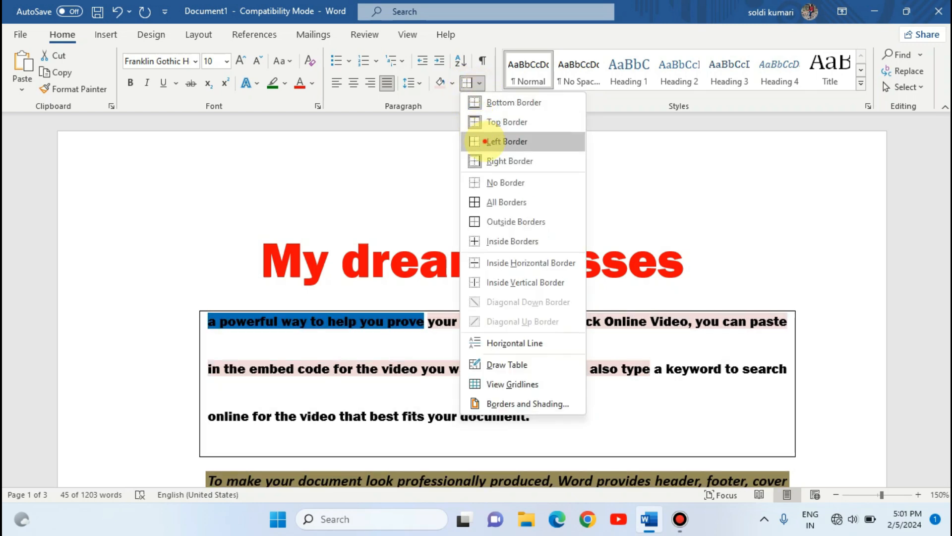
pyautogui.click(485, 141)
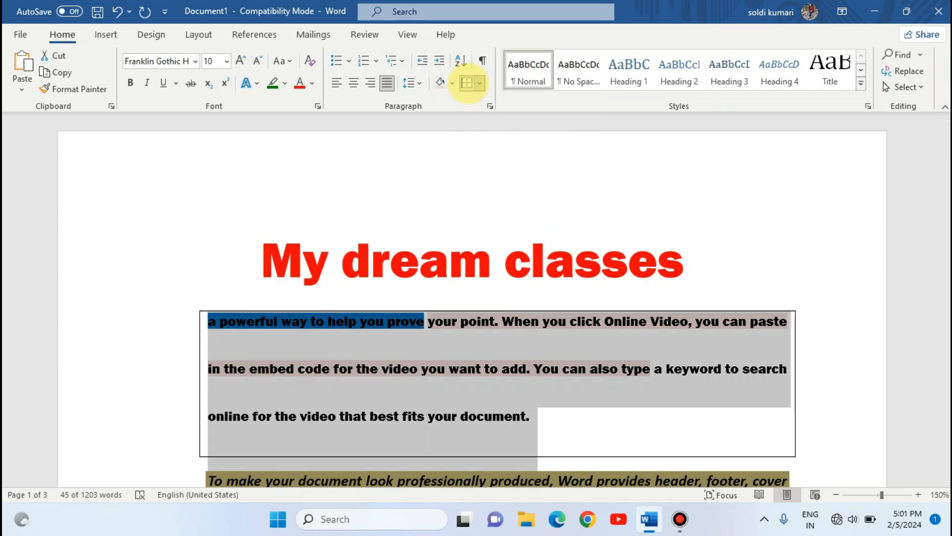
# Step: Set the first paragraph below the title back to No Border
pyautogui.click(477, 83)
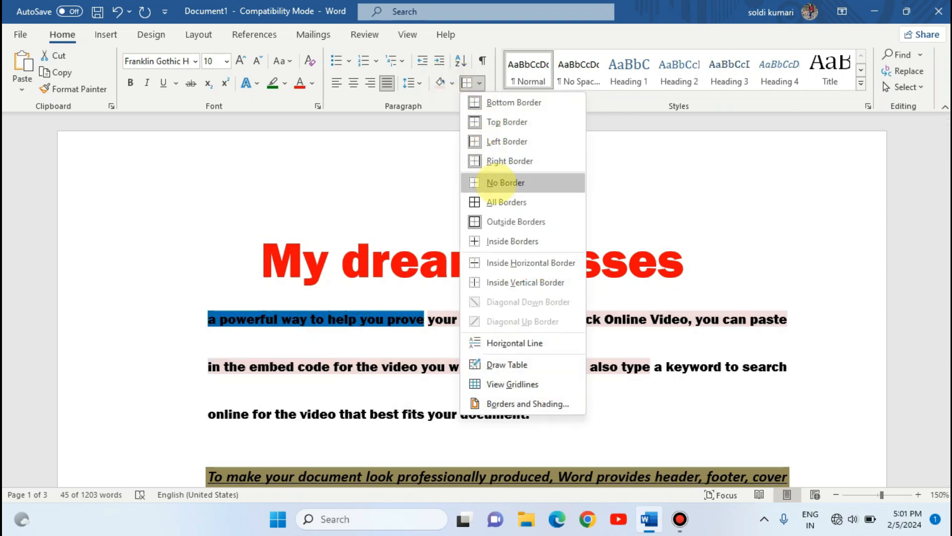
pyautogui.click(495, 183)
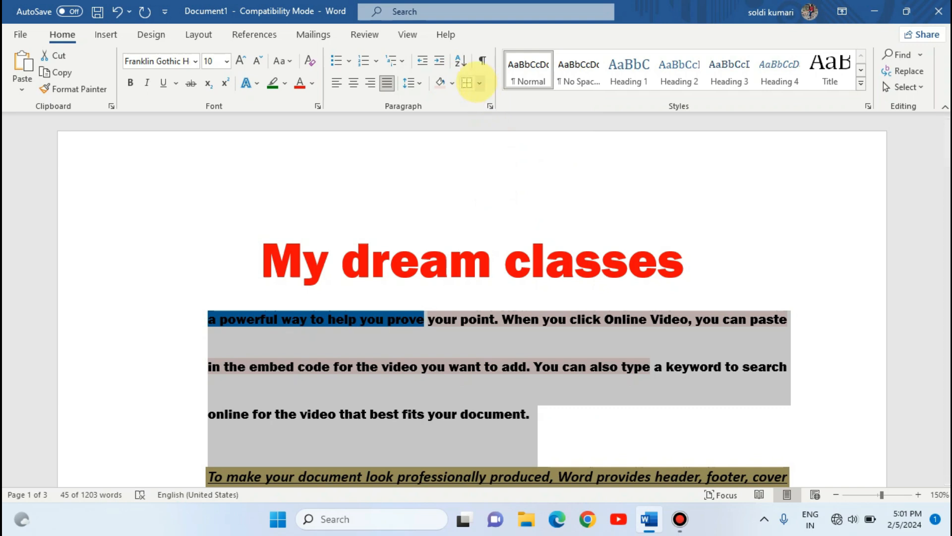
pyautogui.click(478, 83)
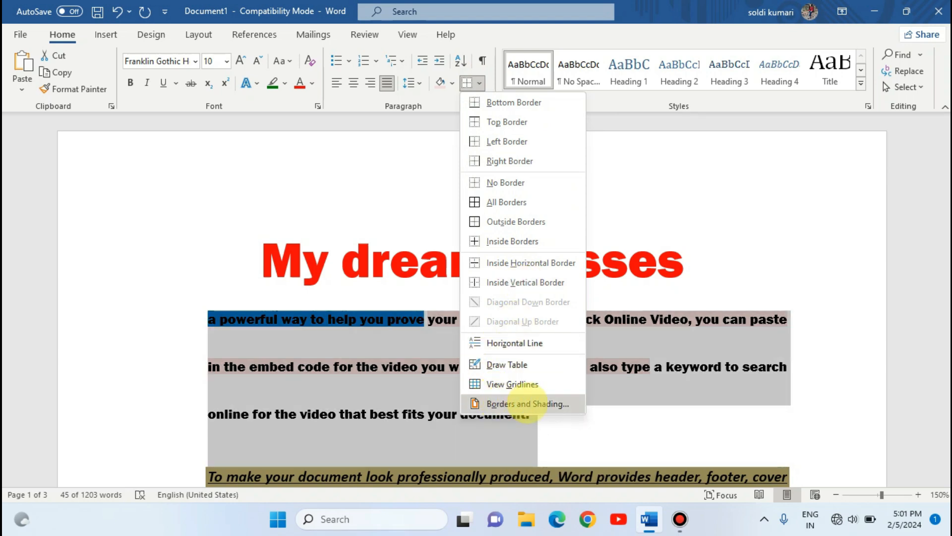
pyautogui.click(370, 48)
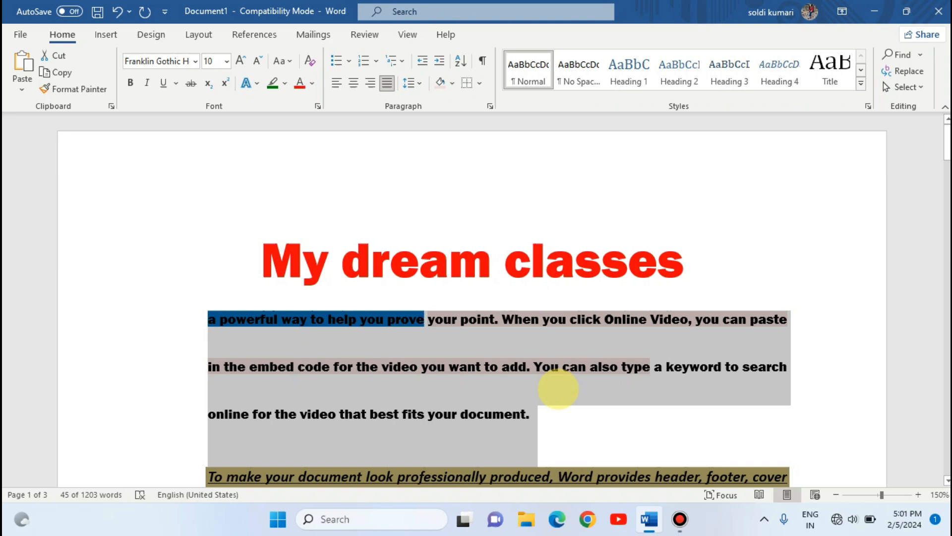
# Step: Sort the whole document by paragraphs as text in ascending order, with no header row
pyautogui.hotkey('ctrl', 'a')
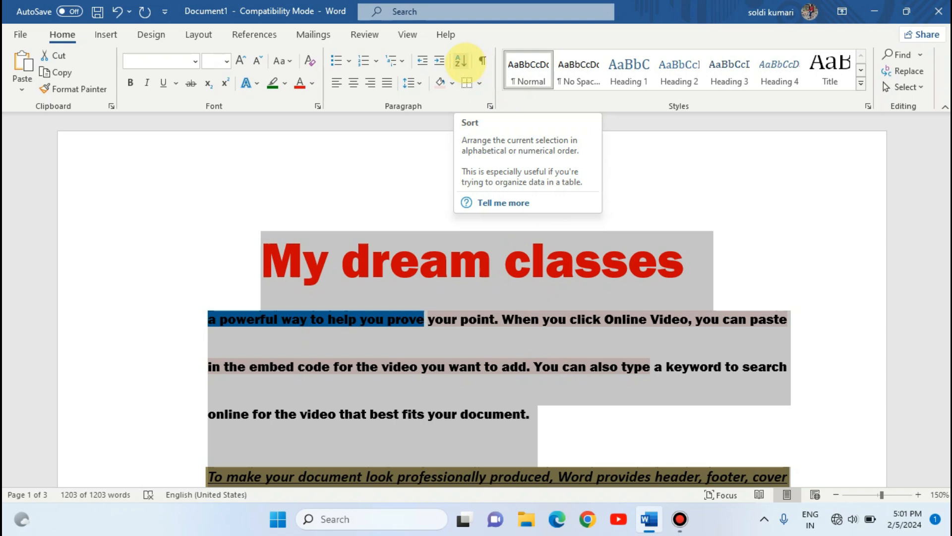
pyautogui.click(461, 61)
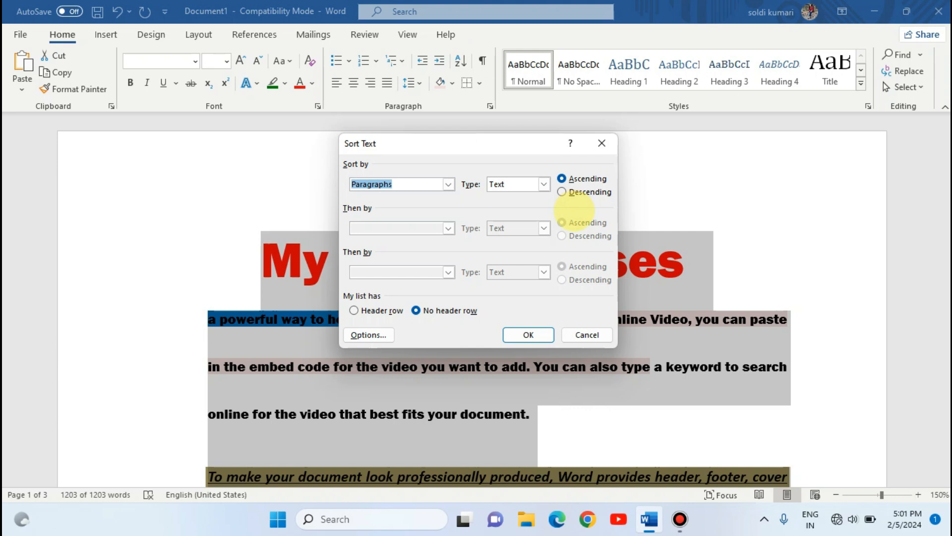
pyautogui.click(528, 335)
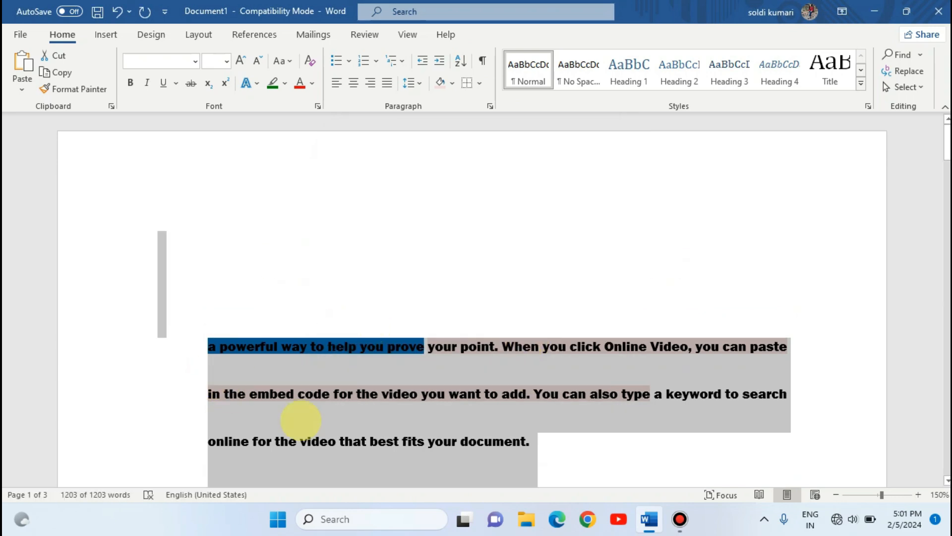
# Step: Examine the order of the sorted paragraphs from the beginning to the end of the document
pyautogui.scroll(-15, 240, 416)
pyautogui.scroll(-10, 301, 420)
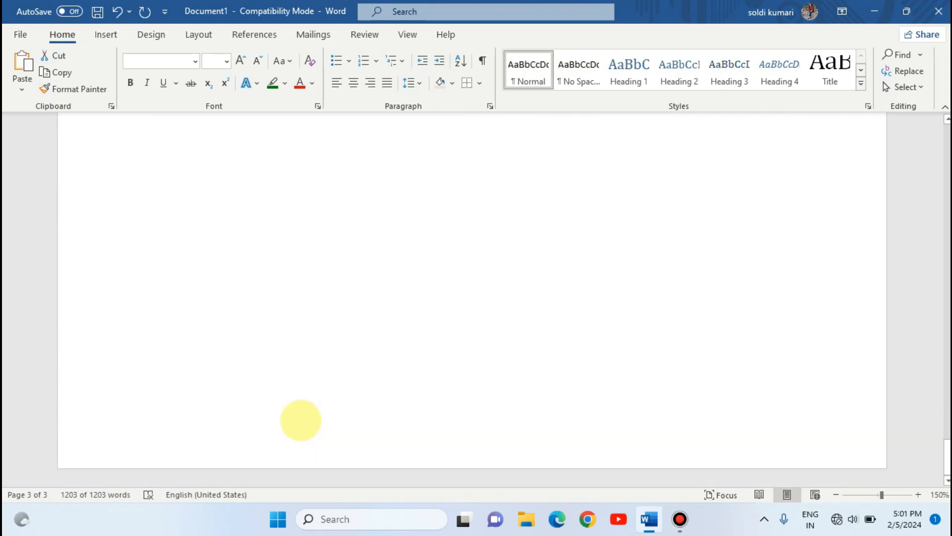
pyautogui.scroll(20, 301, 420)
pyautogui.scroll(-7, 292, 440)
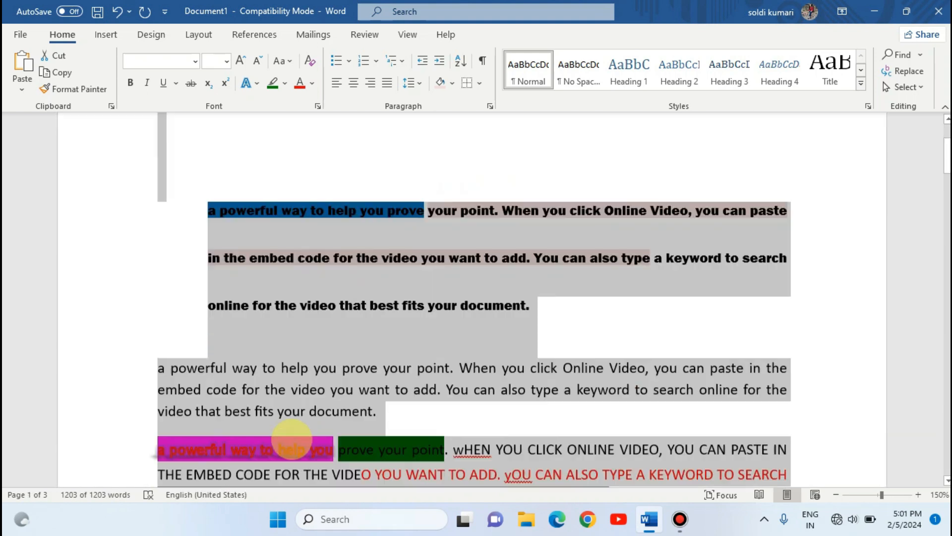
pyautogui.scroll(1, 292, 438)
pyautogui.scroll(3, 291, 439)
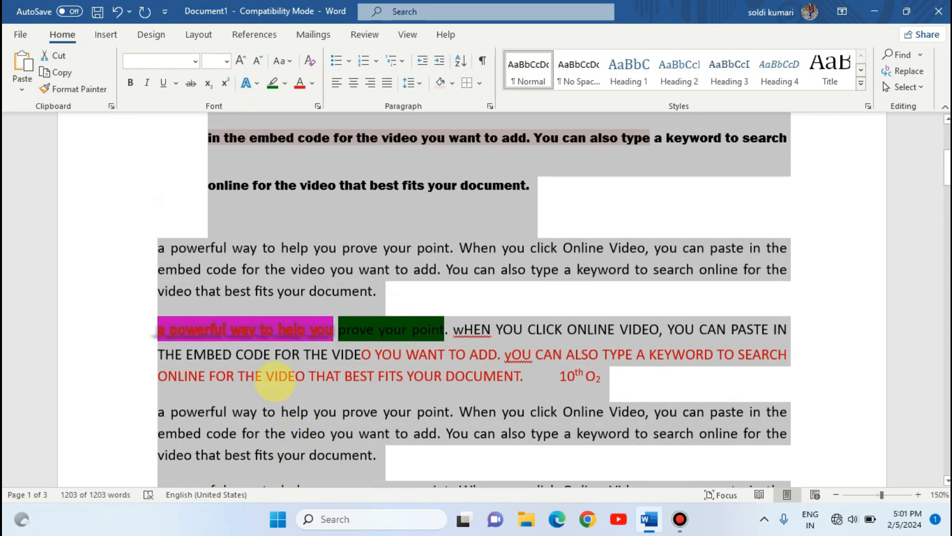
pyautogui.scroll(-12, 181, 427)
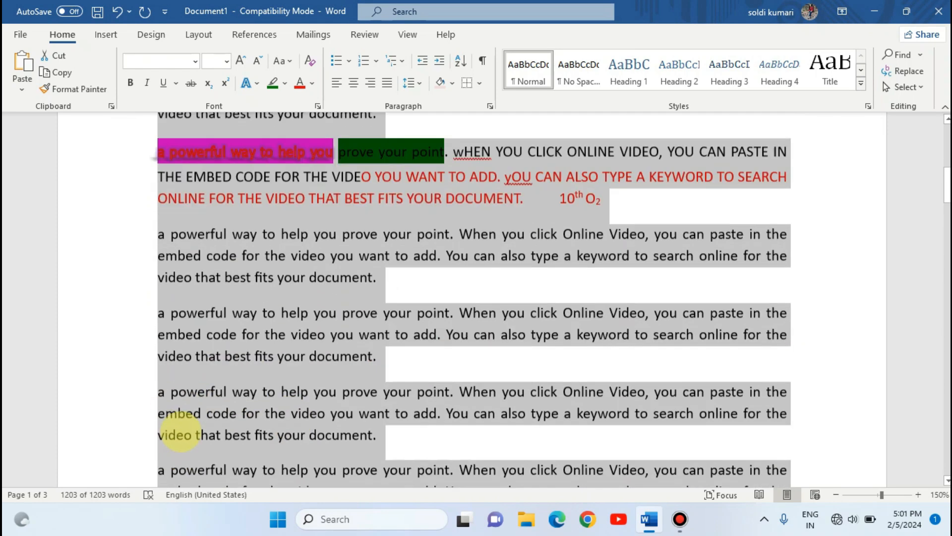
pyautogui.scroll(-10, 181, 431)
pyautogui.scroll(20, 181, 431)
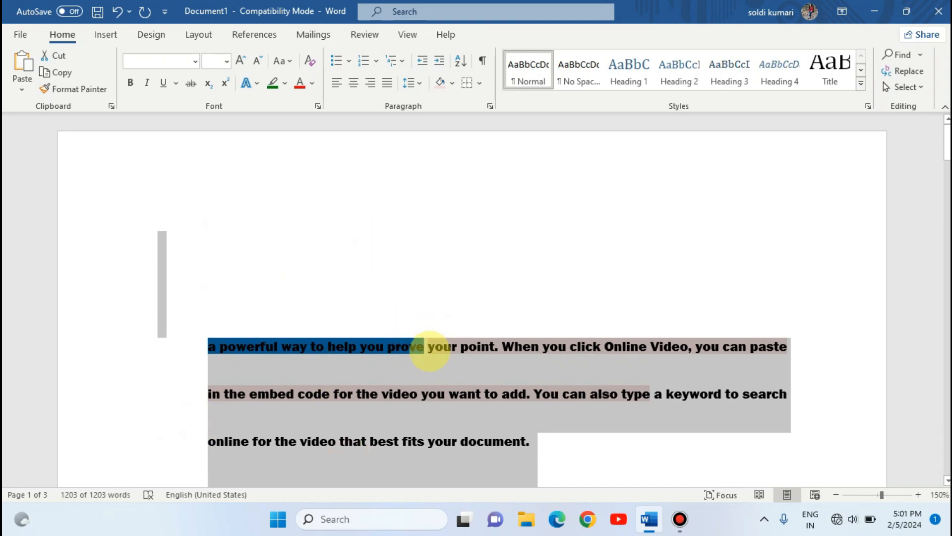
# Step: Move the first paragraph's text from "your point" onward into a separate paragraph below "a powerful way to help you prove"
pyautogui.moveTo(429, 348); pyautogui.dragTo(538, 447)
pyautogui.hotkey('ctrl', 'c')
pyautogui.press('Delete')
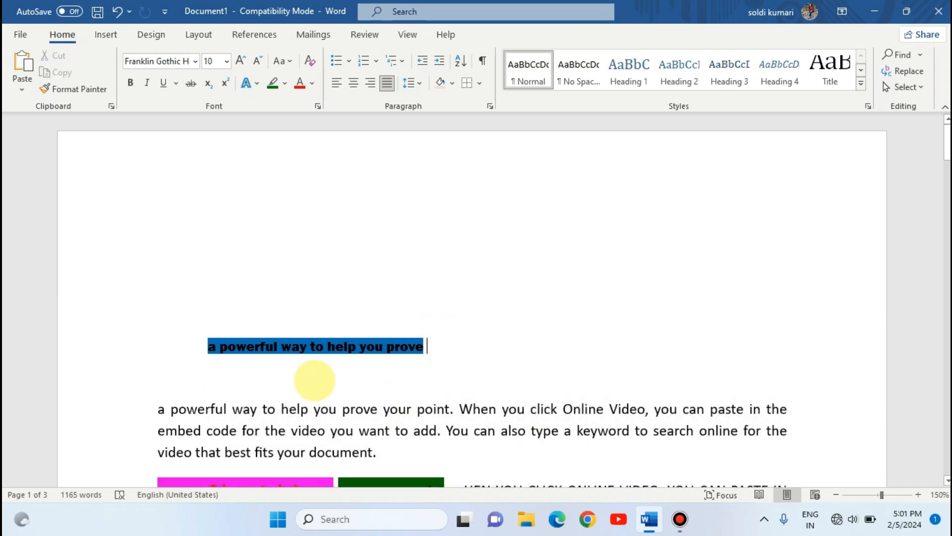
pyautogui.press('Return')
pyautogui.hotkey('ctrl', 'z')
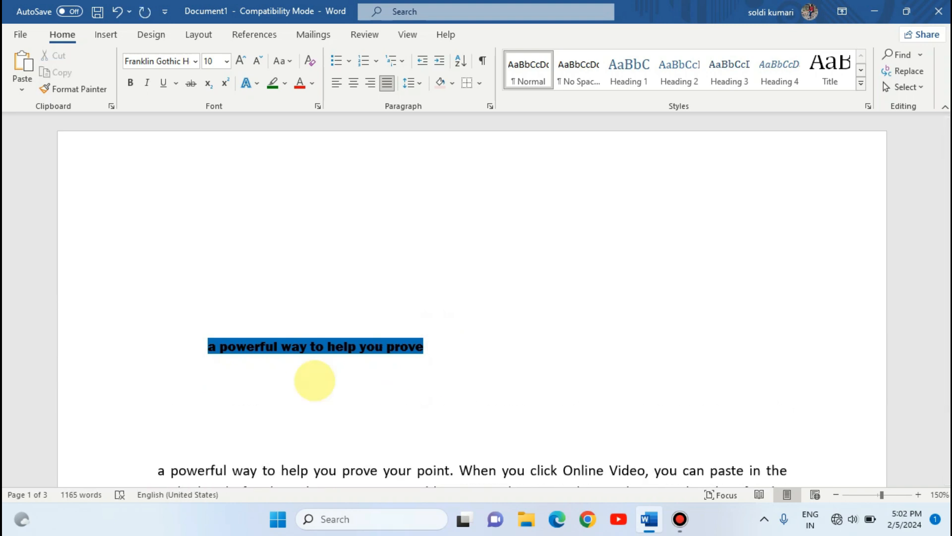
pyautogui.hotkey('ctrl', 'v')
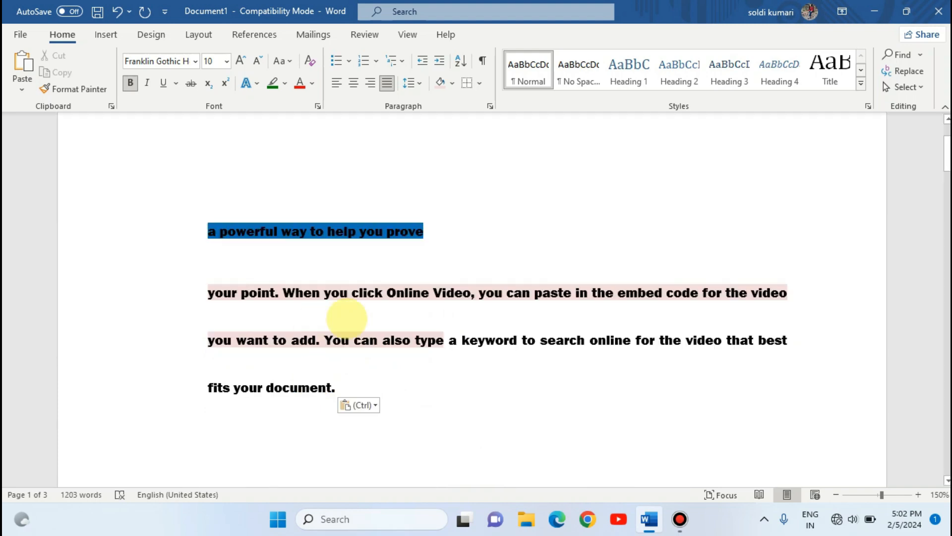
# Step: Sort all paragraphs again as ascending text and check where the separated "your point" paragraph is placed
pyautogui.hotkey('ctrl', 'a')
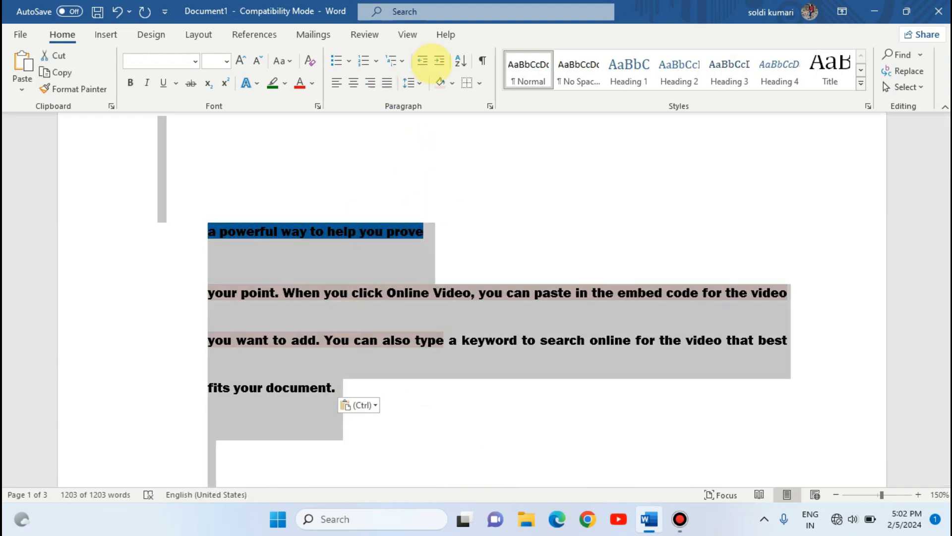
pyautogui.click(461, 61)
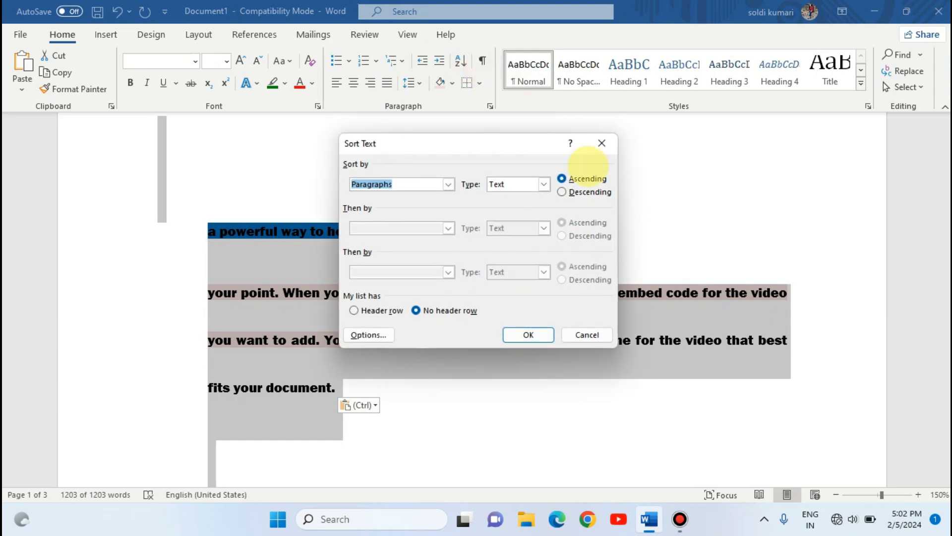
pyautogui.click(528, 334)
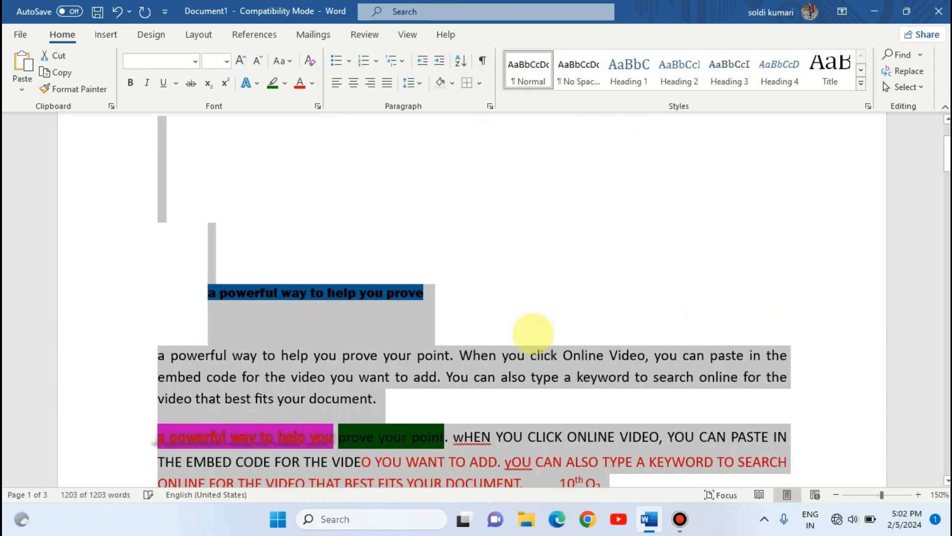
pyautogui.scroll(-20, 329, 288)
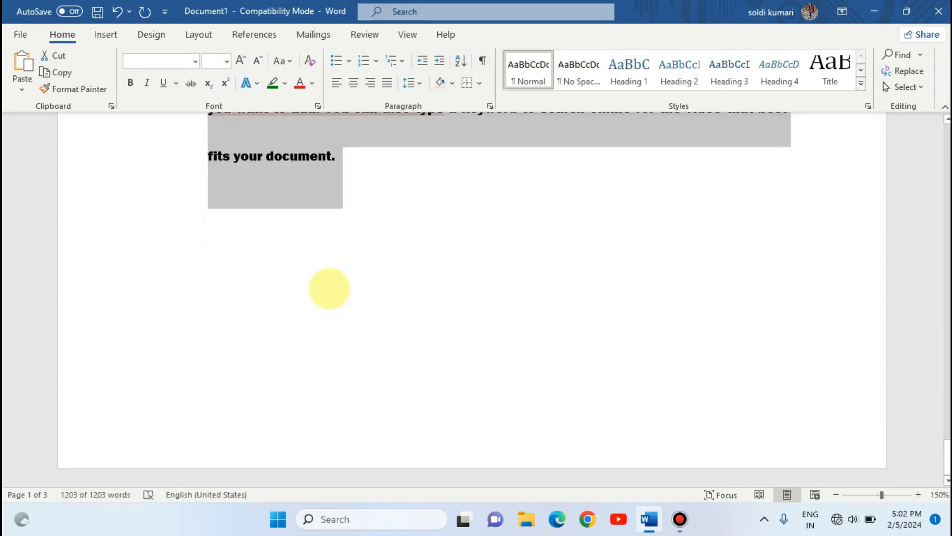
pyautogui.scroll(-10, 329, 288)
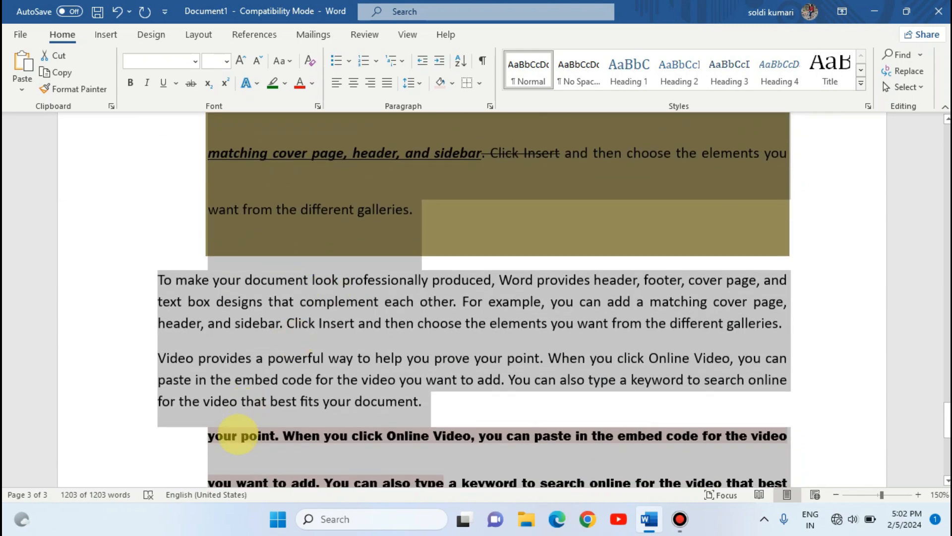
pyautogui.scroll(20, 283, 372)
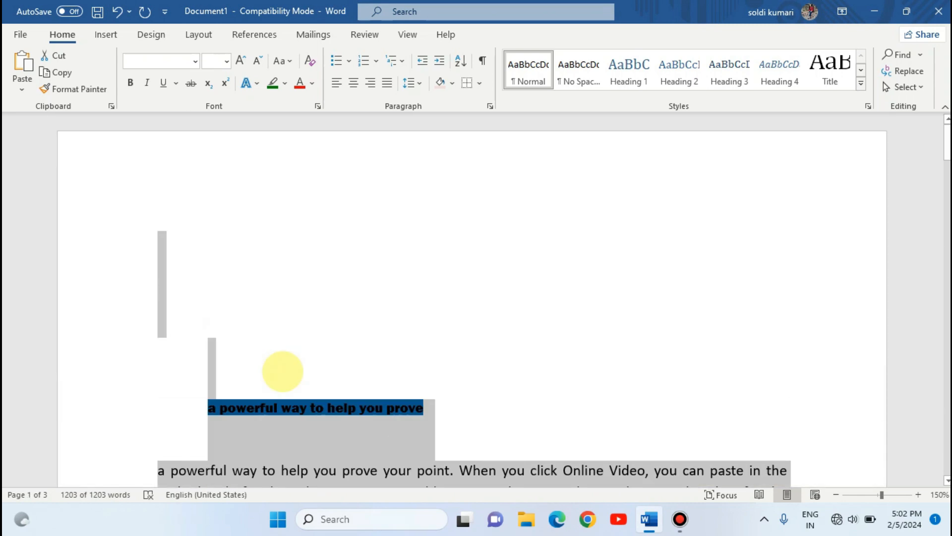
# Step: Add the numbers 2, 3, 4, 6, 7 and 8 on separate lines at the end of the document
pyautogui.scroll(-20, 372, 422)
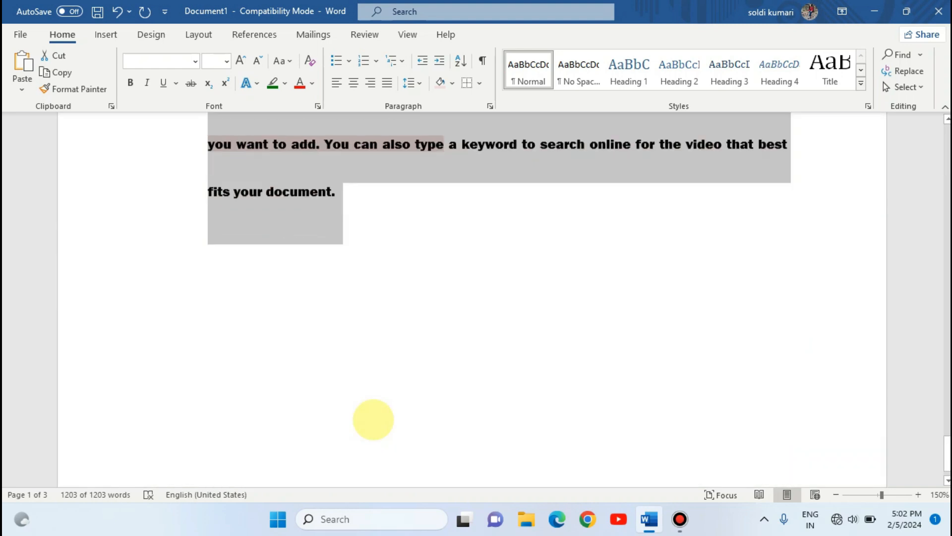
pyautogui.click(397, 172)
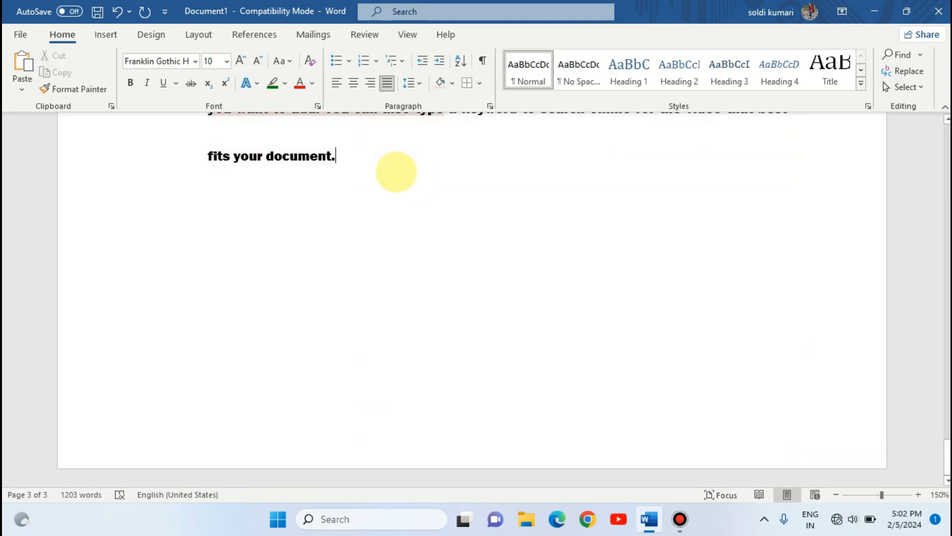
pyautogui.press('Return')
pyautogui.write('2')
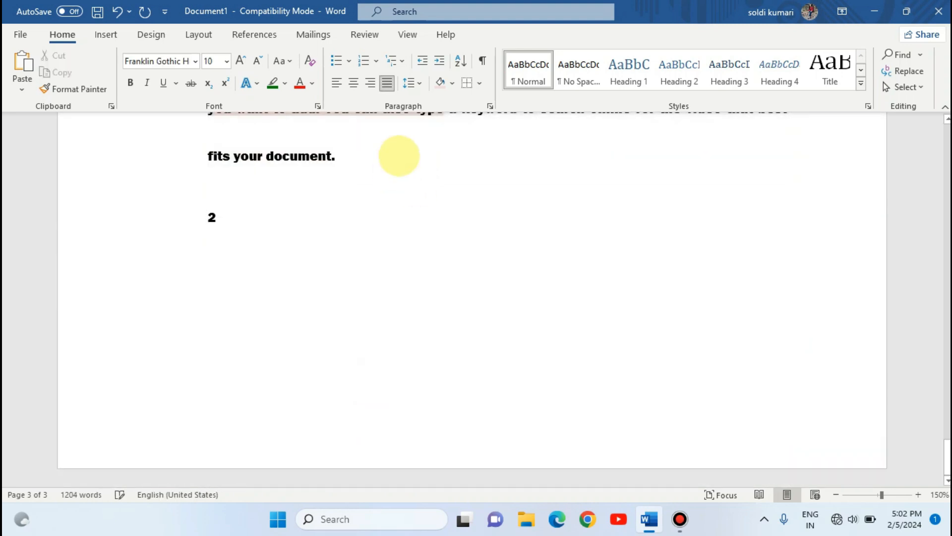
pyautogui.press('Return')
pyautogui.write('4')
pyautogui.press('Return')
pyautogui.press('Return')
pyautogui.write('6')
pyautogui.press('Return')
pyautogui.write('7')
pyautogui.press('Return')
pyautogui.write('8')
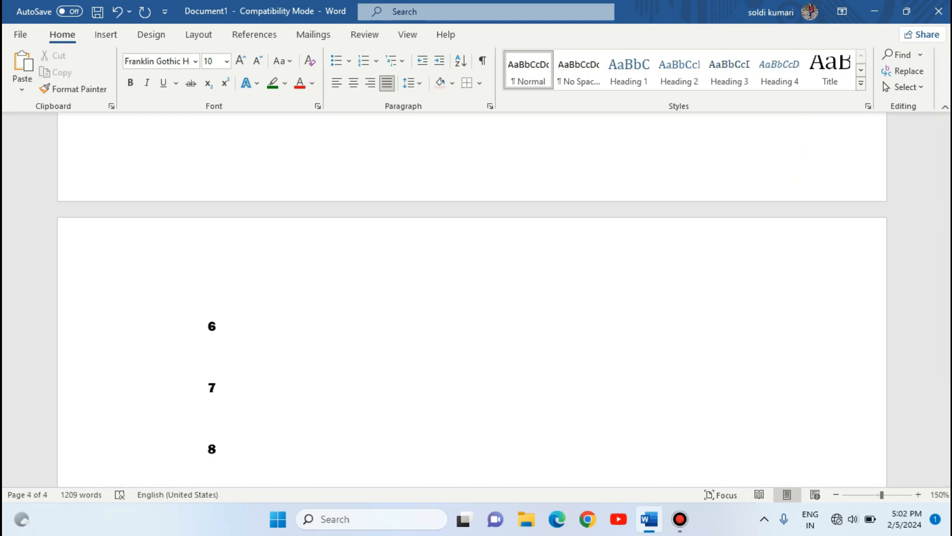
# Step: Select the number lines beginning with 2 at the document's end and sort them by paragraph as numbers in ascending order
pyautogui.hotkey('shift', 'Up')
pyautogui.hotkey('shift', 'Up')
pyautogui.hotkey('shift', 'Up')
pyautogui.hotkey('shift', 'Up')
pyautogui.hotkey('shift', 'Up')
pyautogui.hotkey('shift', 'Up')
pyautogui.hotkey('shift', 'Up')
pyautogui.hotkey('shift', 'Down')
pyautogui.hotkey('shift', 'Down')
pyautogui.hotkey('shift', 'Up')
pyautogui.hotkey('shift', 'Up')
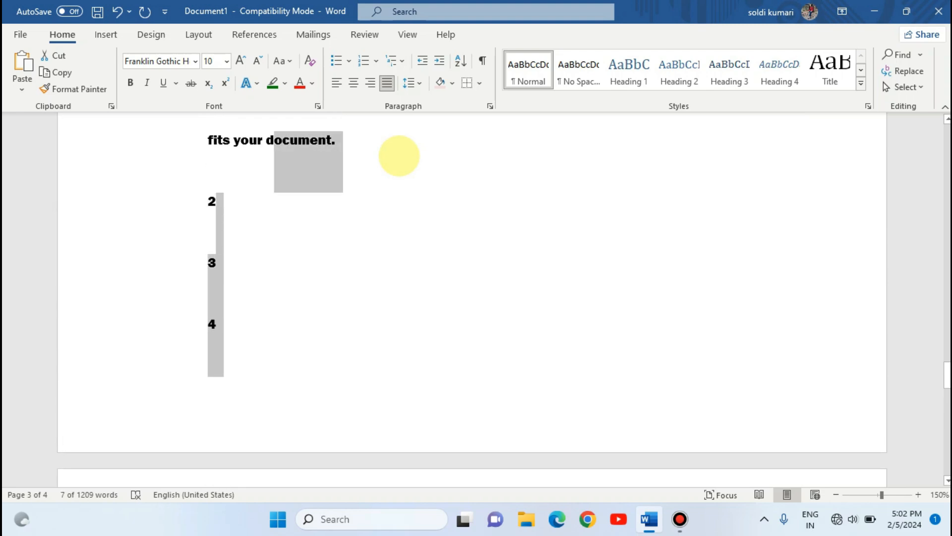
pyautogui.hotkey('shift', 'Down')
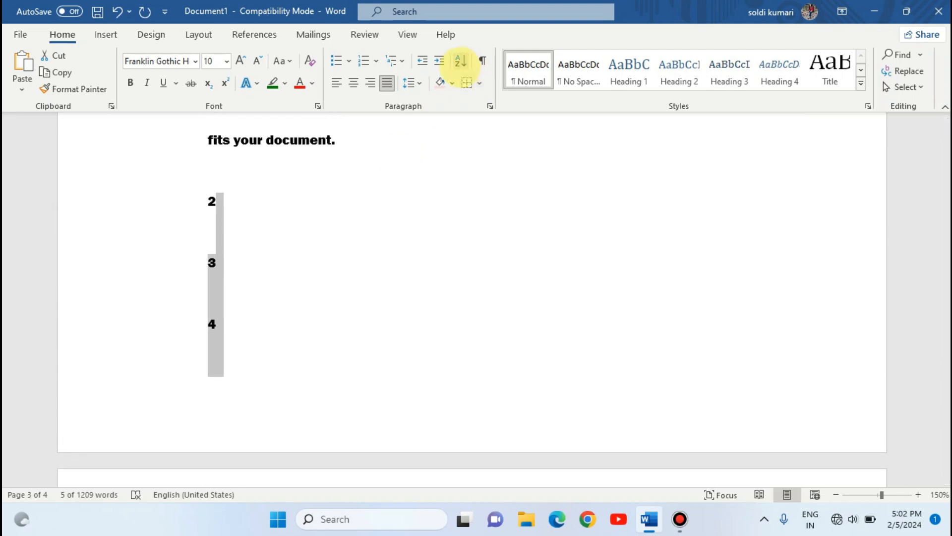
pyautogui.click(460, 60)
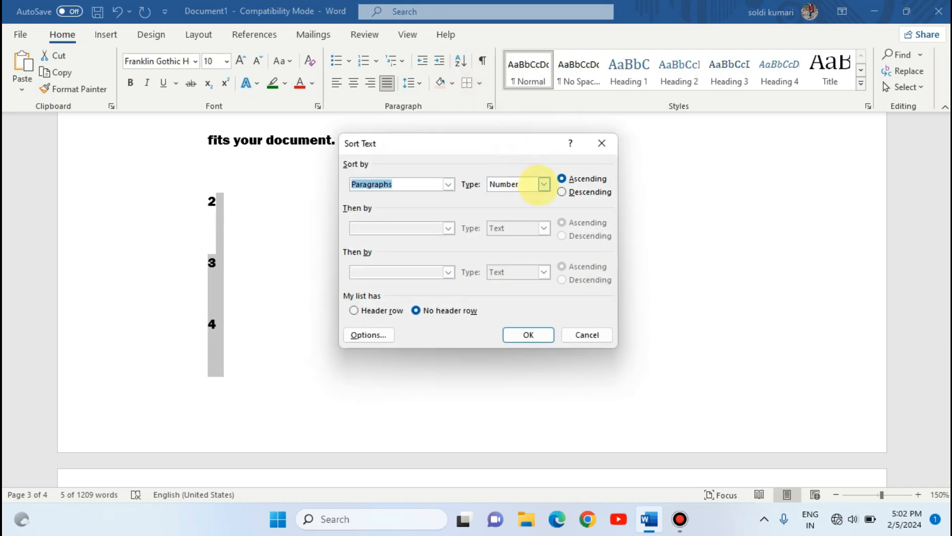
pyautogui.click(543, 184)
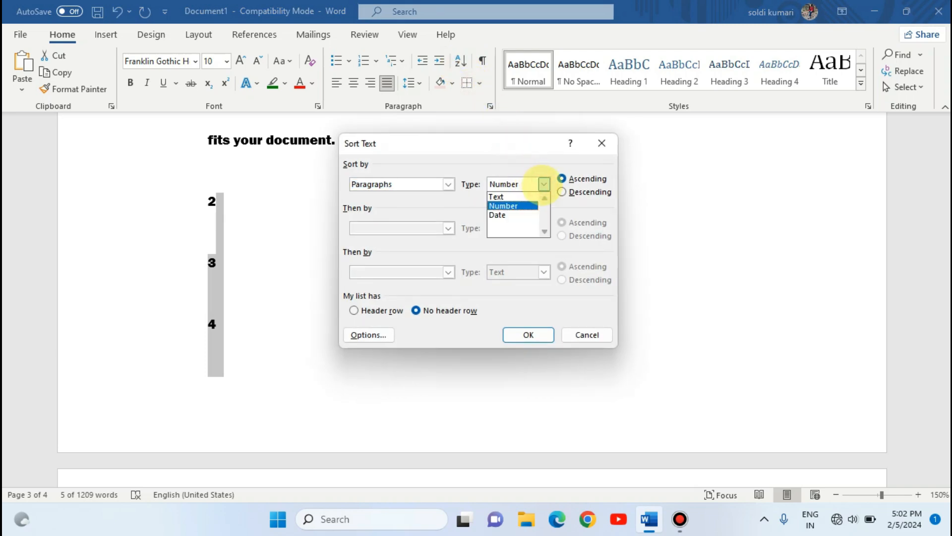
pyautogui.click(521, 205)
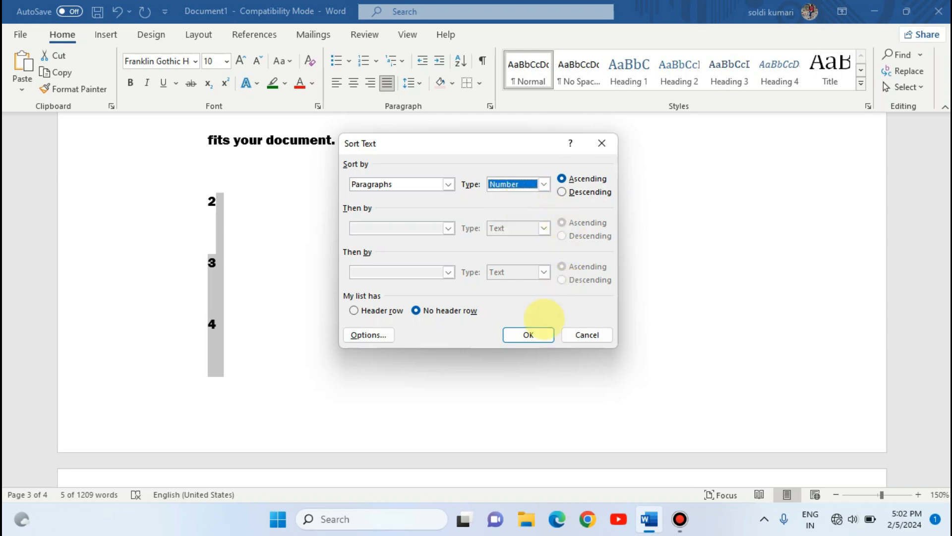
pyautogui.click(520, 335)
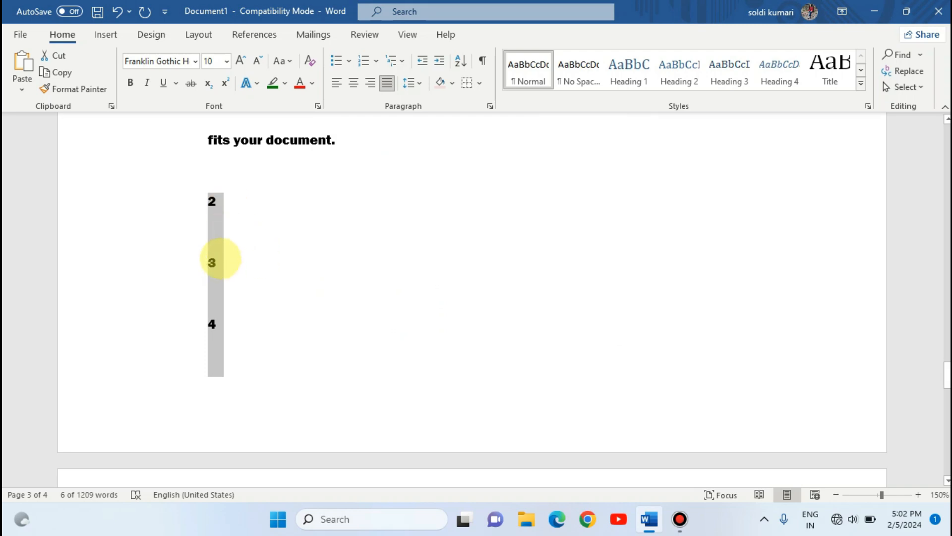
# Step: Delete all the document's content and generate new sample paragraphs with =rand()
pyautogui.scroll(-10, 237, 343)
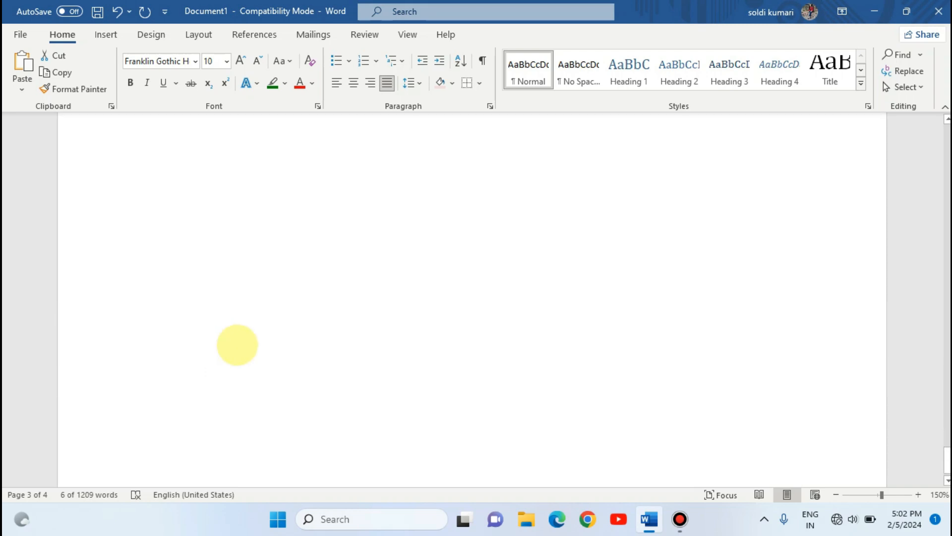
pyautogui.scroll(20, 237, 345)
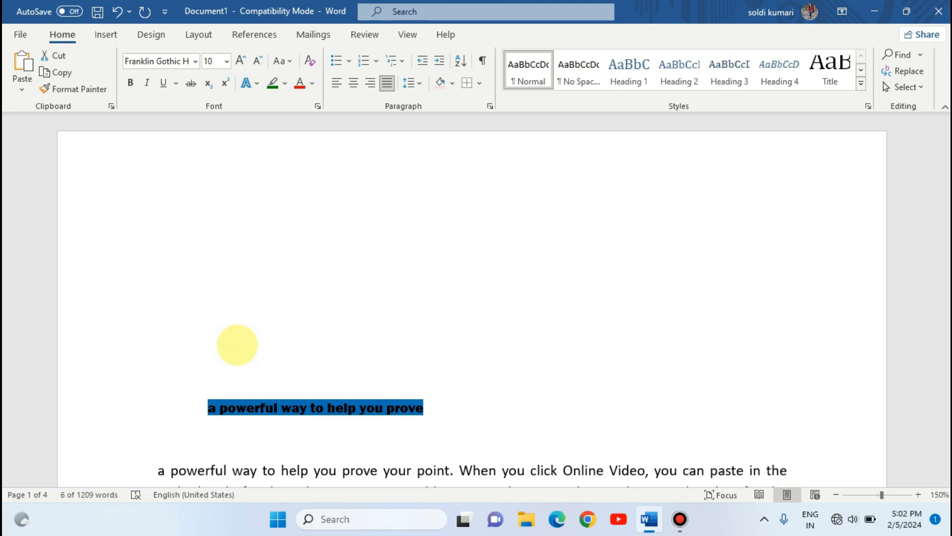
pyautogui.scroll(-6, 238, 344)
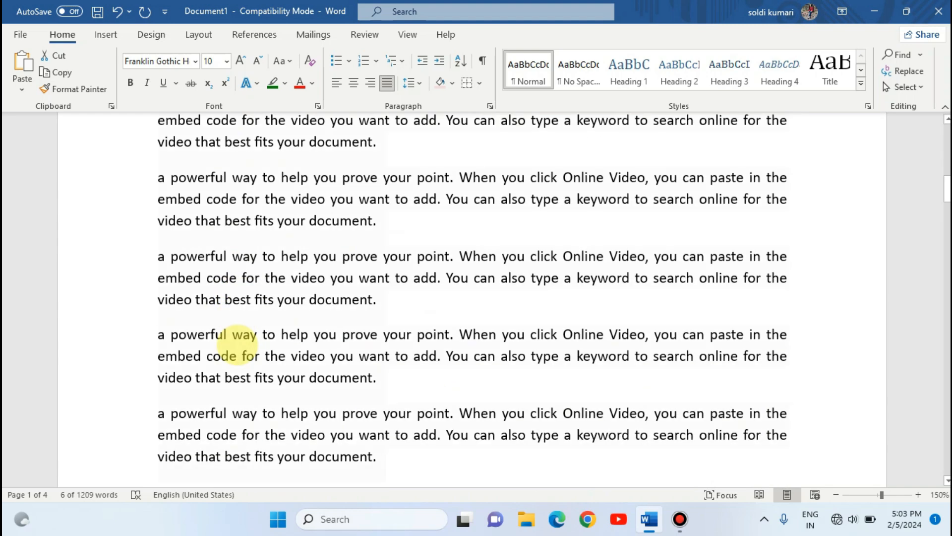
pyautogui.hotkey('ctrl', 'a')
pyautogui.press('Delete')
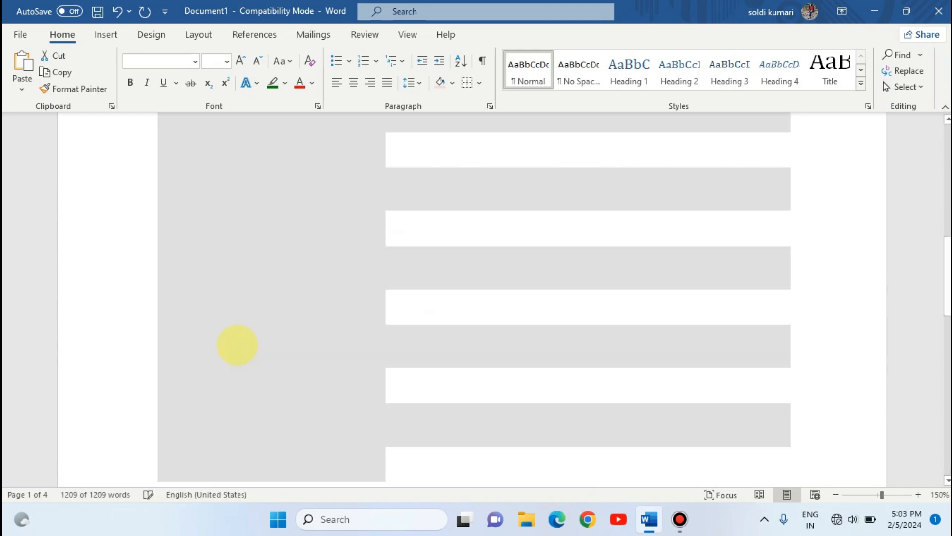
pyautogui.write('=rand()')
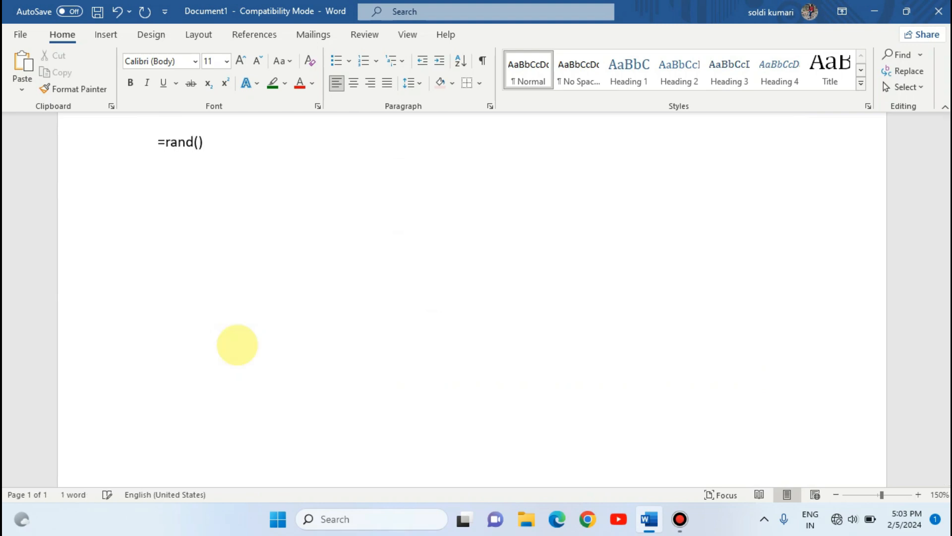
pyautogui.press('Return')
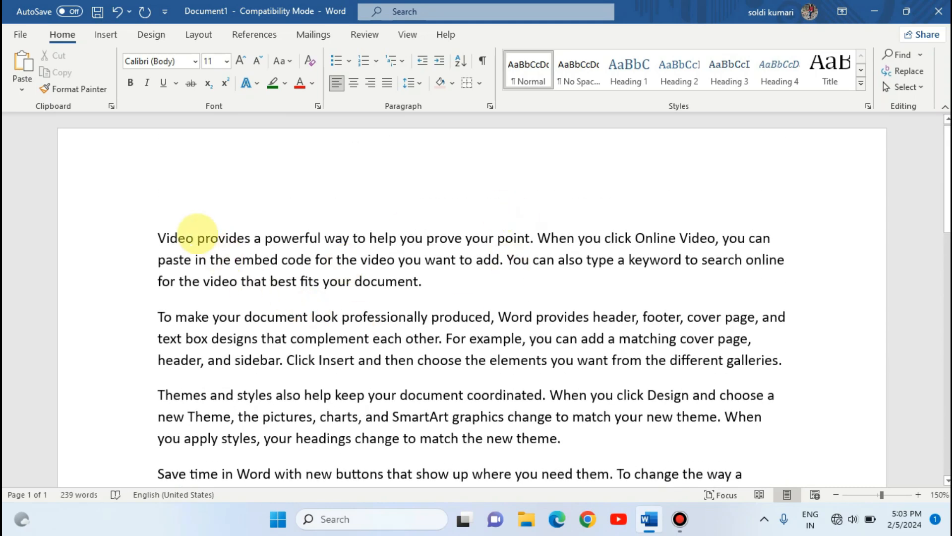
# Step: Try the No Spacing style on the whole first paragraph
pyautogui.moveTo(146, 229); pyautogui.dragTo(446, 278)
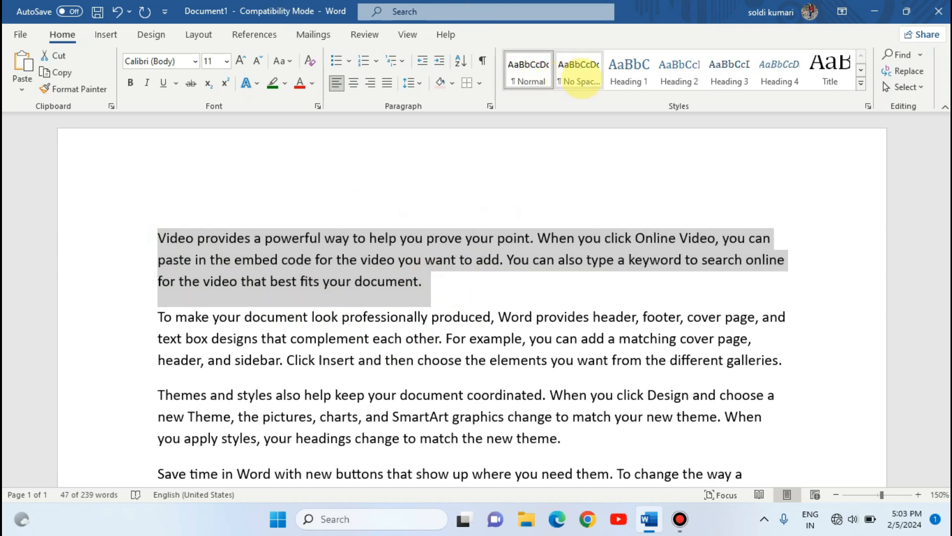
pyautogui.click(580, 80)
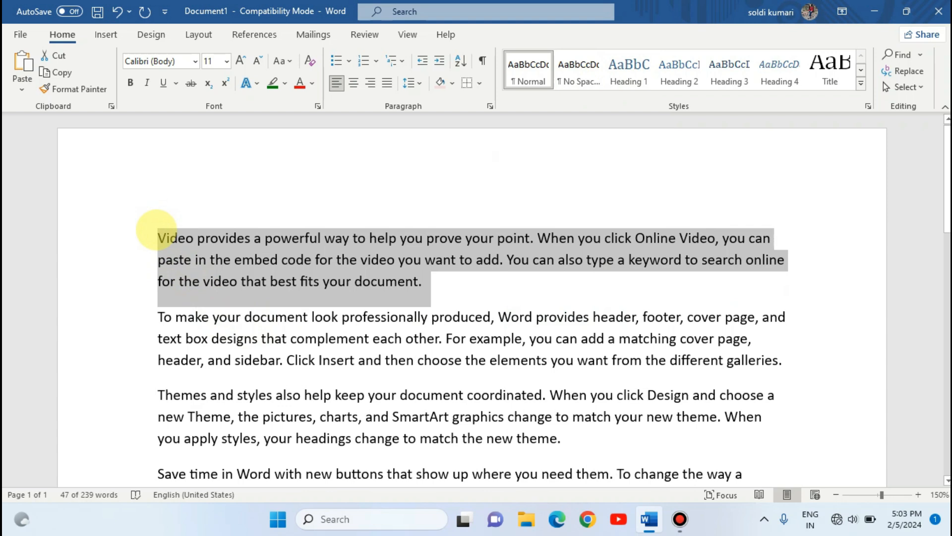
# Step: Insert the words "My dream classes" at the very beginning of the first paragraph, before "Video provides"
pyautogui.click(159, 238)
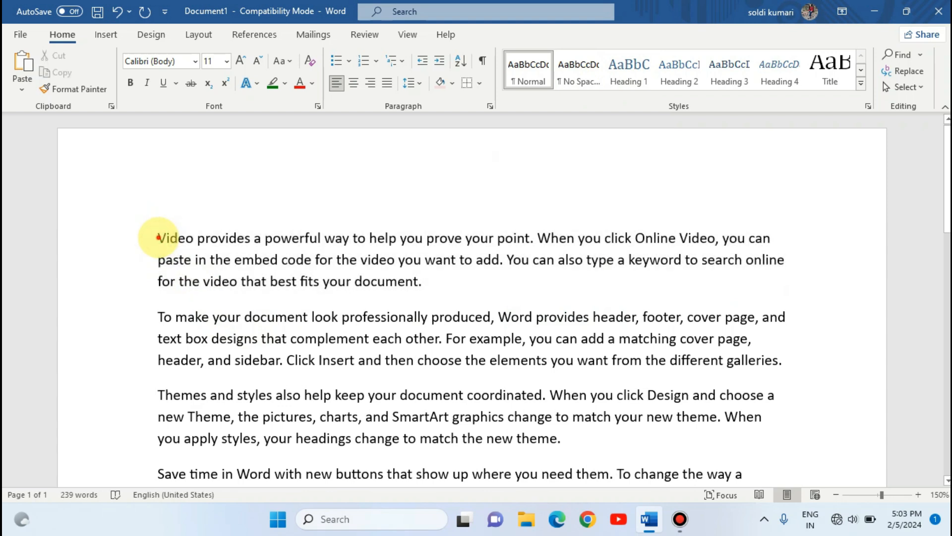
pyautogui.write('mY')
pyautogui.press('BackSpace')
pyautogui.press('BackSpace')
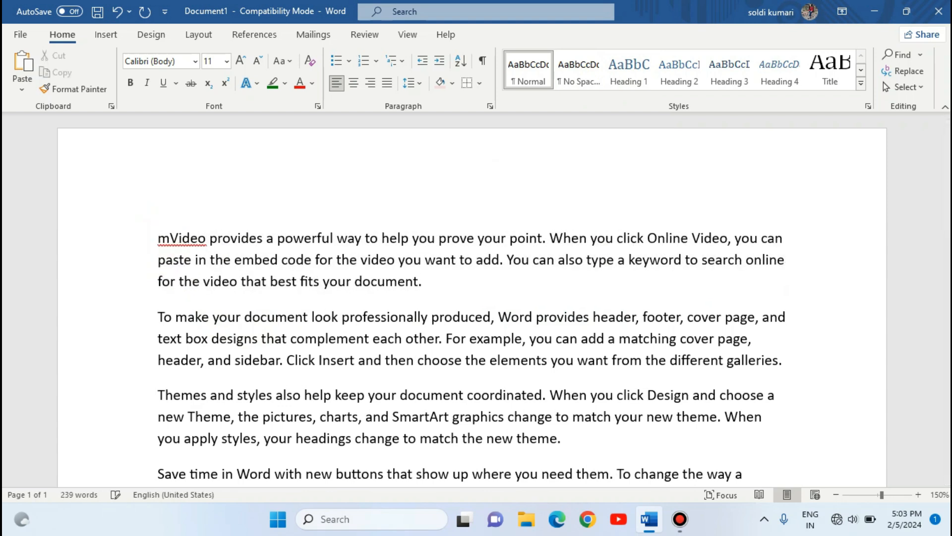
pyautogui.press('Delete')
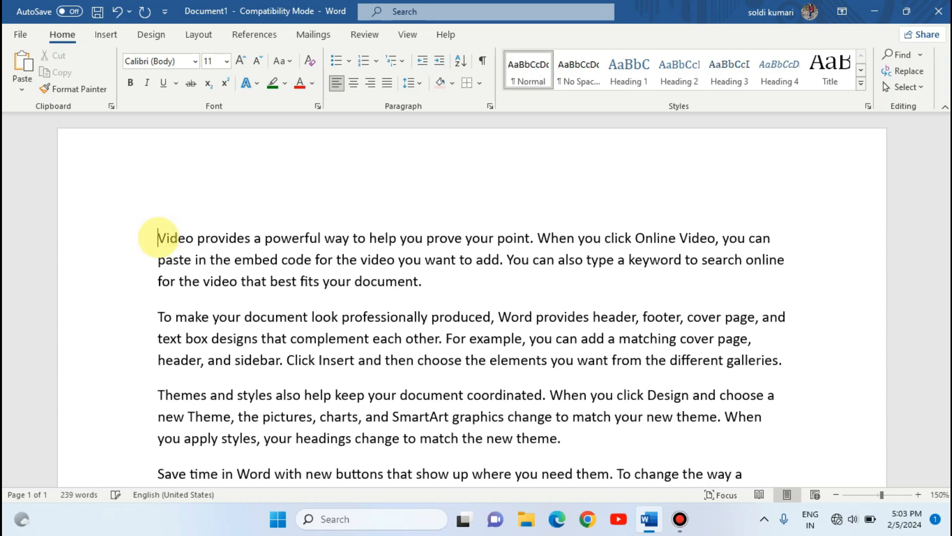
pyautogui.write('my dream ')
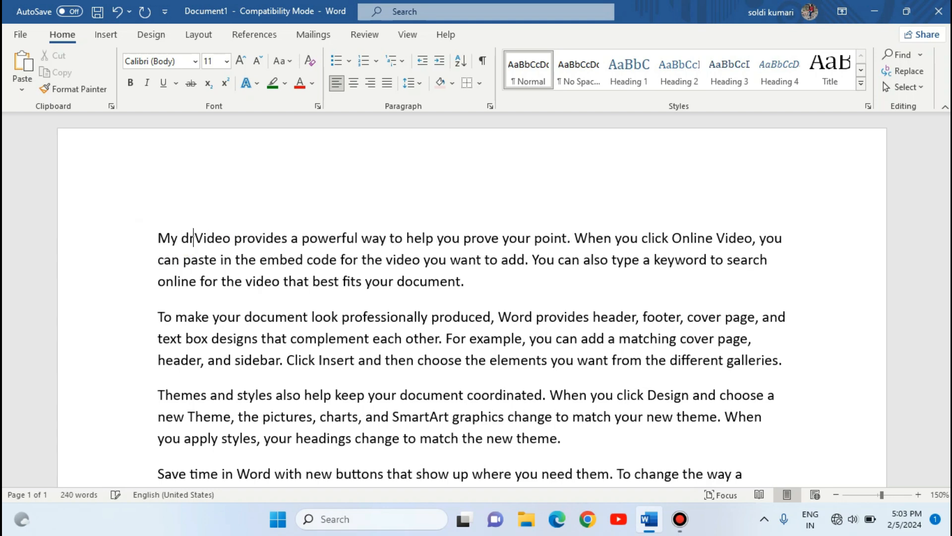
pyautogui.write('classes')
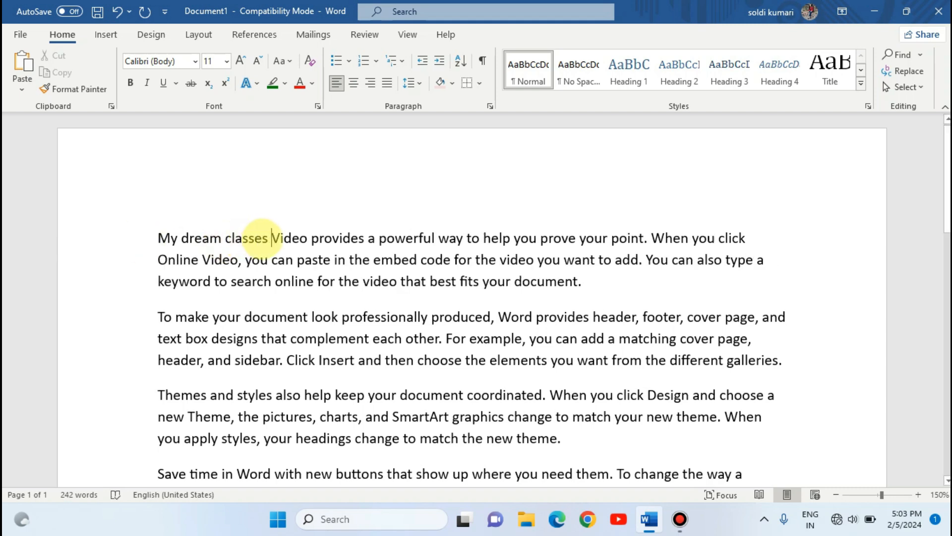
# Step: Apply the Heading 1 style to "My dream classes" and move the following text into its own paragraph below
pyautogui.moveTo(245, 238); pyautogui.dragTo(158, 239)
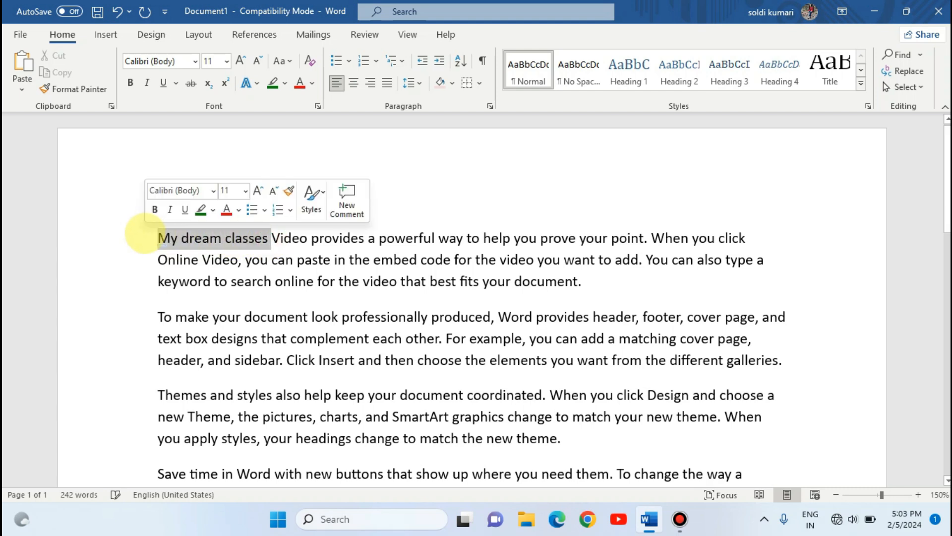
pyautogui.click(615, 74)
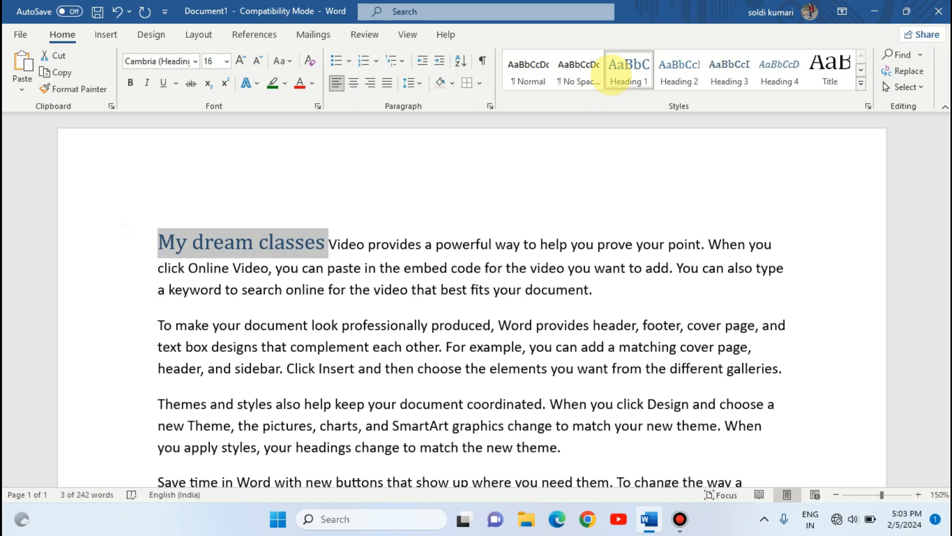
pyautogui.press('Right')
pyautogui.press('Return')
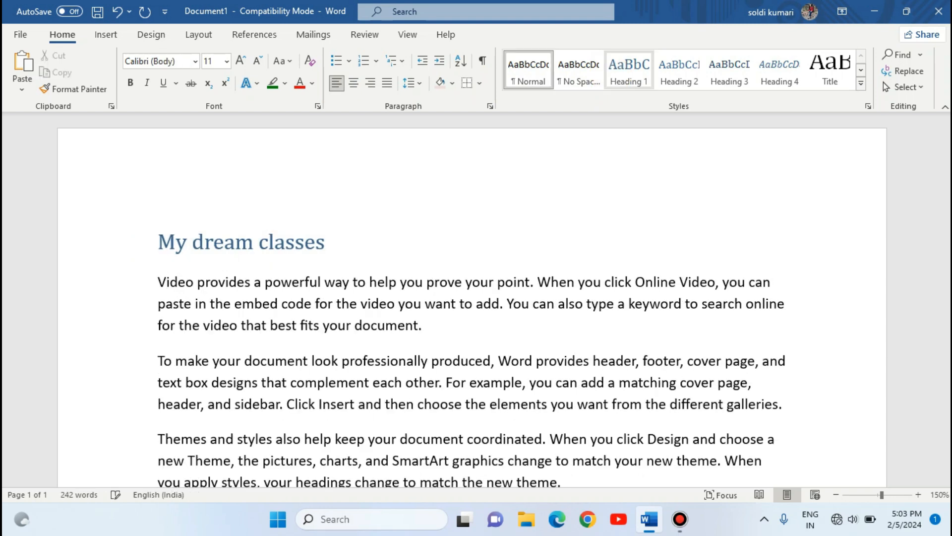
# Step: Try the Heading 4 and Heading 3 styles on the "My dream classes" heading
pyautogui.moveTo(157, 240)
pyautogui.mouseDown()
pyautogui.moveTo(293, 240)
pyautogui.moveTo(314, 251)
pyautogui.moveTo(362, 341)
pyautogui.moveTo(308, 258)
pyautogui.moveTo(316, 248)
pyautogui.mouseUp()
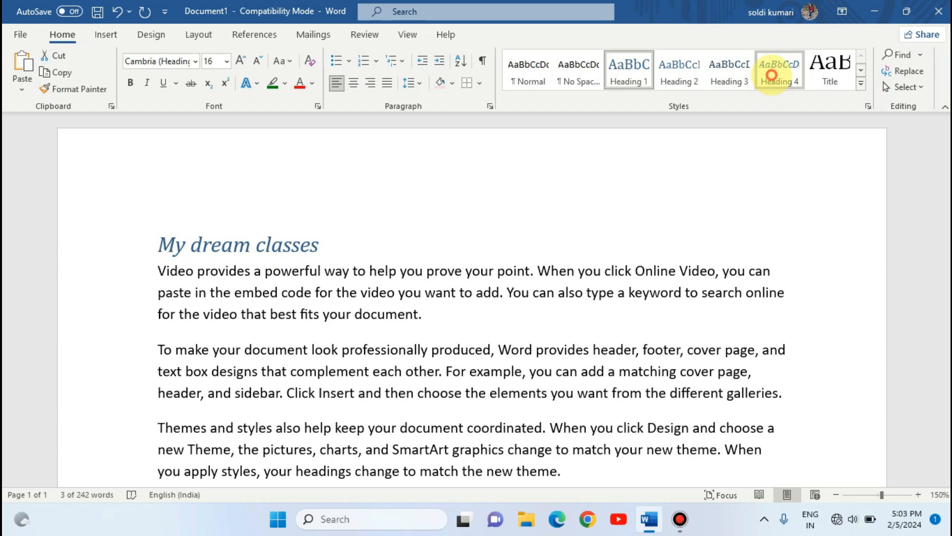
pyautogui.click(774, 75)
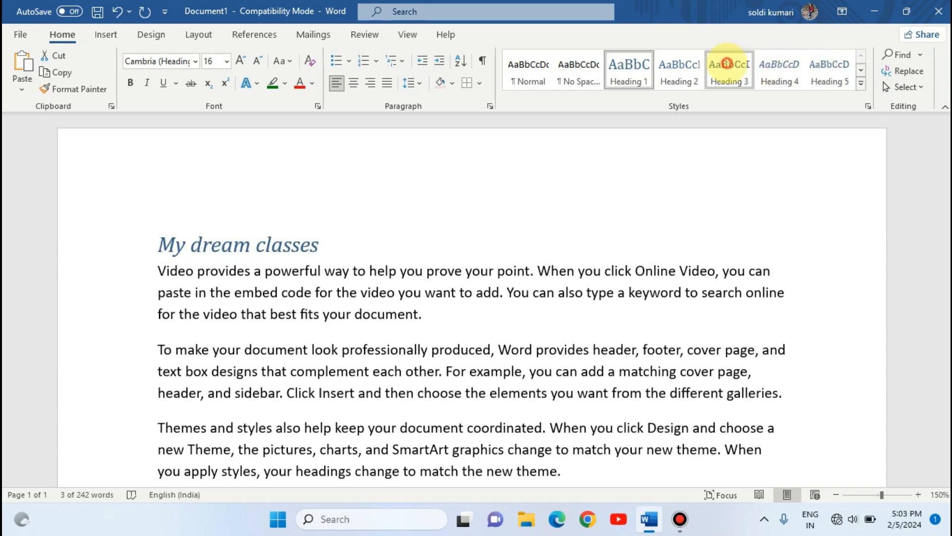
pyautogui.click(729, 67)
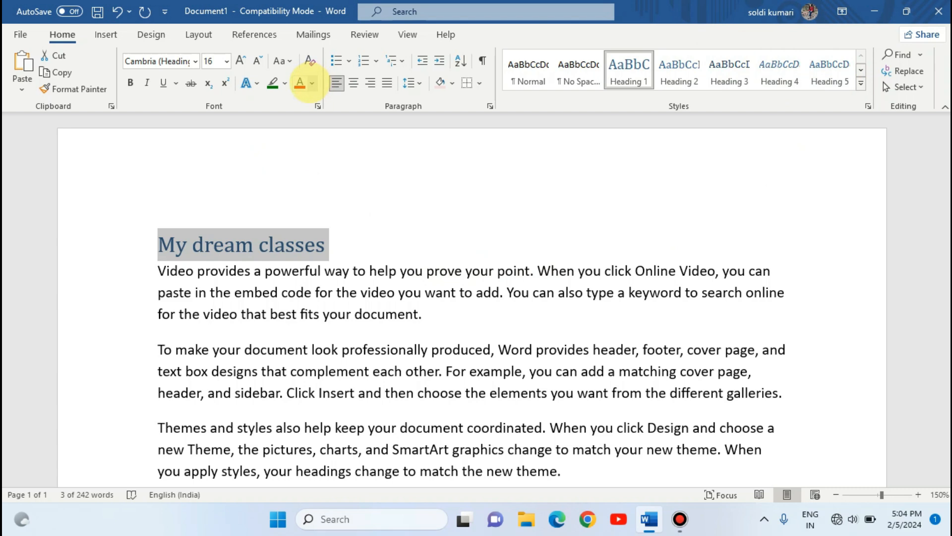
# Step: Color the "My dream classes" heading text red and highlight it in yellow
pyautogui.click(312, 83)
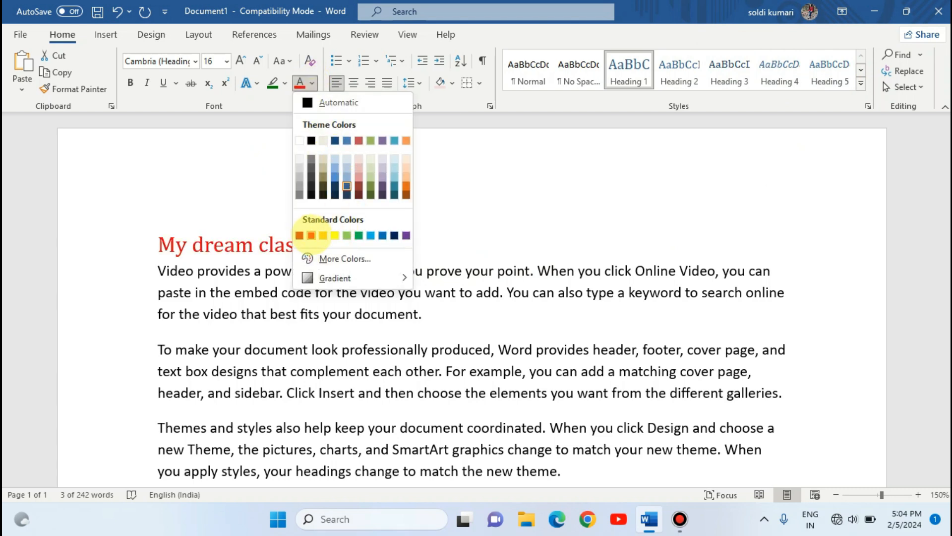
pyautogui.click(311, 235)
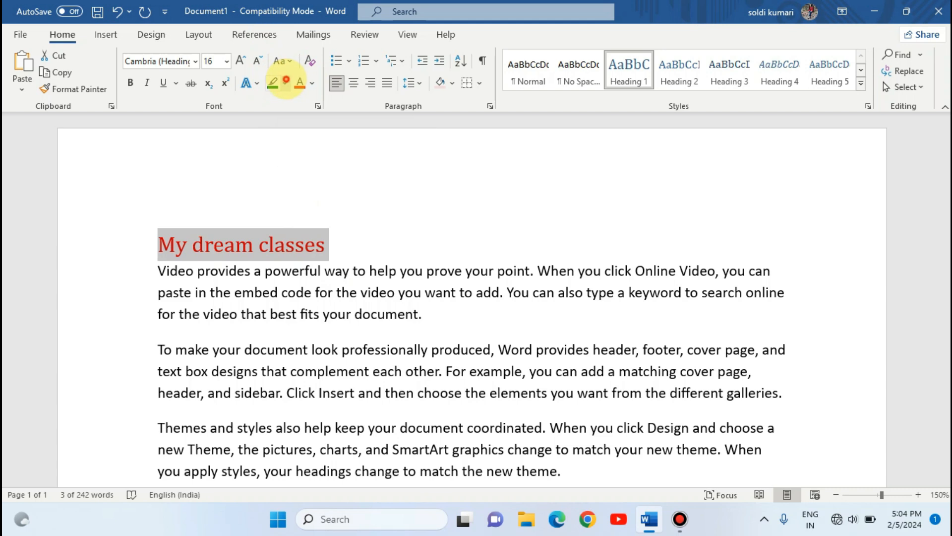
pyautogui.click(285, 83)
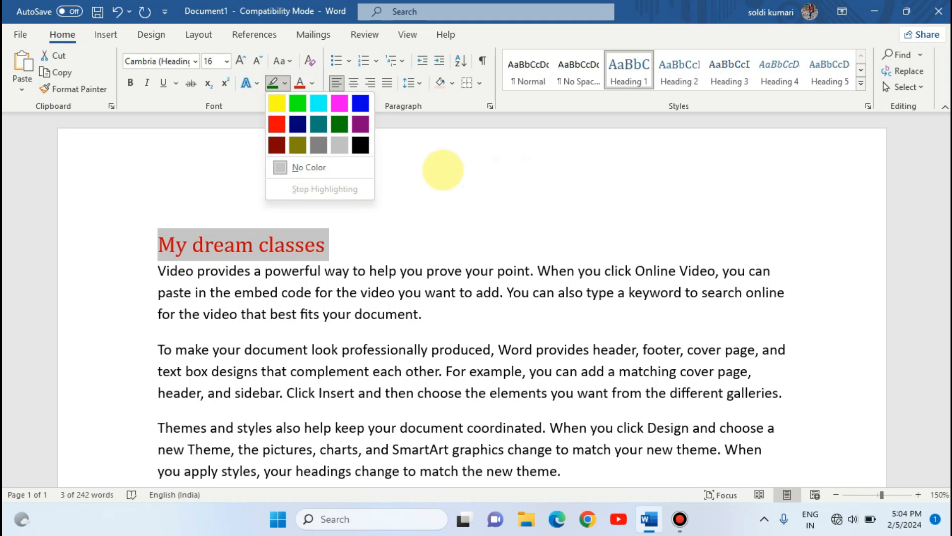
pyautogui.click(281, 107)
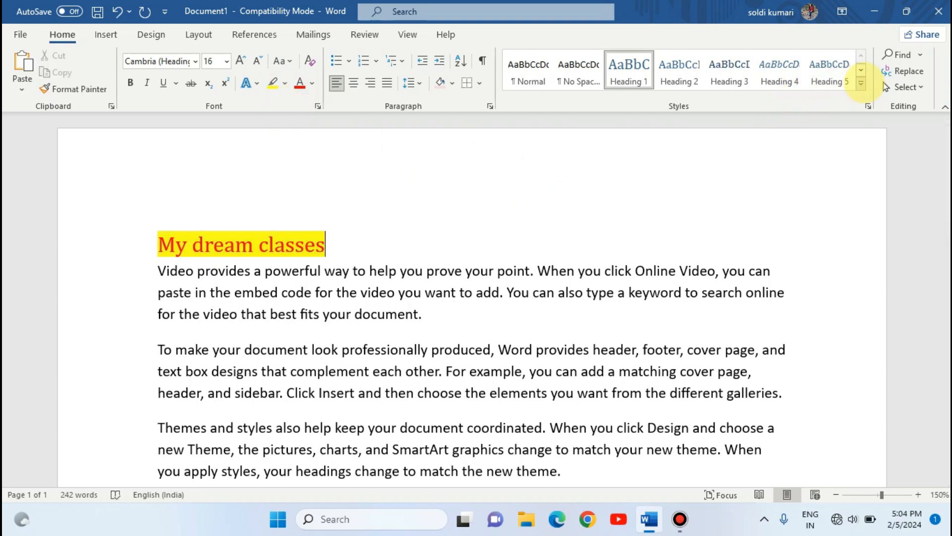
# Step: Create a new style named Style1 from the heading's formatting
pyautogui.click(862, 84)
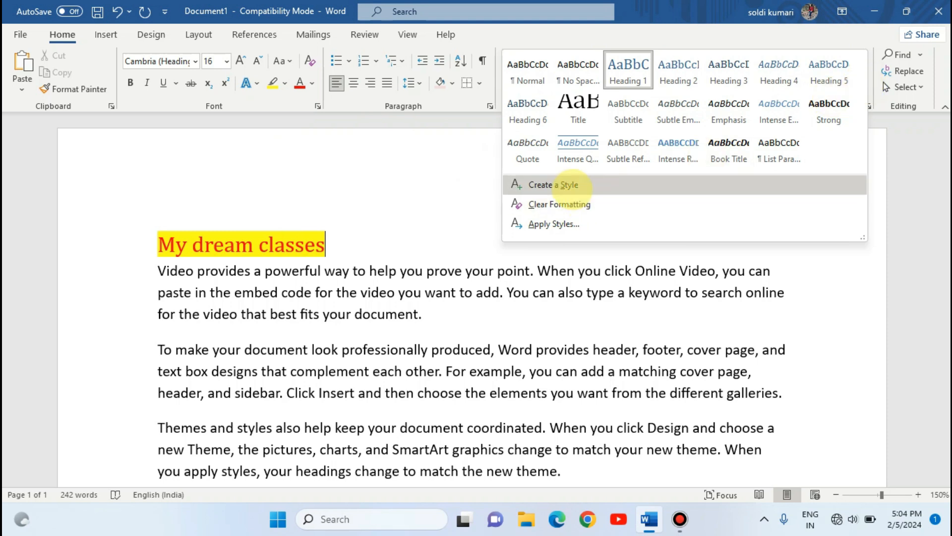
pyautogui.click(570, 185)
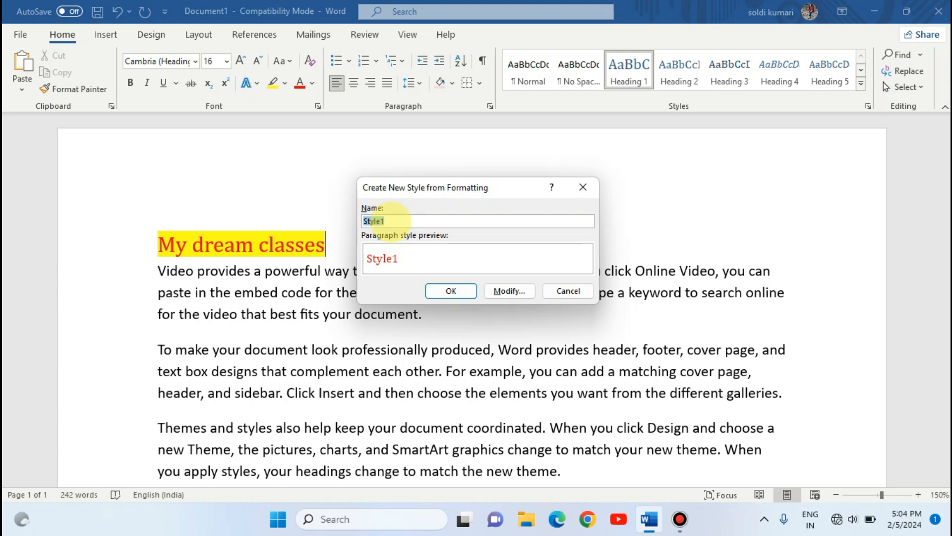
pyautogui.click(450, 290)
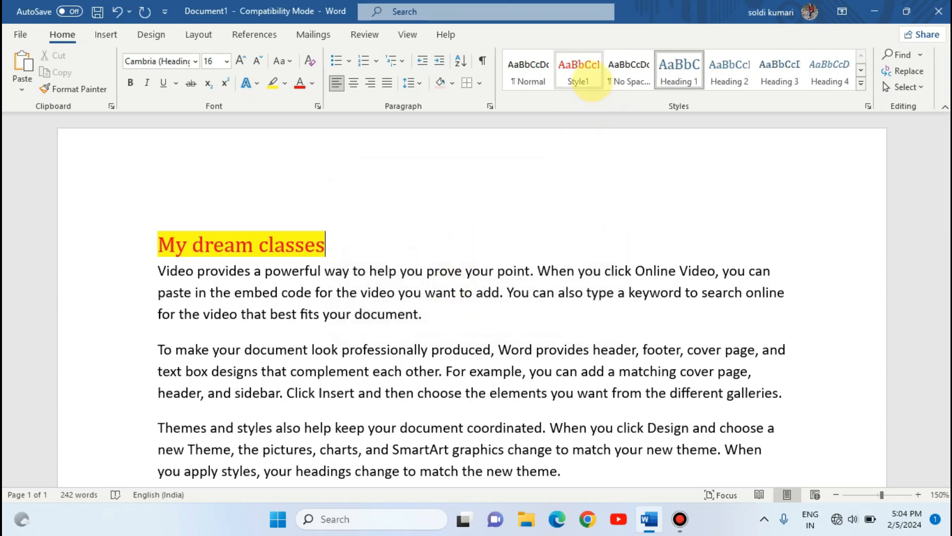
# Step: Apply Style1 to the first four body paragraphs, from "Video provides" through "Save time in Word"
pyautogui.moveTo(508, 293); pyautogui.dragTo(592, 349)
pyautogui.click(578, 82)
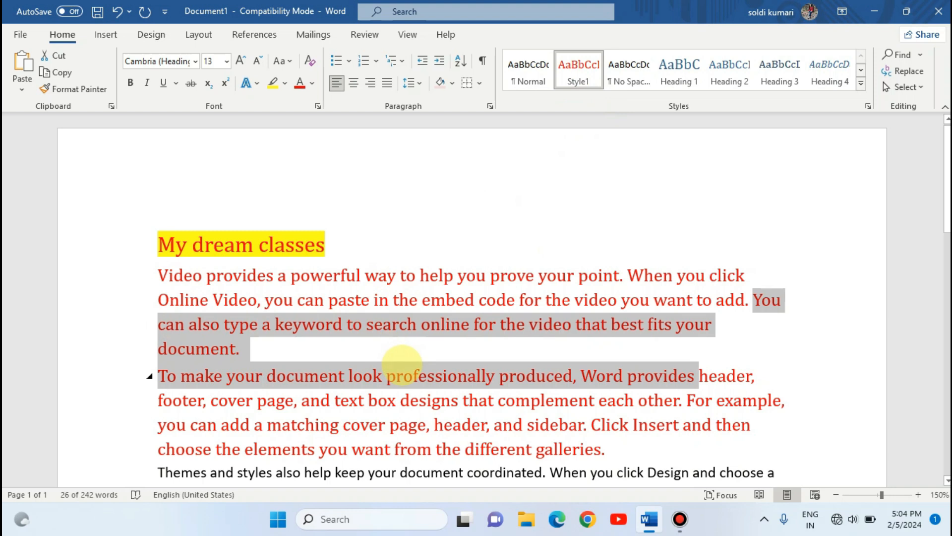
pyautogui.scroll(-4, 402, 362)
pyautogui.moveTo(356, 328); pyautogui.dragTo(474, 412)
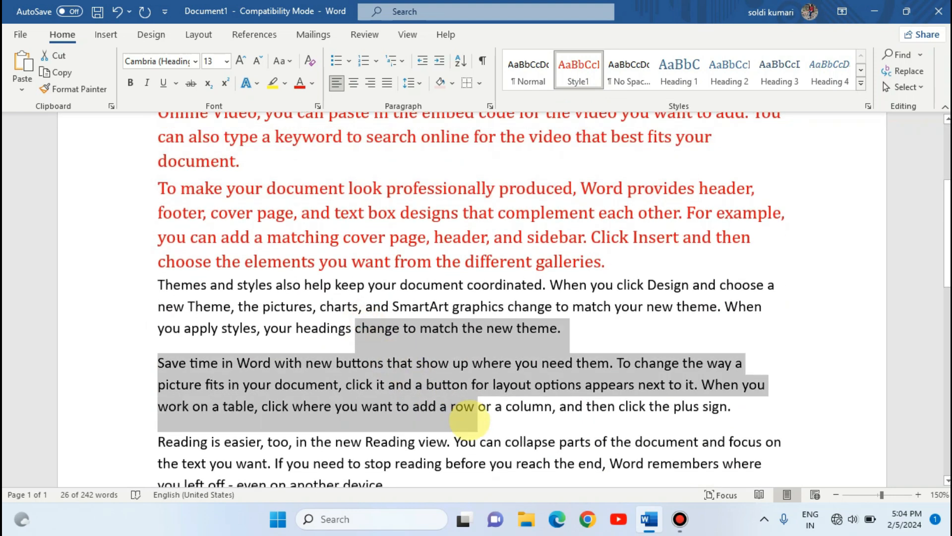
pyautogui.click(580, 60)
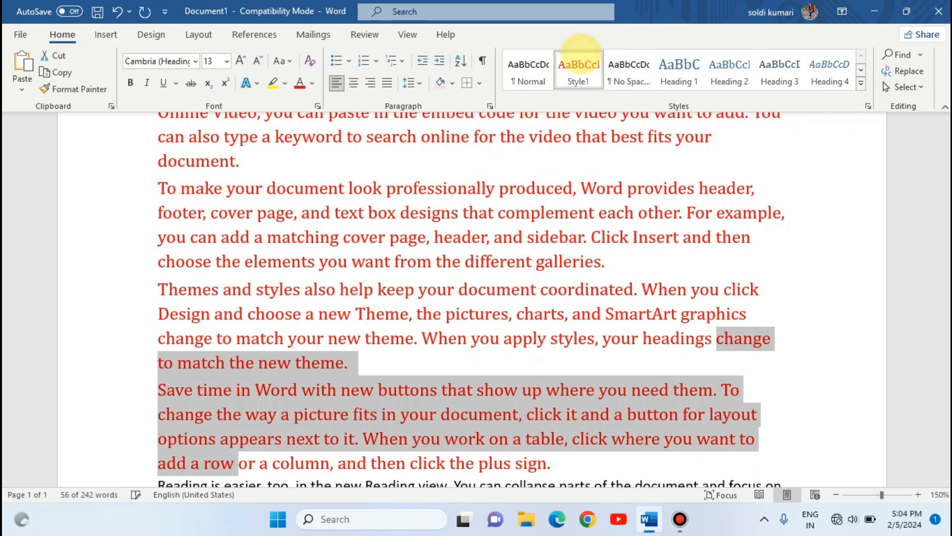
# Step: Search the document for the word "new", step through the matches, and close the search
pyautogui.scroll(4, 493, 293)
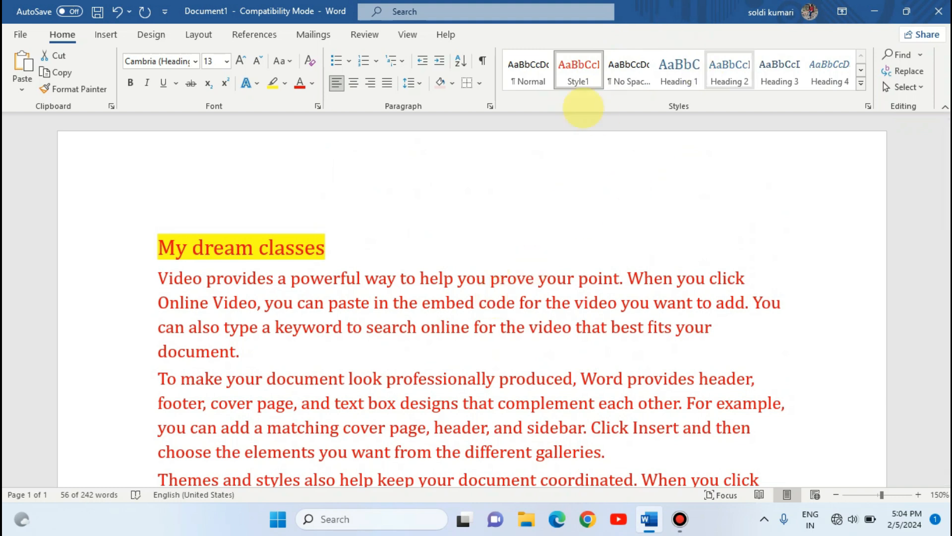
pyautogui.click(779, 70)
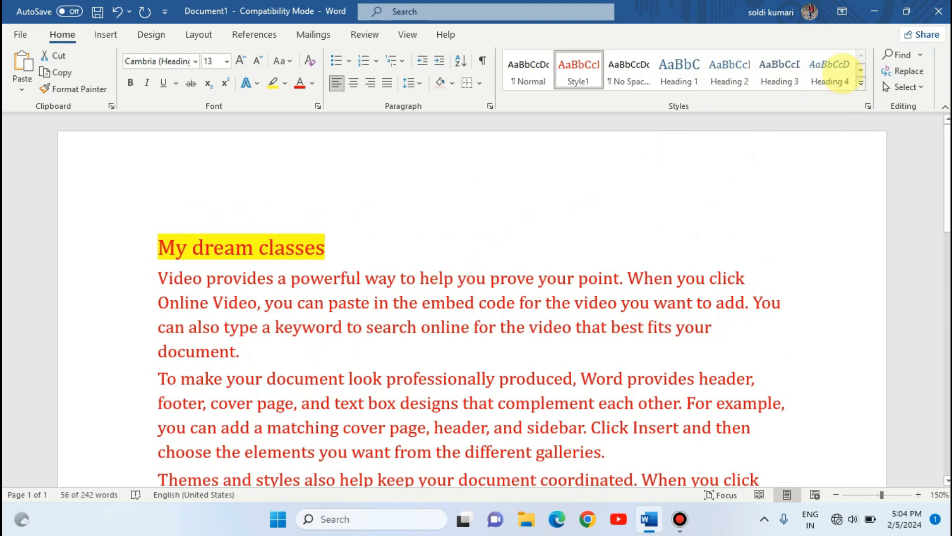
pyautogui.click(893, 54)
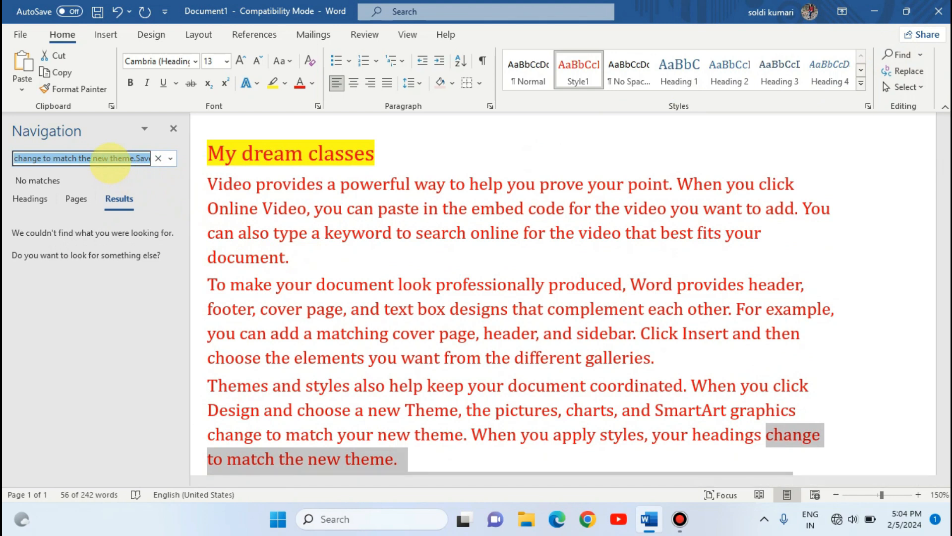
pyautogui.press('BackSpace')
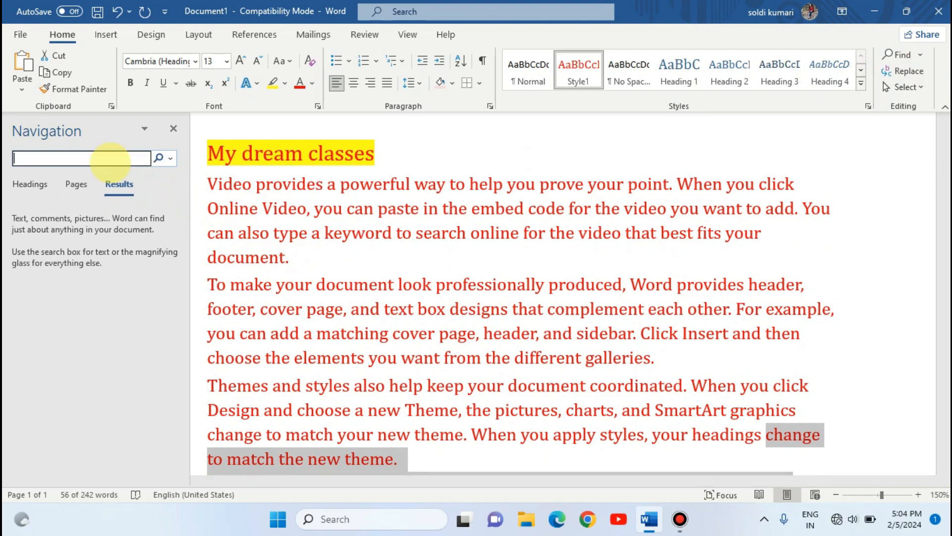
pyautogui.write('new')
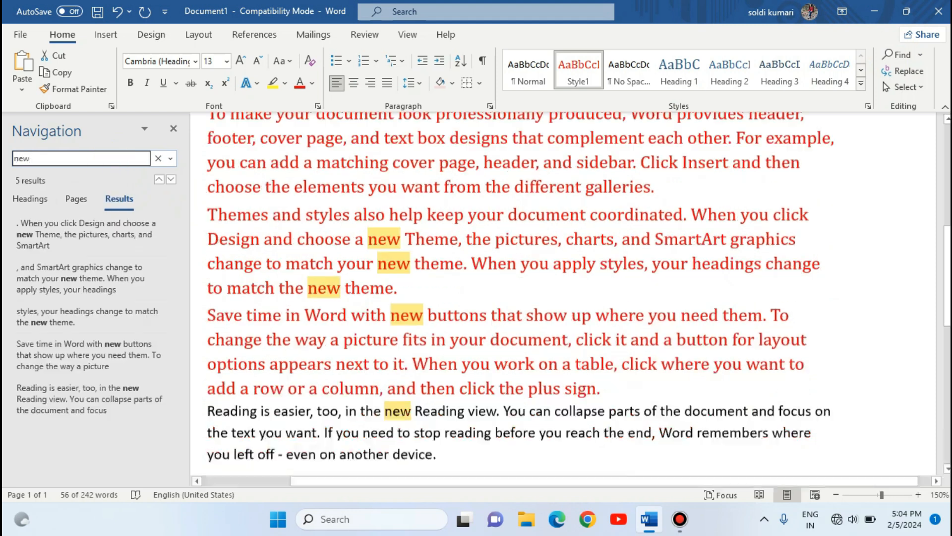
pyautogui.click(171, 179)
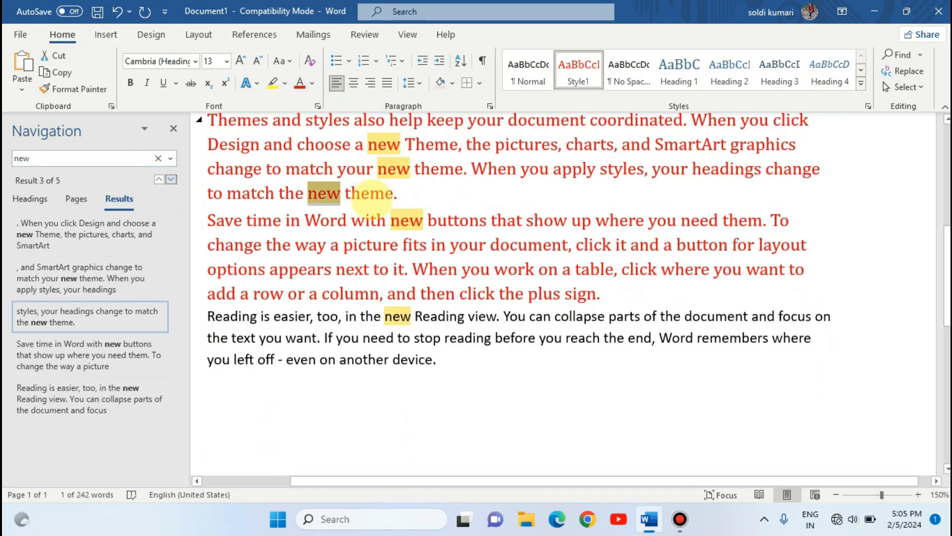
pyautogui.scroll(8, 378, 216)
pyautogui.scroll(-5, 380, 218)
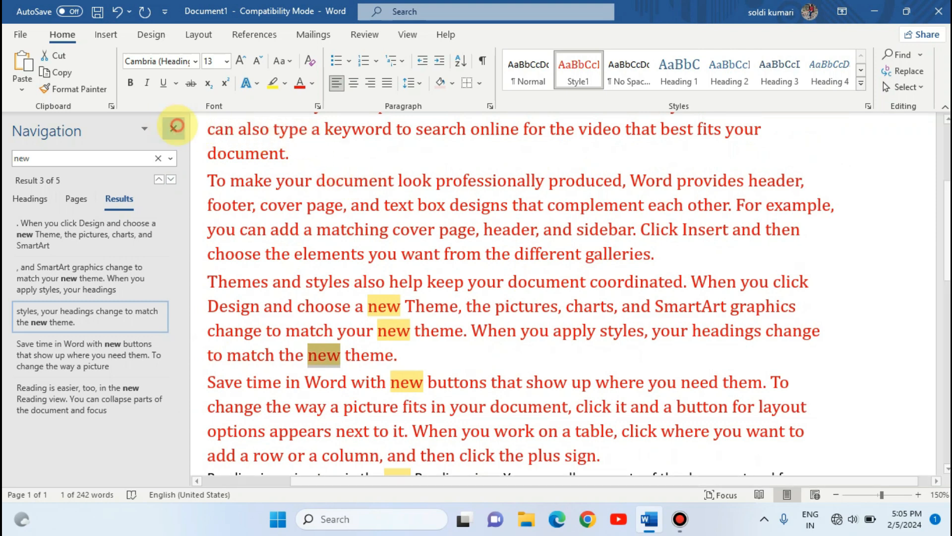
pyautogui.click(174, 129)
pyautogui.scroll(3, 872, 298)
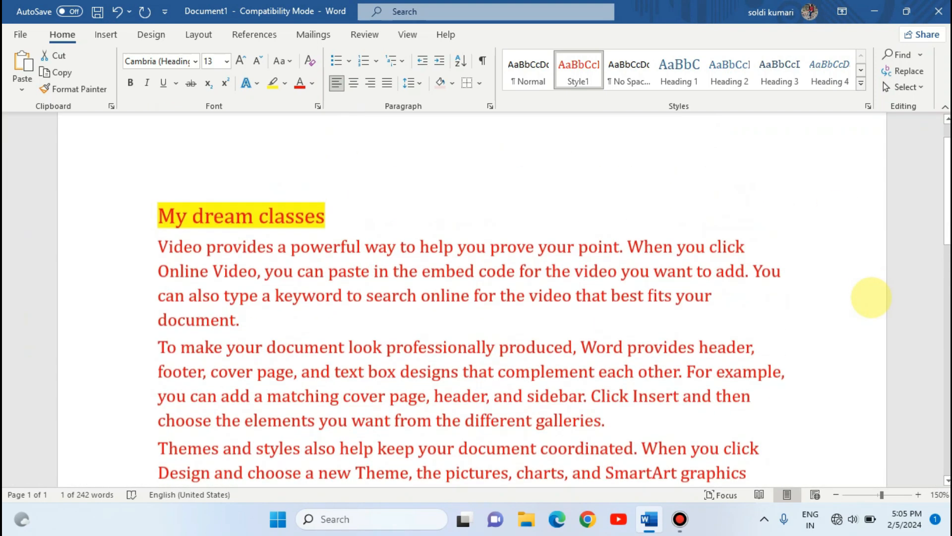
# Step: Replace every occurrence of "new" in the document with "my dream classes" and select the replacement in the "Themes and styles" paragraph
pyautogui.click(909, 72)
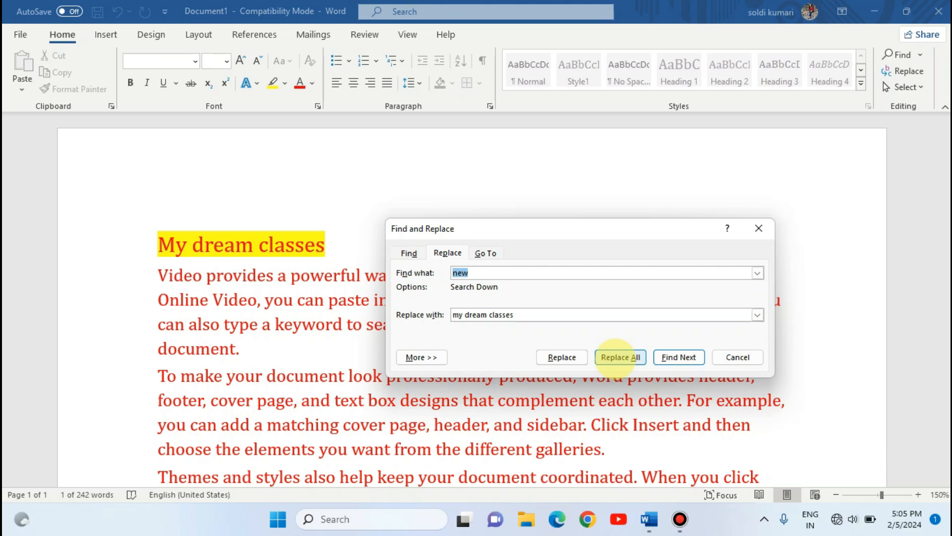
pyautogui.click(620, 356)
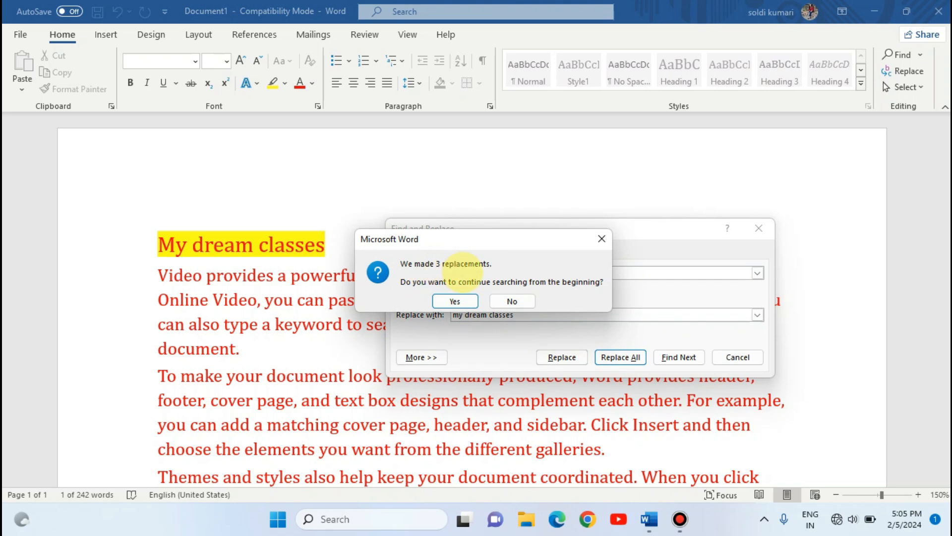
pyautogui.click(449, 303)
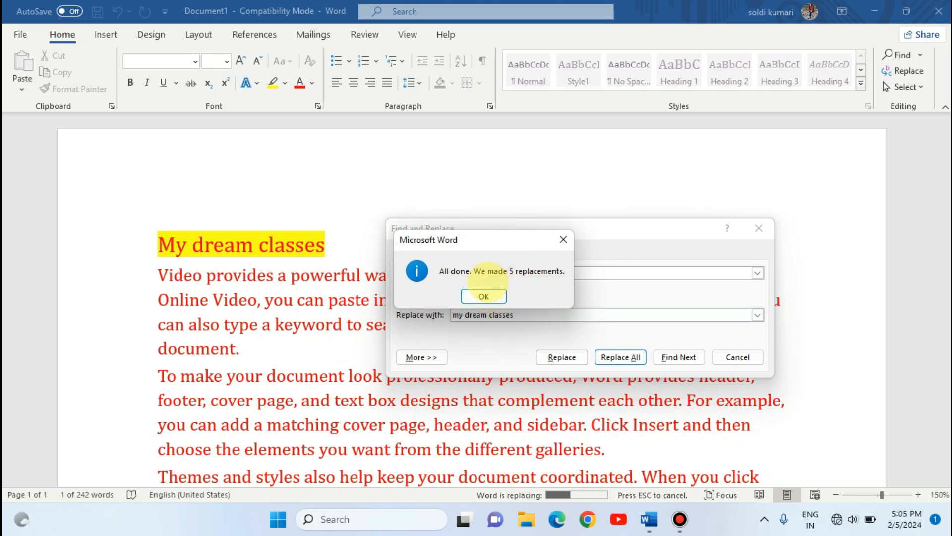
pyautogui.click(484, 296)
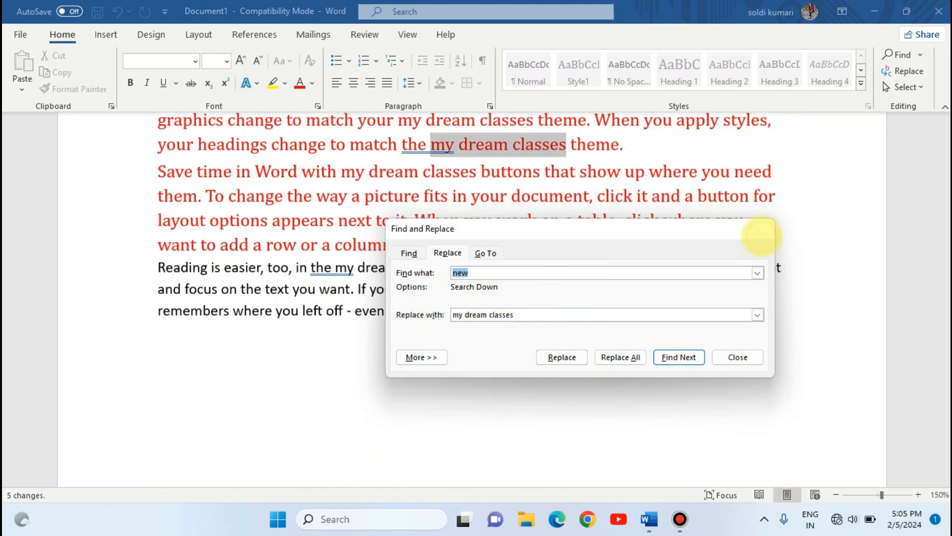
pyautogui.click(757, 229)
pyautogui.scroll(5, 527, 153)
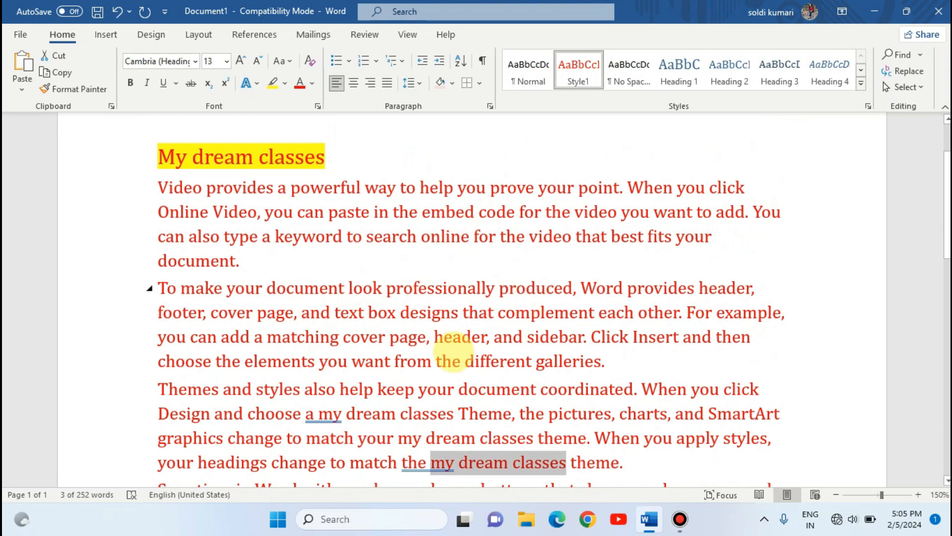
pyautogui.moveTo(318, 413); pyautogui.dragTo(448, 414)
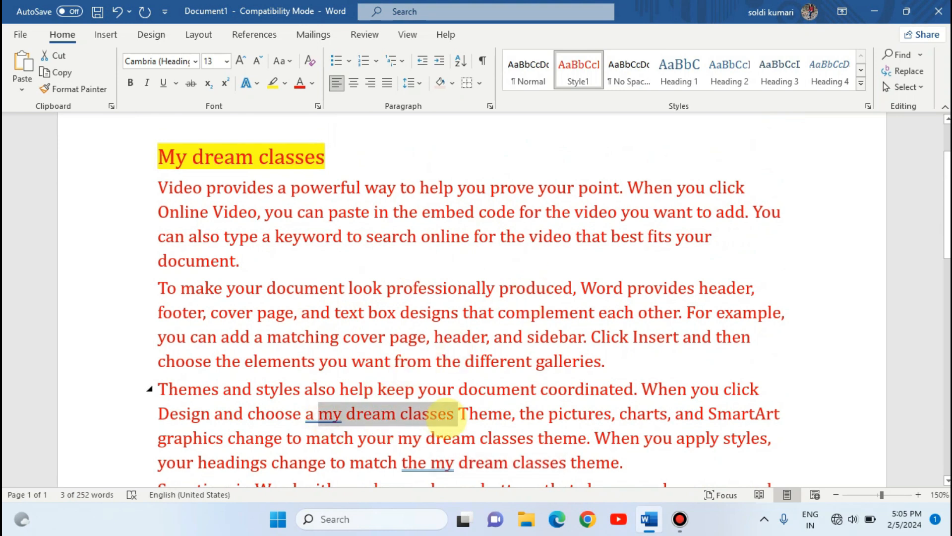
pyautogui.scroll(2, 670, 215)
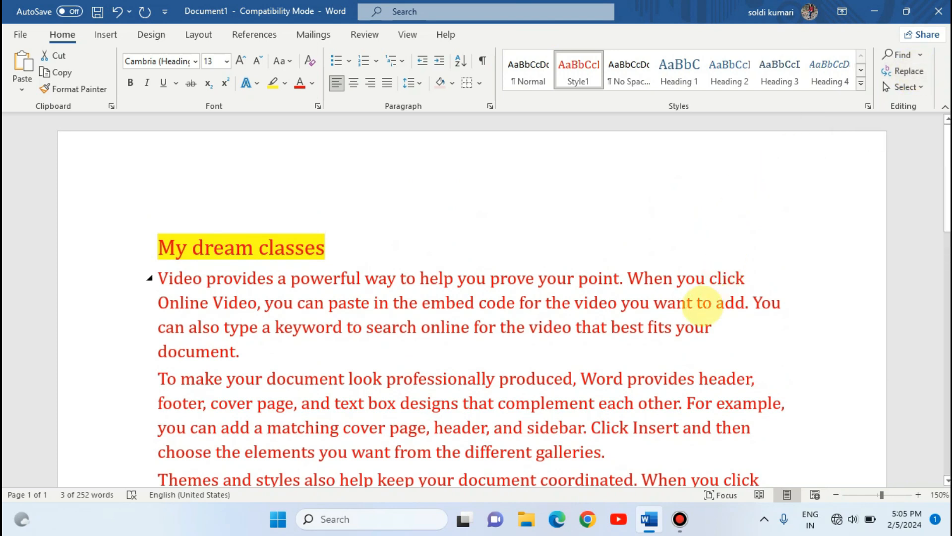
pyautogui.scroll(-10, 702, 305)
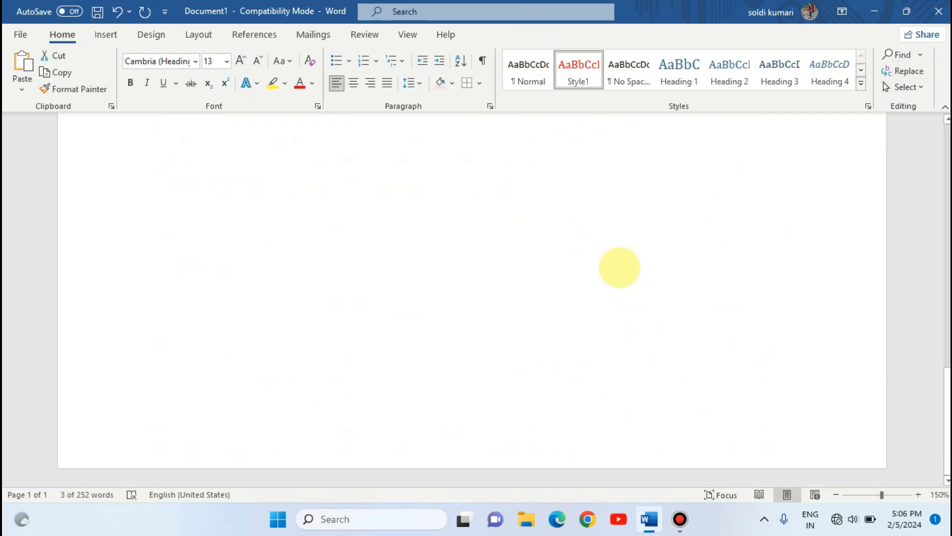
pyautogui.scroll(10, 421, 230)
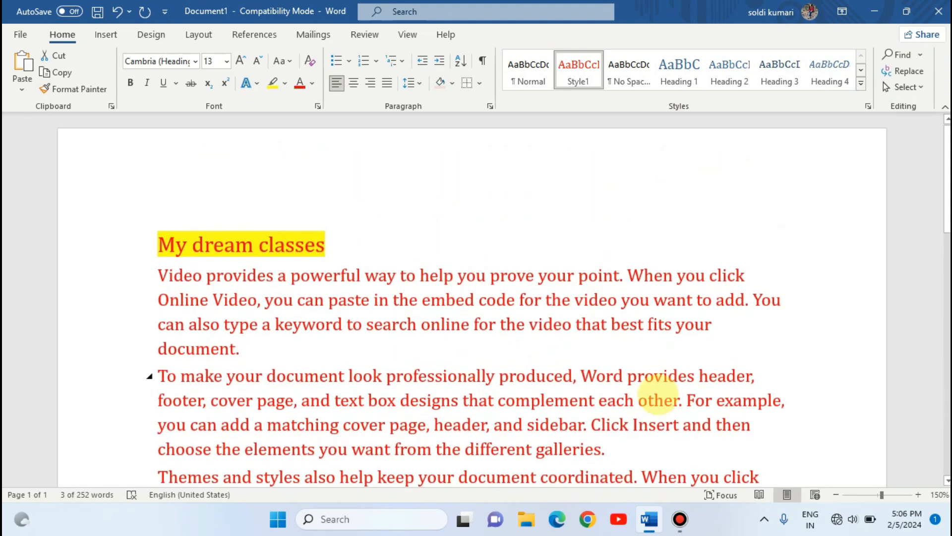
pyautogui.scroll(-10, 658, 399)
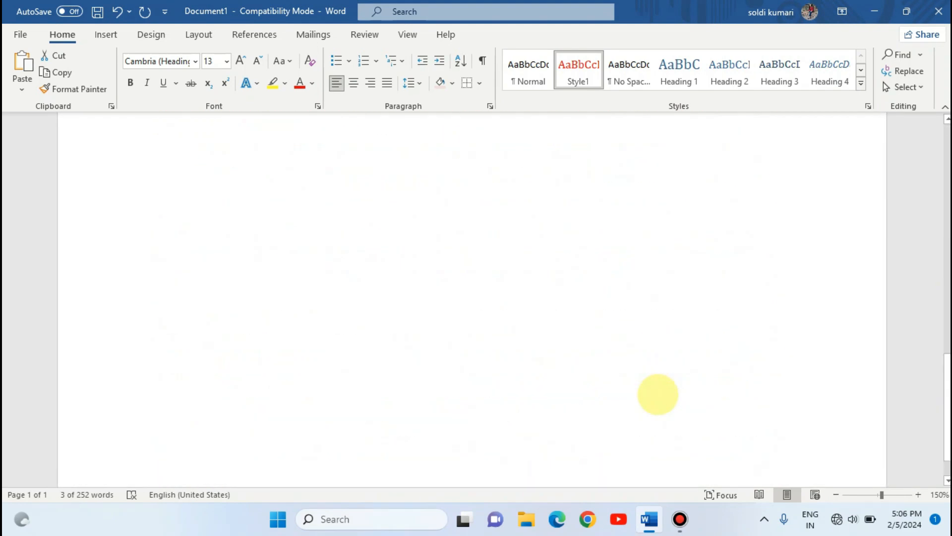
pyautogui.scroll(8, 658, 394)
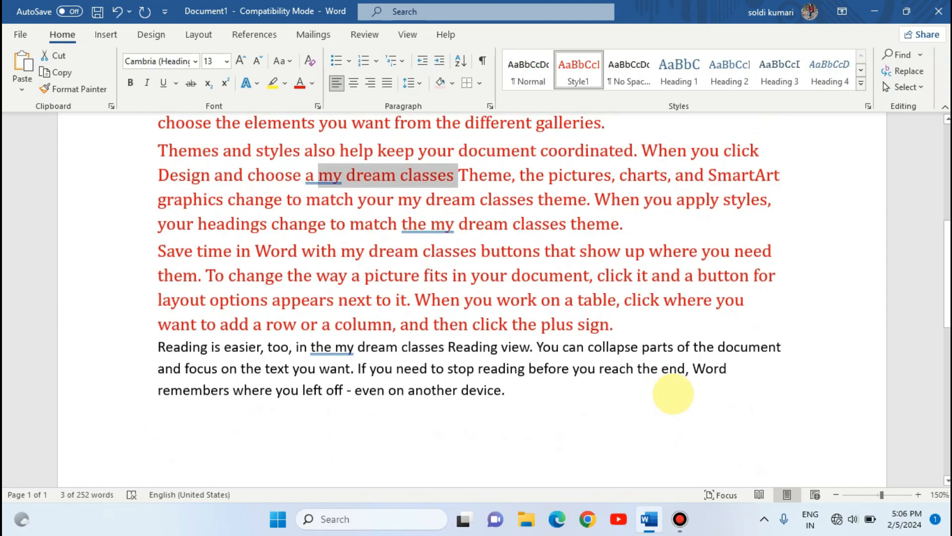
pyautogui.click(531, 403)
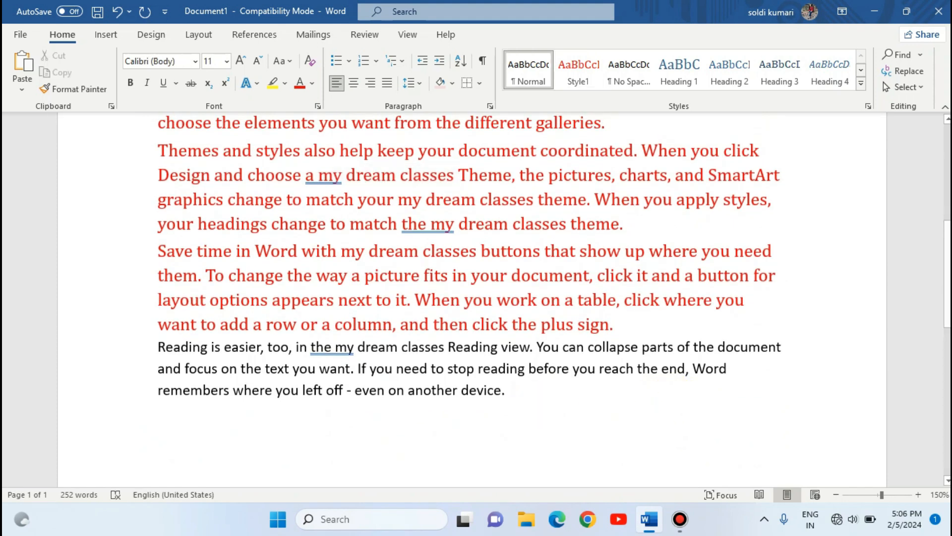
pyautogui.click(513, 391)
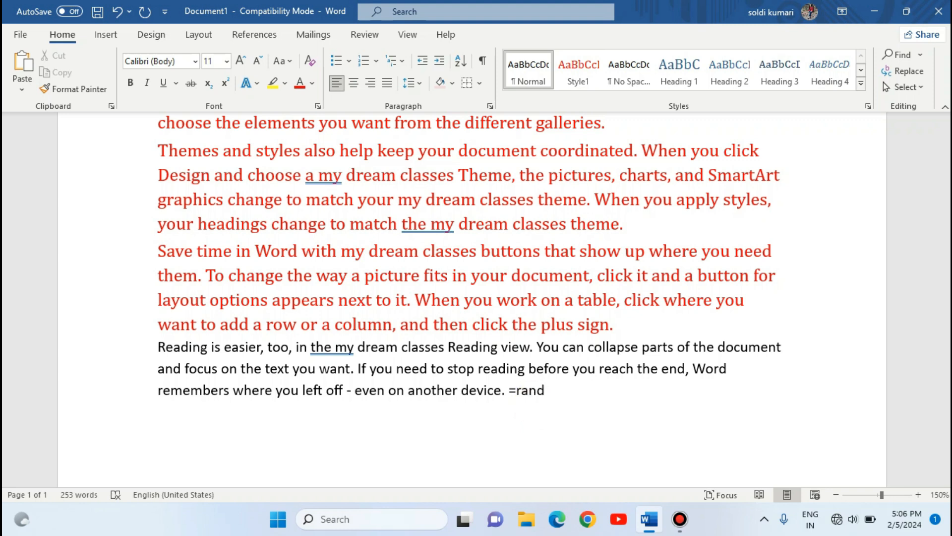
pyautogui.press('Return')
pyautogui.press('BackSpace')
pyautogui.press('BackSpace')
pyautogui.press('BackSpace')
pyautogui.press('BackSpace')
pyautogui.scroll(6, 405, 304)
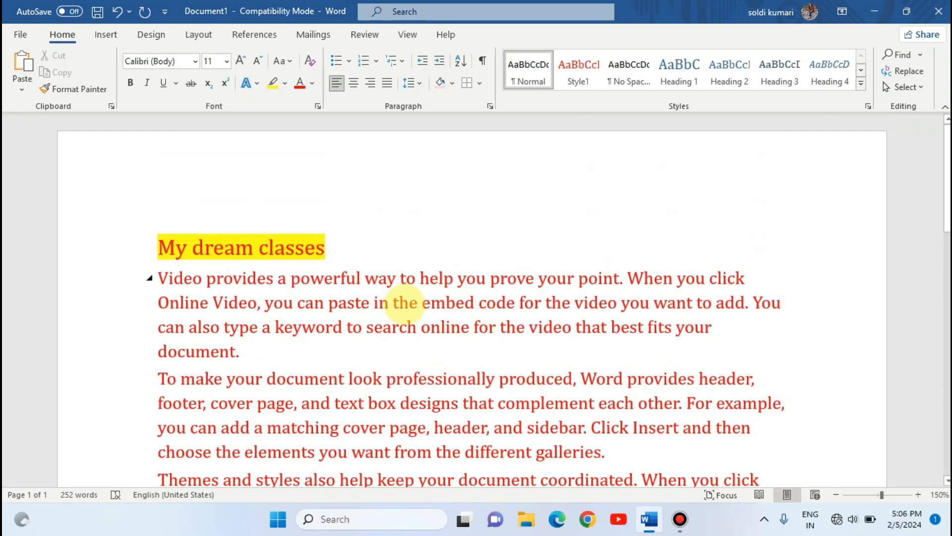
# Step: Replace the entire document content with eight paragraphs of sample text generated by =rand(8)
pyautogui.hotkey('ctrl', 'a')
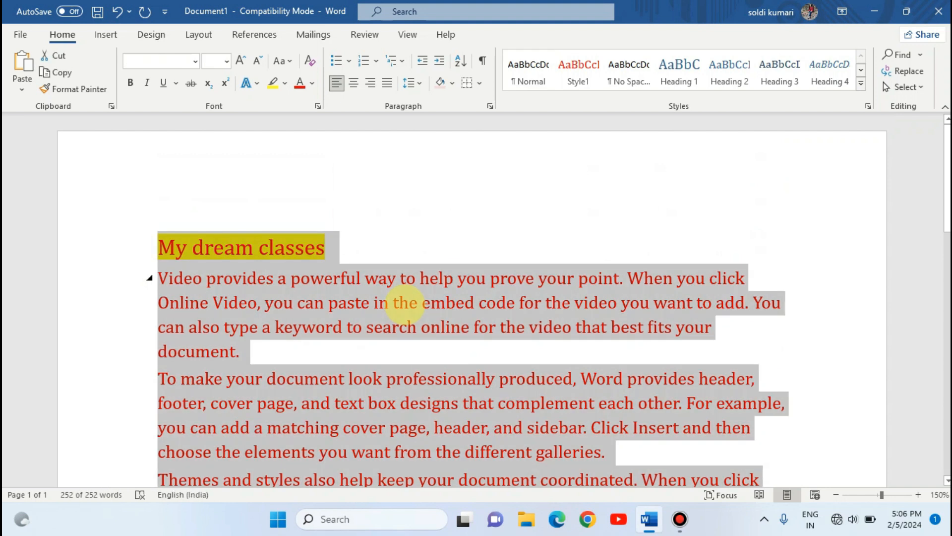
pyautogui.press('BackSpace')
pyautogui.write('=rand')
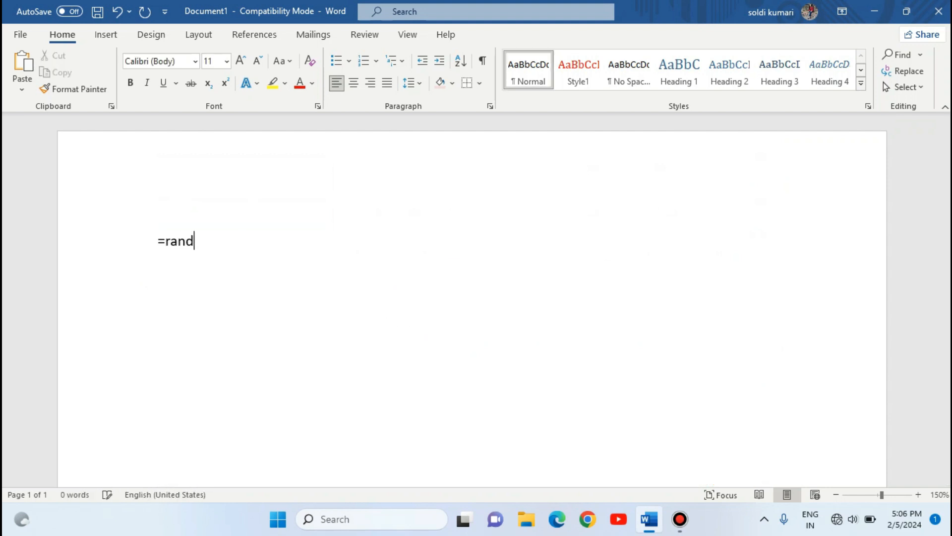
pyautogui.write('(8)')
pyautogui.press('Return')
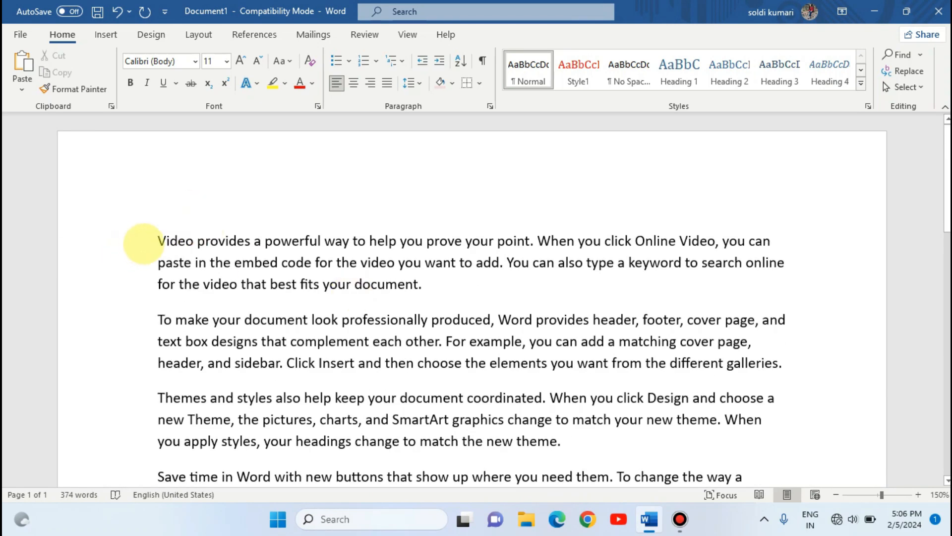
pyautogui.hotkey('ctrl', 's')
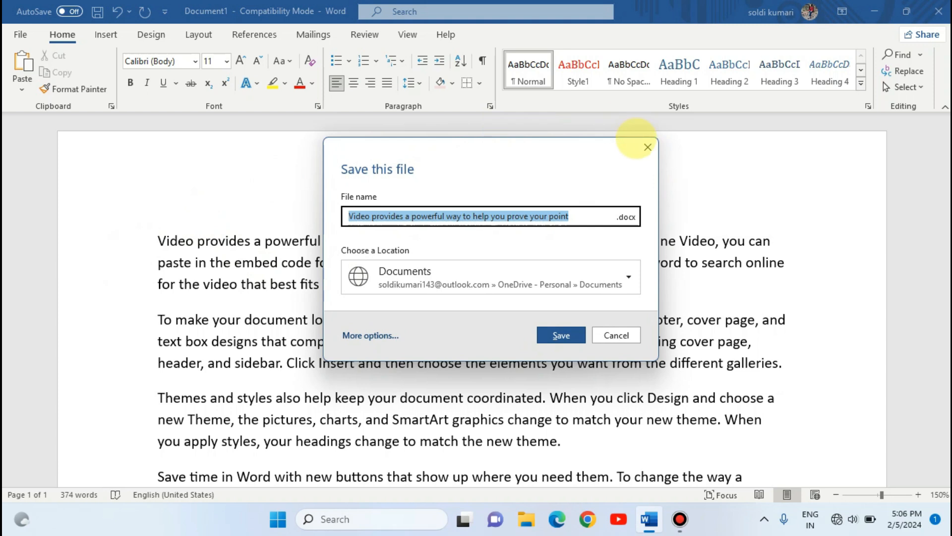
pyautogui.click(647, 147)
# Step: Set the font size of the whole document's text to 28
pyautogui.hotkey('ctrl', 'a')
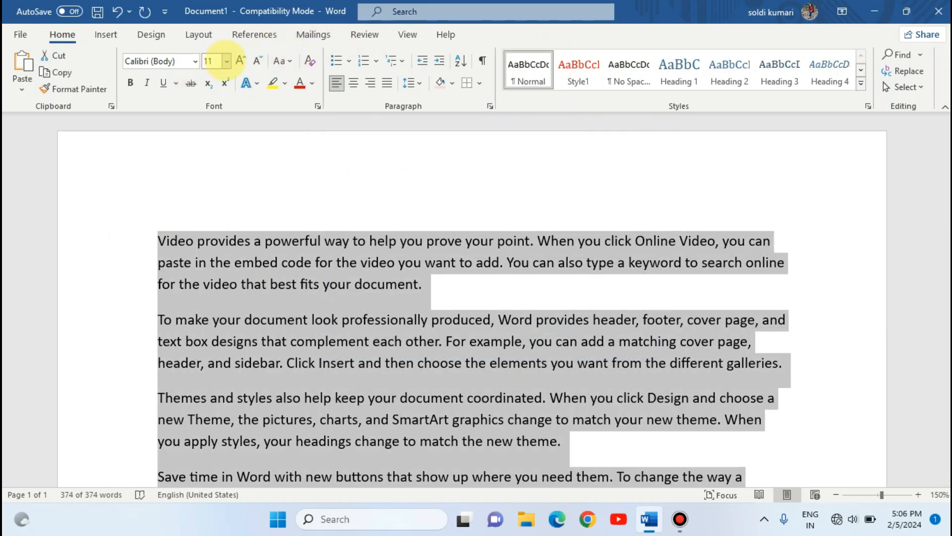
pyautogui.click(226, 61)
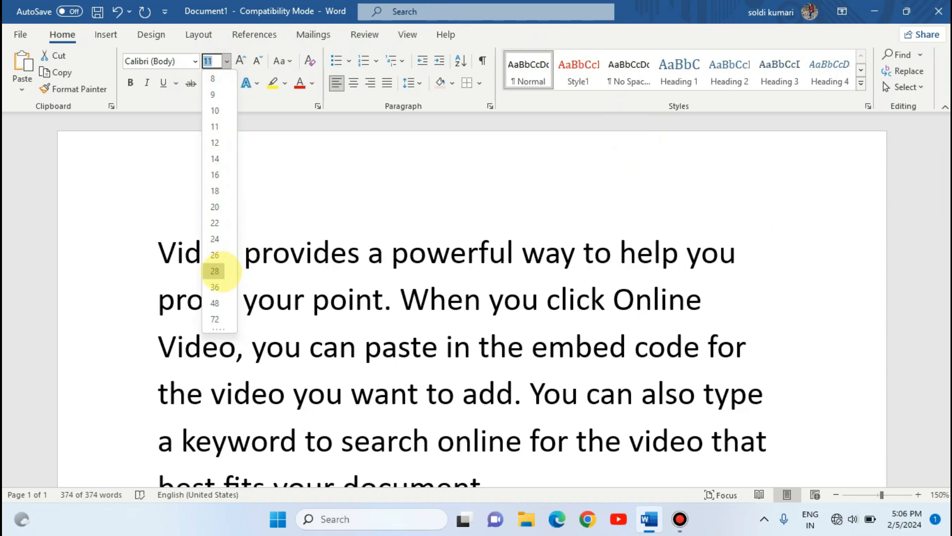
pyautogui.click(215, 271)
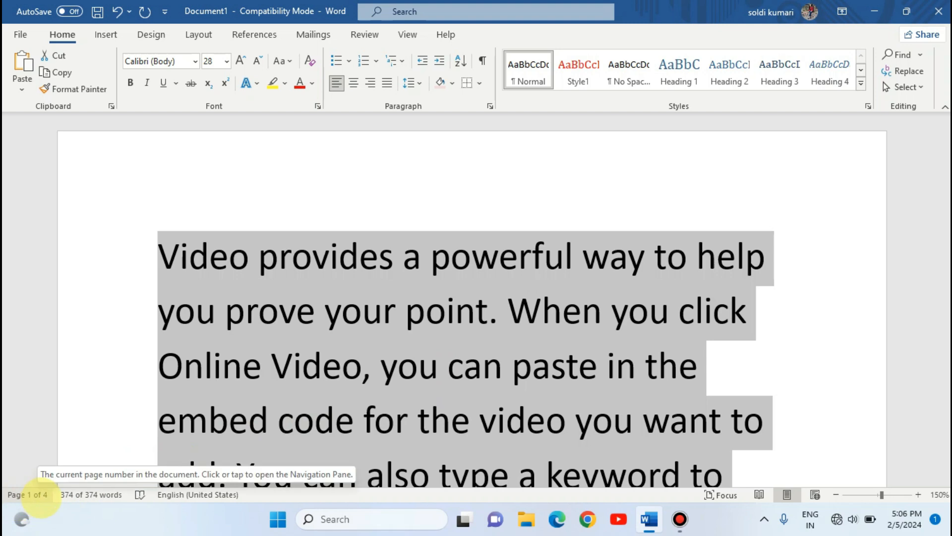
# Step: Use Go To to jump to page 4 and back to page 1
pyautogui.click(911, 75)
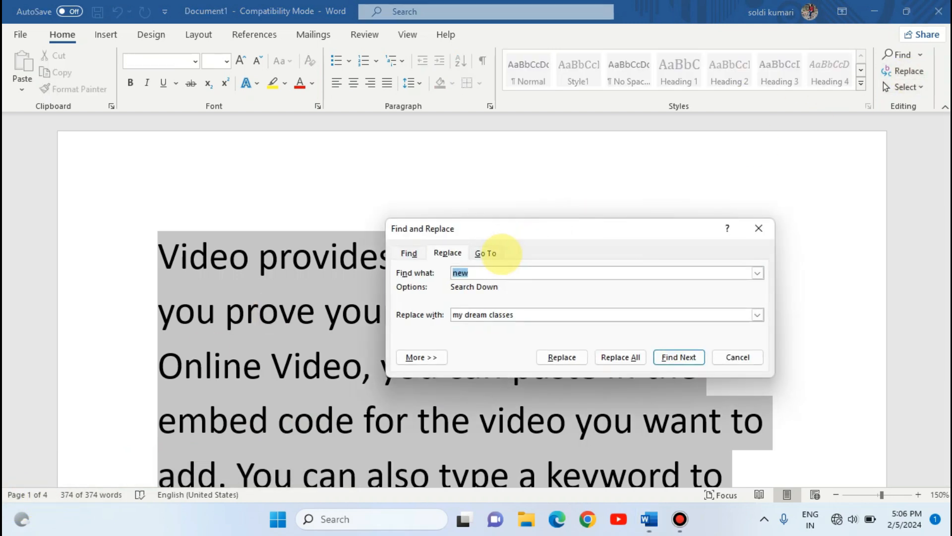
pyautogui.click(495, 252)
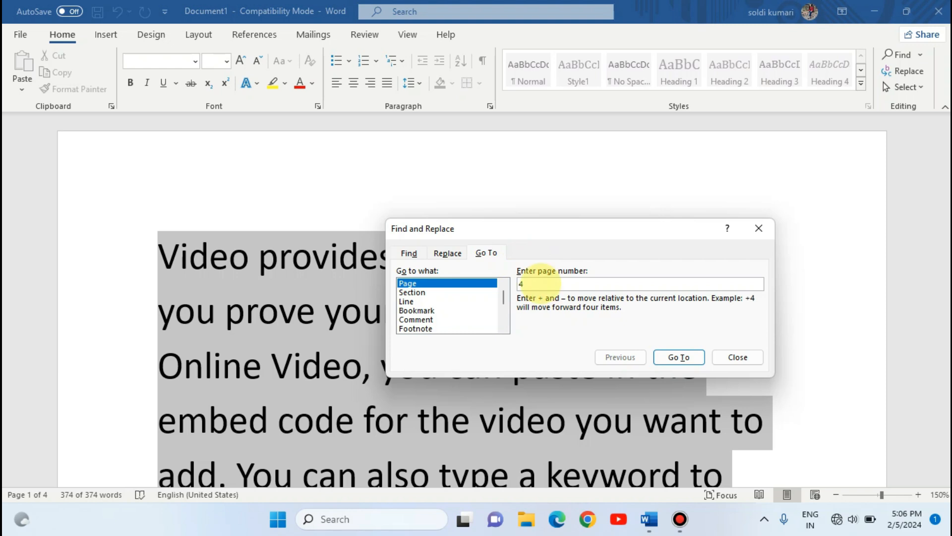
pyautogui.click(674, 358)
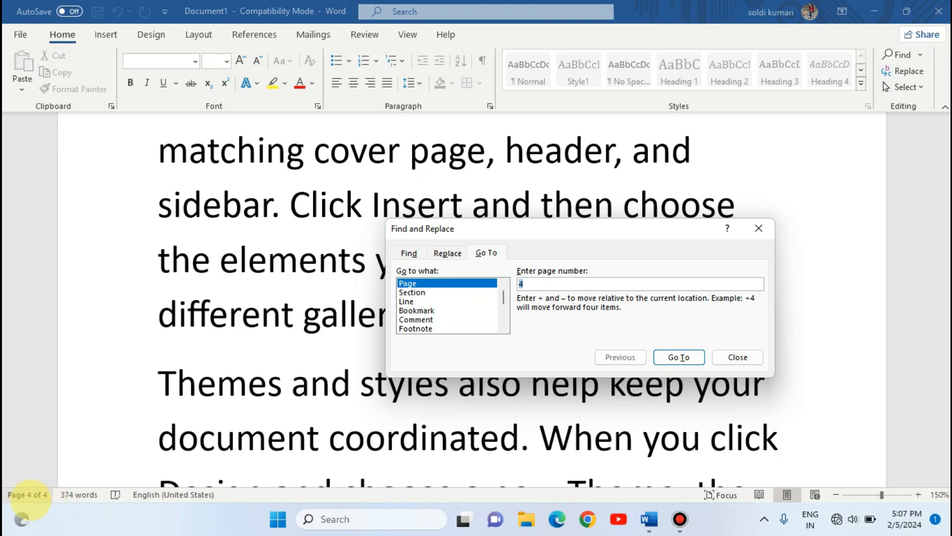
pyautogui.press('BackSpace')
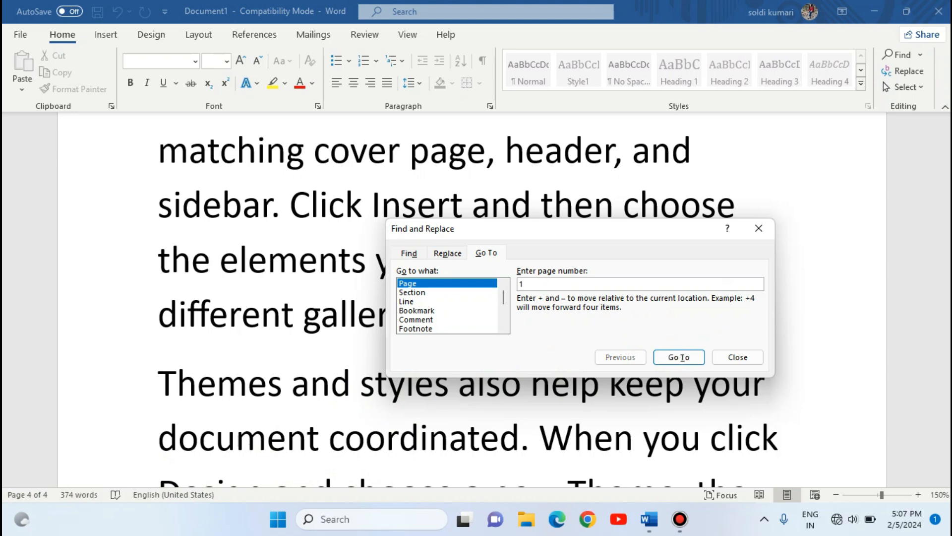
pyautogui.write('1')
pyautogui.press('Return')
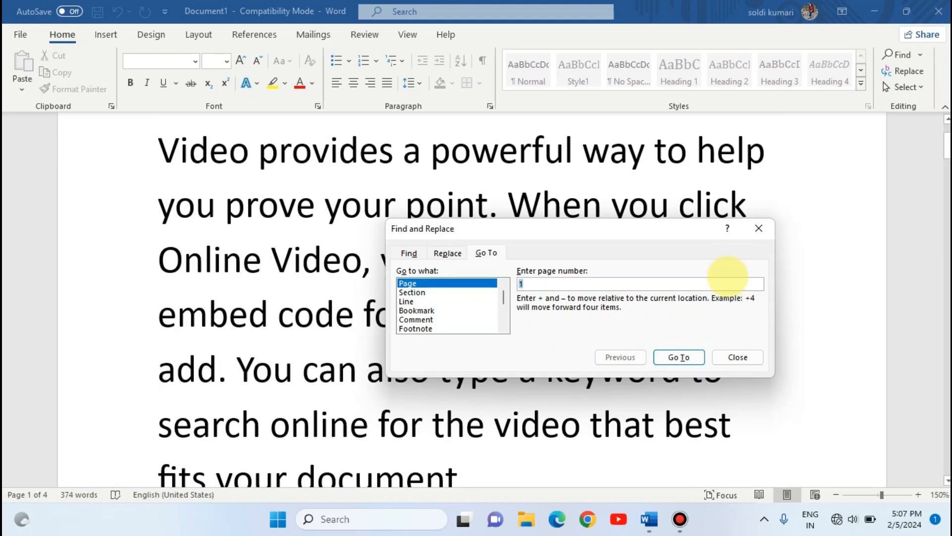
pyautogui.click(756, 233)
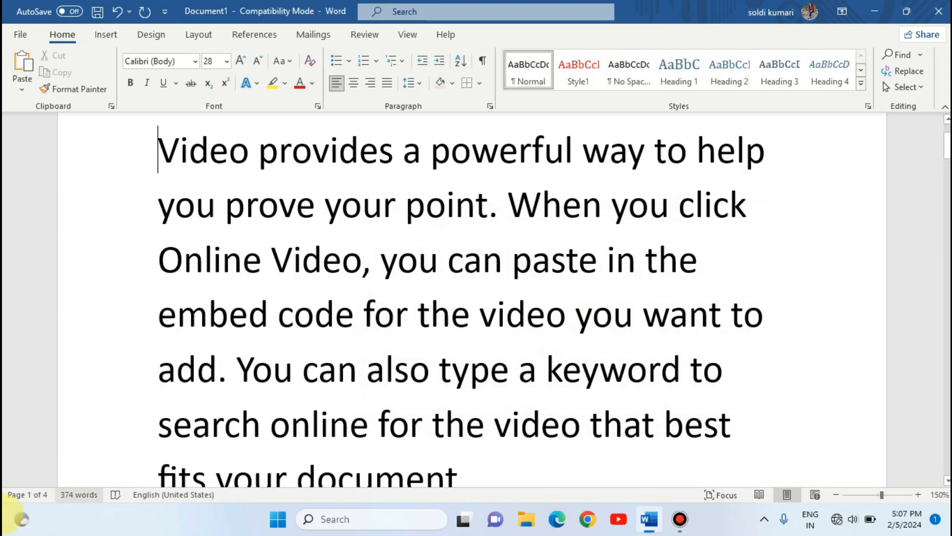
# Step: Select all the text in the document with the Select All command
pyautogui.scroll(2, 521, 298)
pyautogui.scroll(-10, 528, 287)
pyautogui.scroll(10, 557, 265)
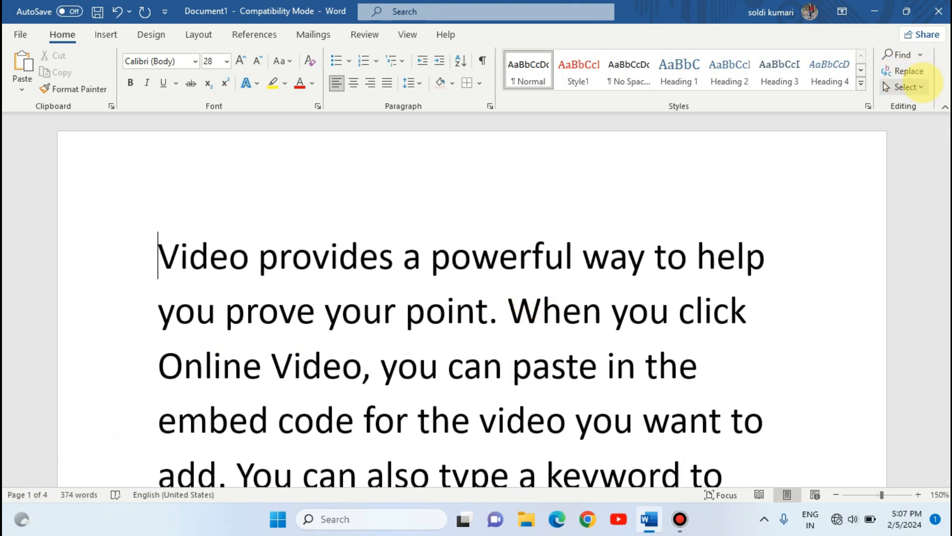
pyautogui.click(915, 87)
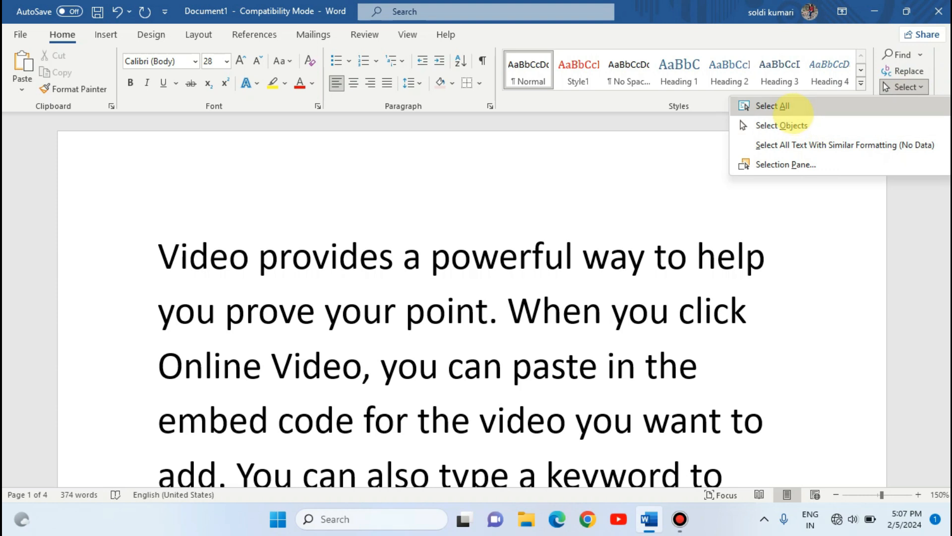
pyautogui.click(773, 106)
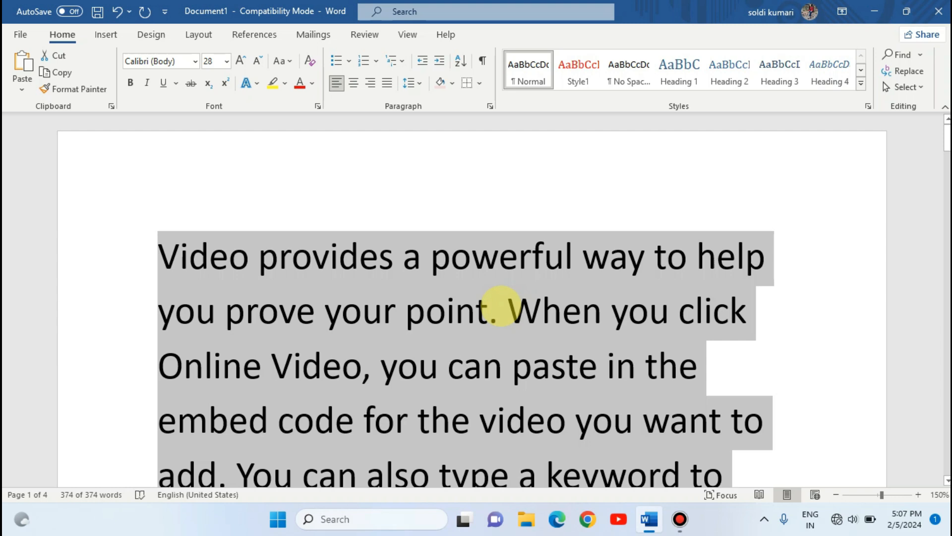
pyautogui.click(916, 87)
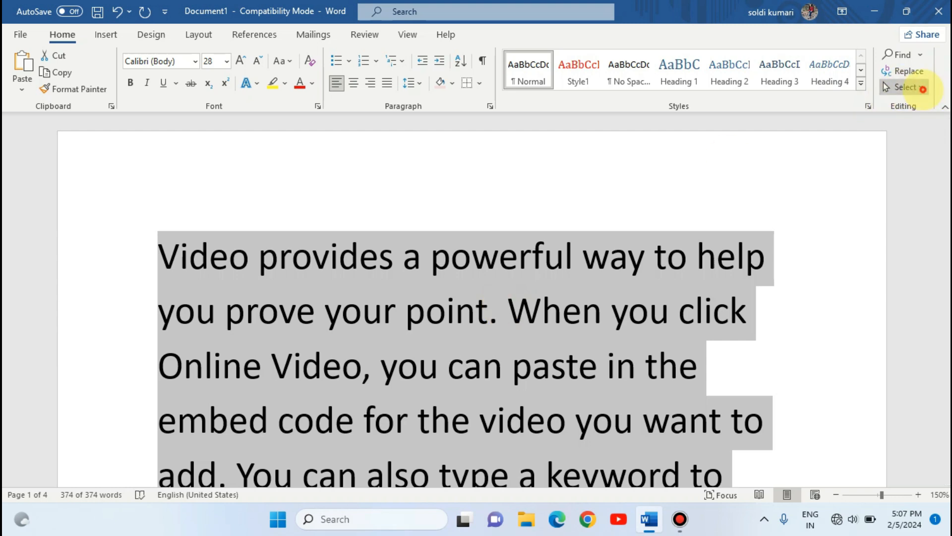
pyautogui.click(804, 106)
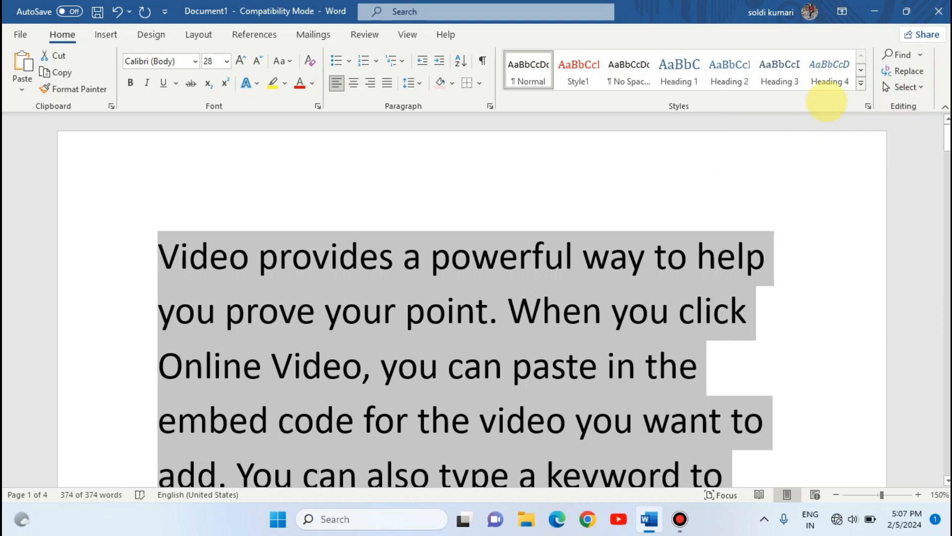
pyautogui.click(903, 87)
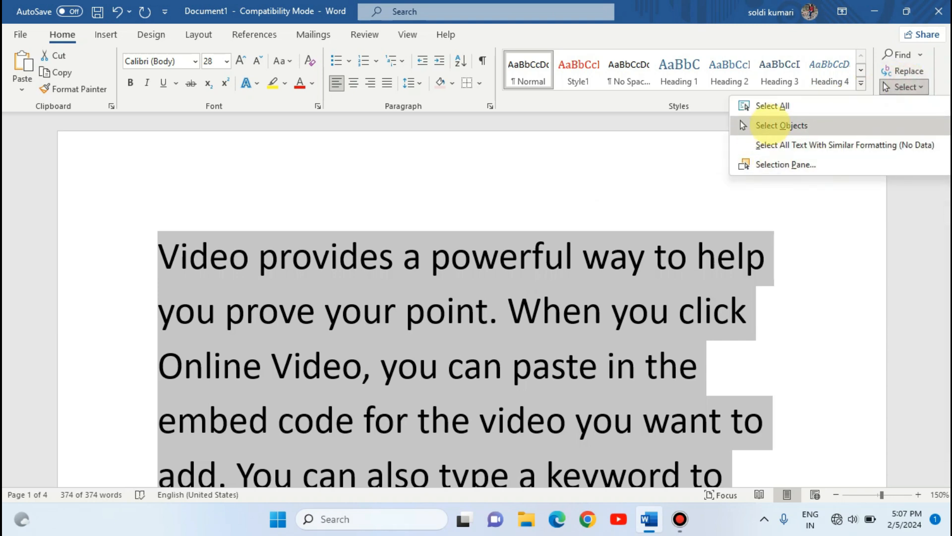
pyautogui.click(605, 280)
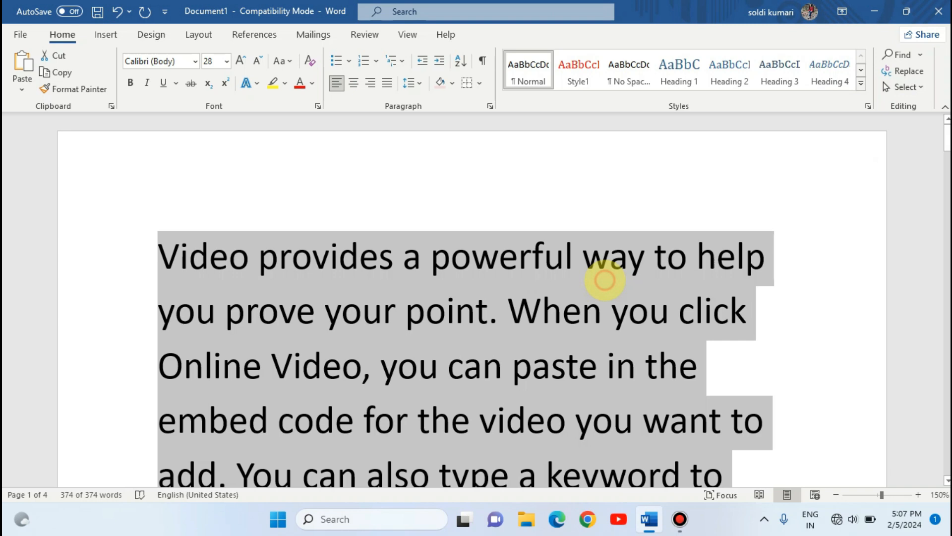